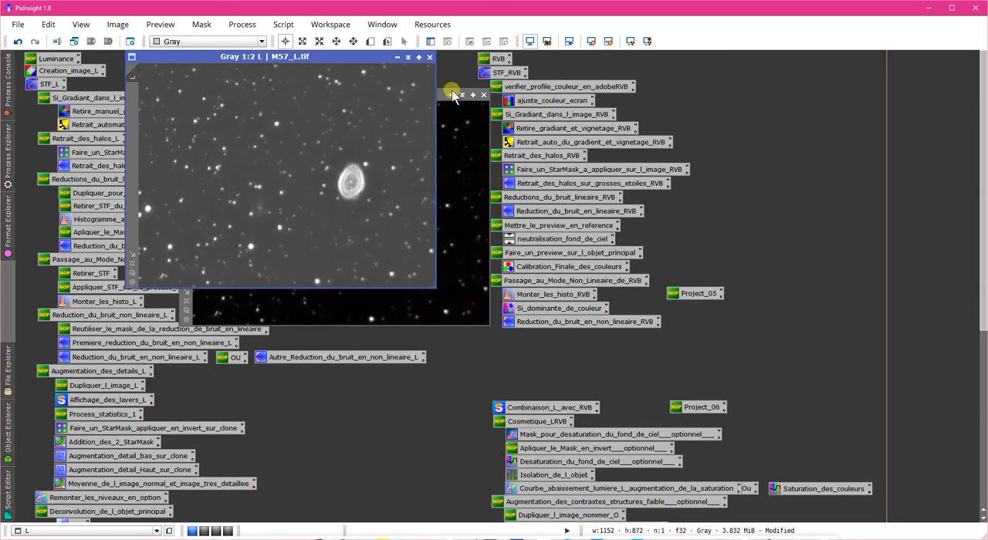
- Place the RVB image beside the L image for comparison and collapse both image windows
{"action": "left_click_drag", "start_coordinate": [444, 91], "coordinate": [701, 49]}
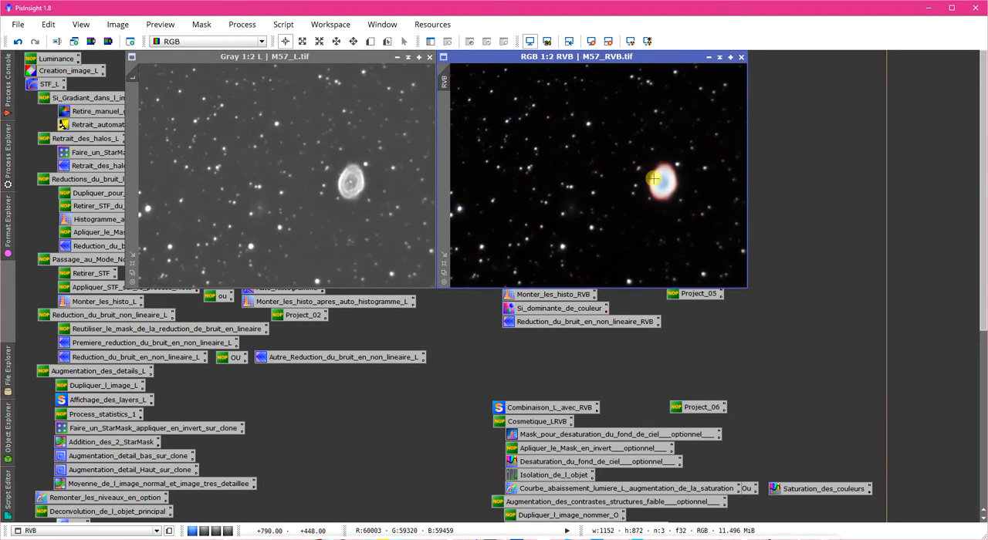
{"action": "left_click", "coordinate": [301, 151]}
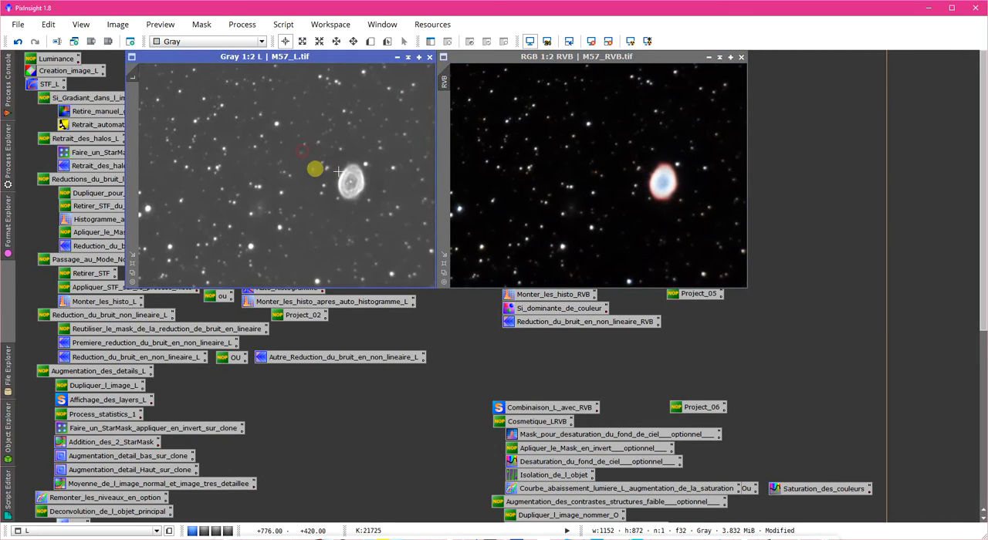
{"action": "left_click", "coordinate": [409, 58]}
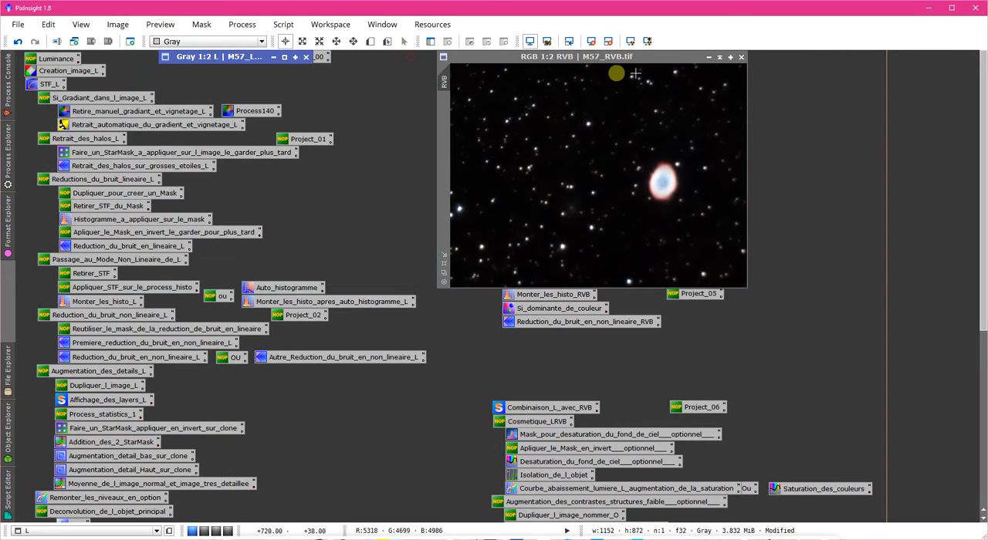
{"action": "left_click", "coordinate": [720, 62]}
{"action": "left_click", "coordinate": [720, 62]}
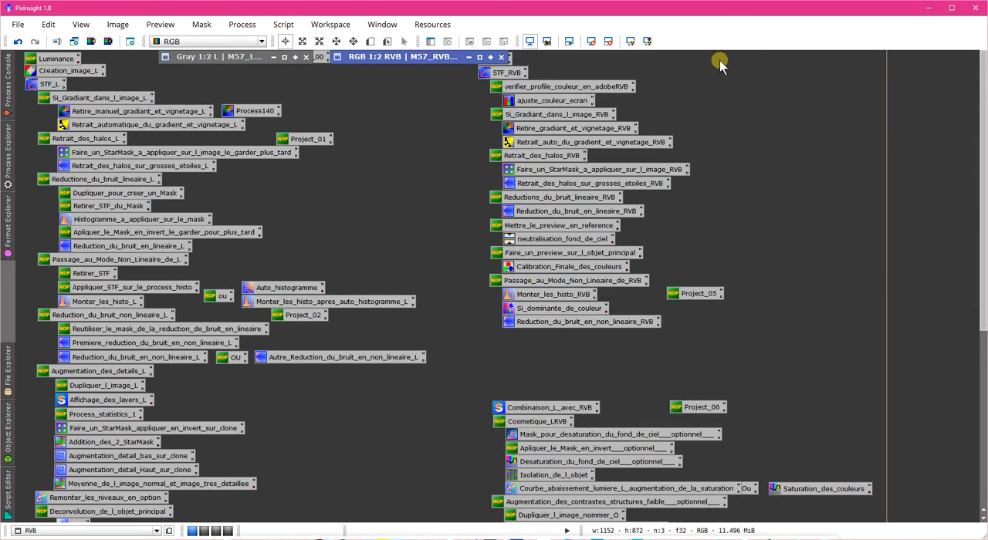
- Open the Combinaison_L_avec_RVB process and run its LRVB-AIP.js script globally
{"action": "double_click", "coordinate": [552, 409]}
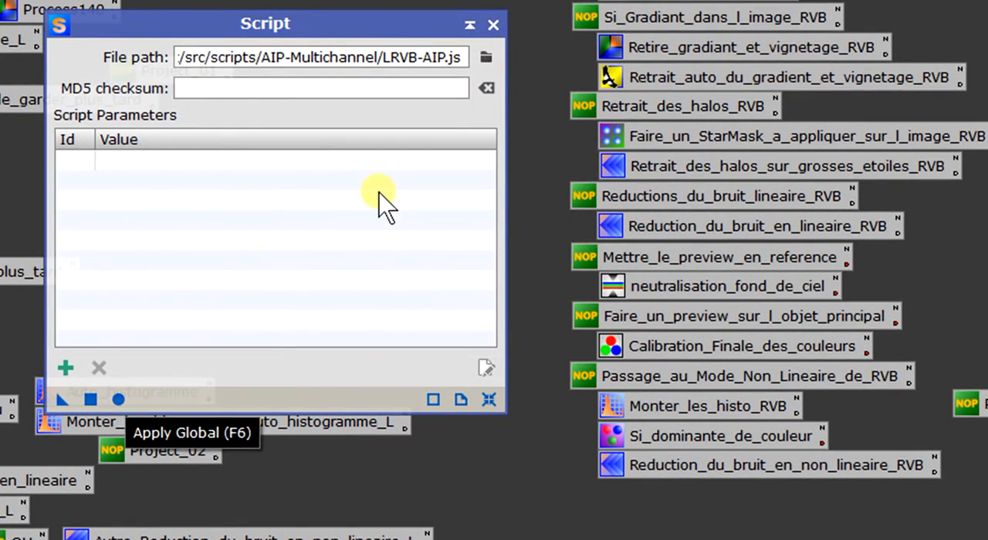
{"action": "left_click_drag", "start_coordinate": [446, 57], "coordinate": [384, 67]}
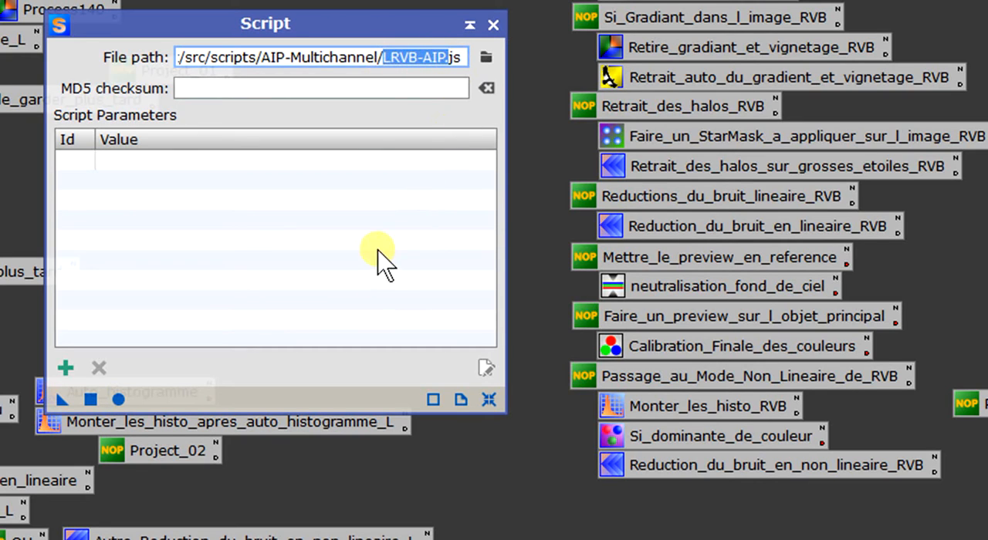
{"action": "left_click", "coordinate": [424, 61]}
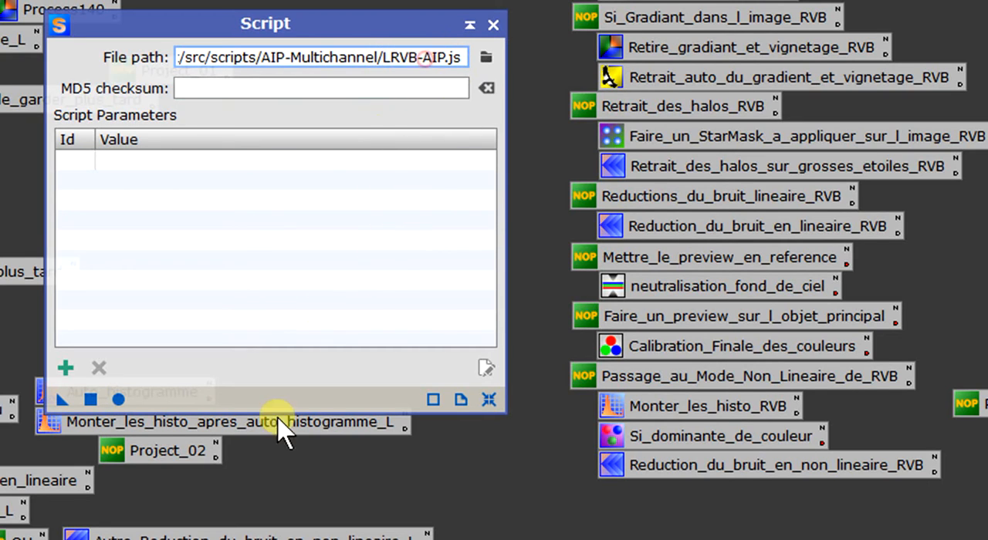
{"action": "left_click", "coordinate": [118, 399]}
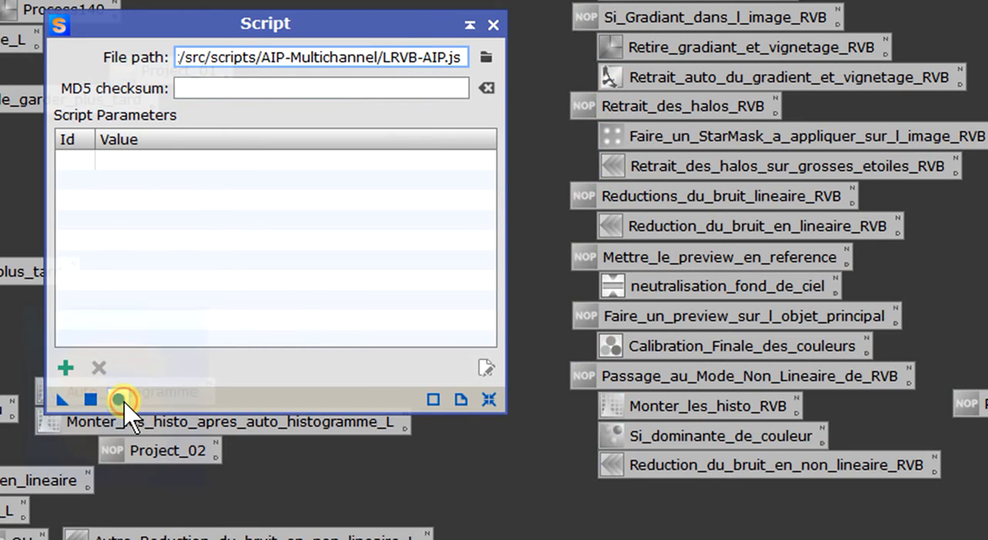
{"action": "left_click_drag", "start_coordinate": [353, 203], "coordinate": [319, 149]}
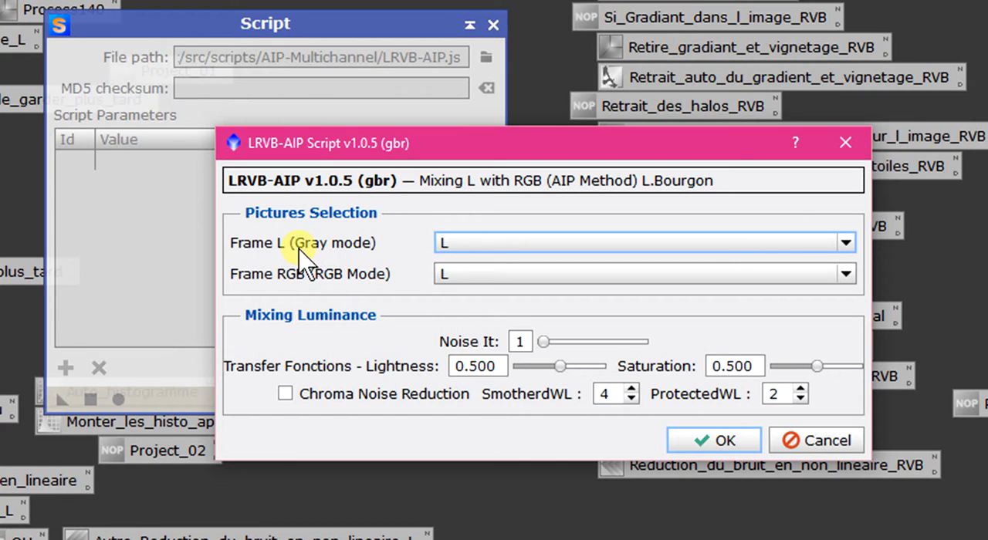
- Combine L as the gray frame with RVB as the RGB frame using Chroma Noise Reduction, and close the script window
{"action": "left_click", "coordinate": [451, 246]}
{"action": "left_click", "coordinate": [453, 264]}
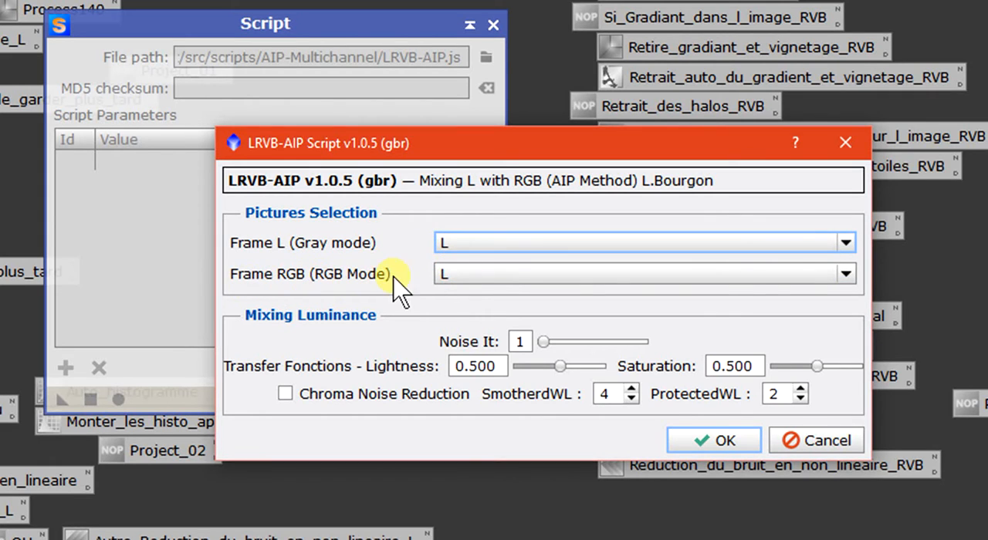
{"action": "left_click", "coordinate": [446, 274]}
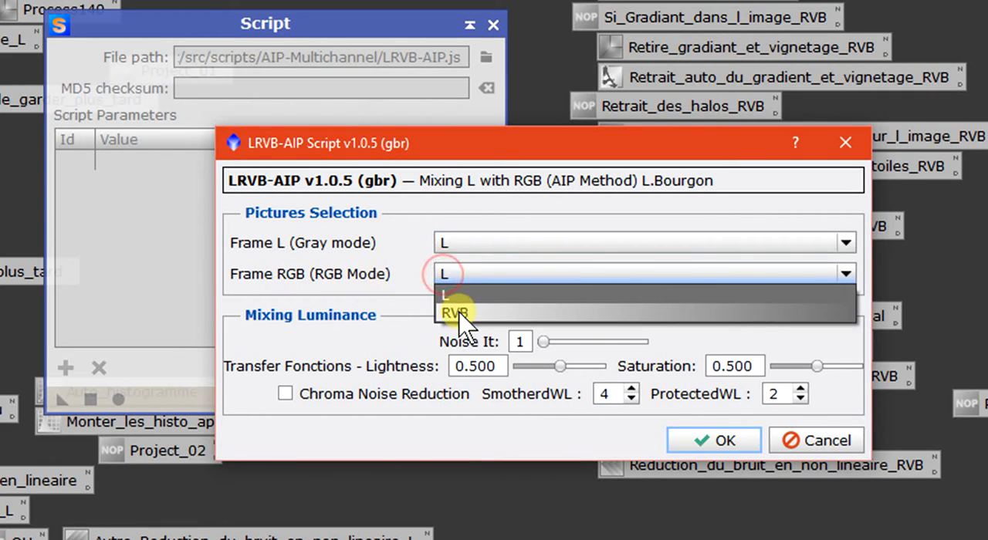
{"action": "left_click", "coordinate": [456, 311]}
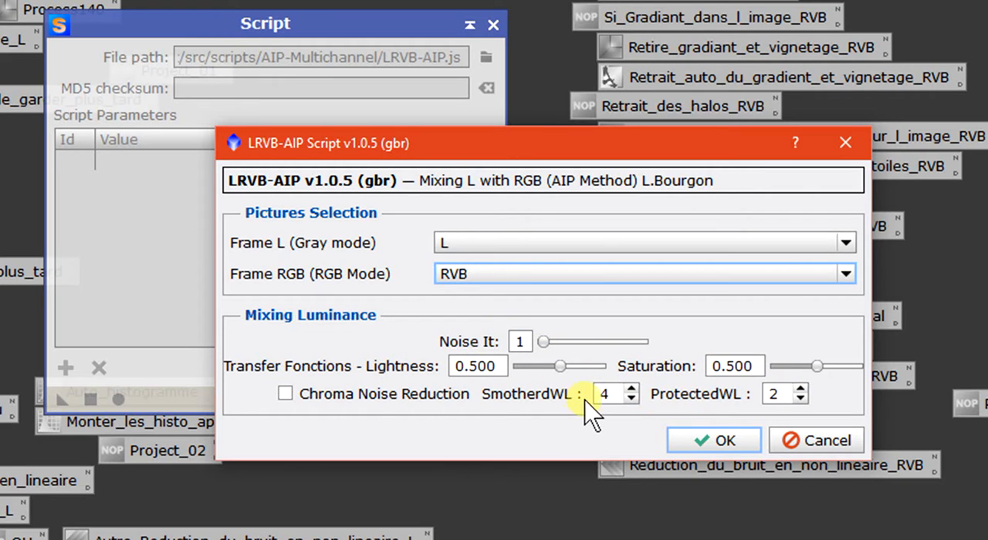
{"action": "left_click", "coordinate": [296, 395]}
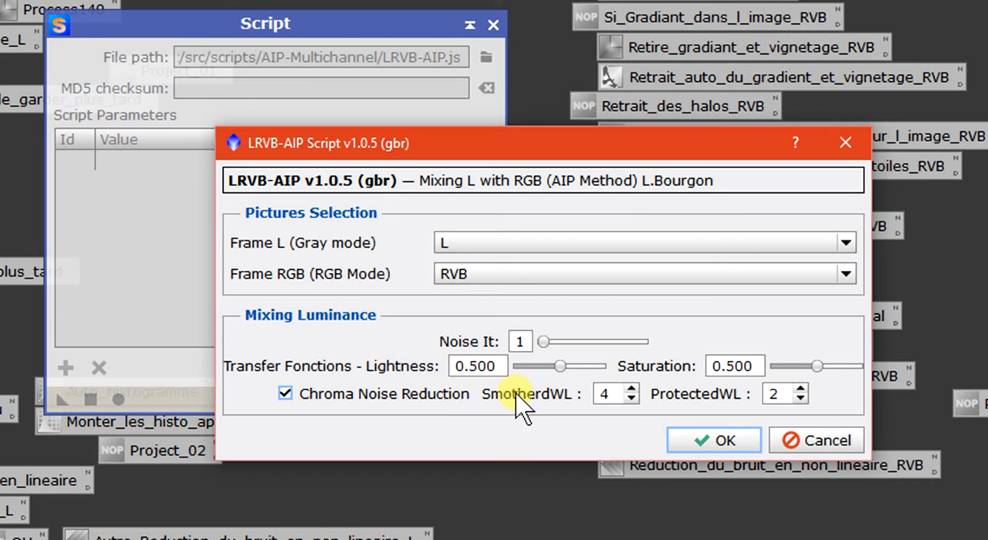
{"action": "left_click", "coordinate": [707, 443]}
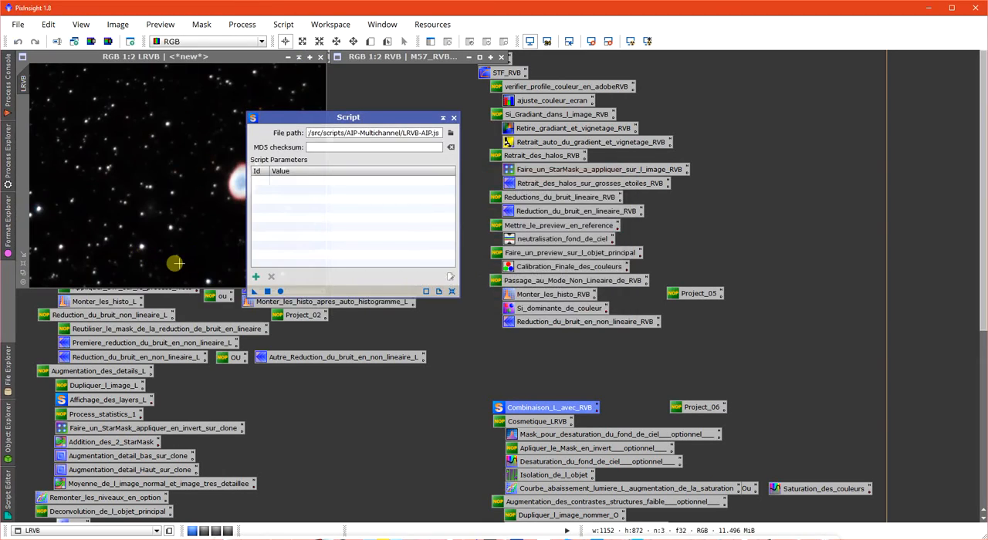
{"action": "left_click", "coordinate": [454, 118]}
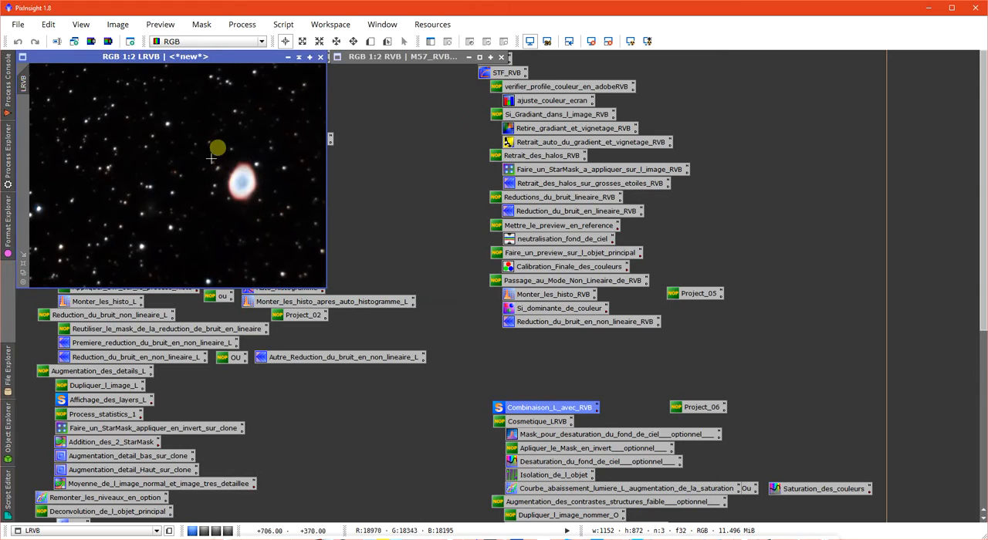
- Examine the stars and the nebula in the combined LRVB image at several zoom levels
{"action": "scroll", "coordinate": [200, 180], "scroll_direction": "down", "scroll_amount": 1}
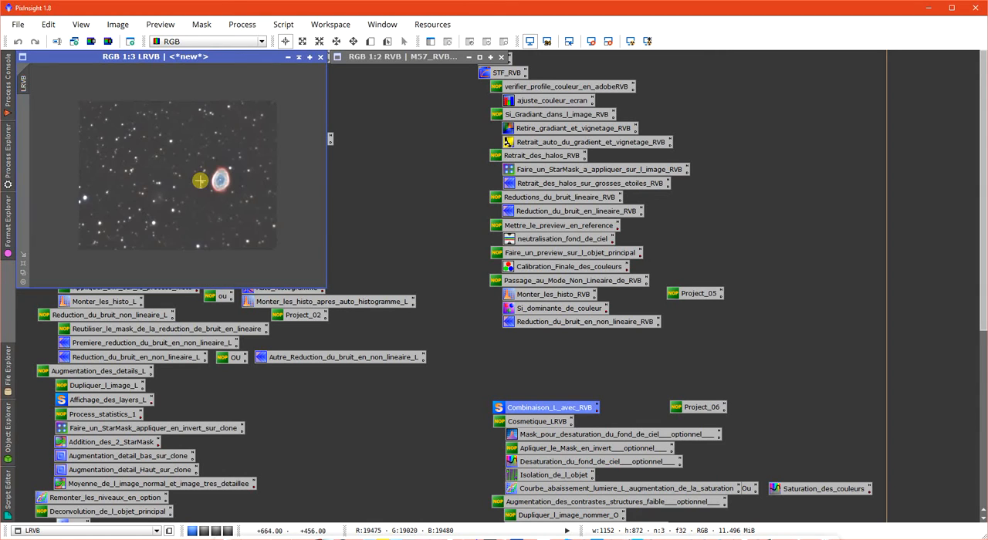
{"action": "scroll", "coordinate": [200, 181], "scroll_direction": "up", "scroll_amount": 1}
{"action": "scroll", "coordinate": [200, 181], "scroll_direction": "up", "scroll_amount": 1}
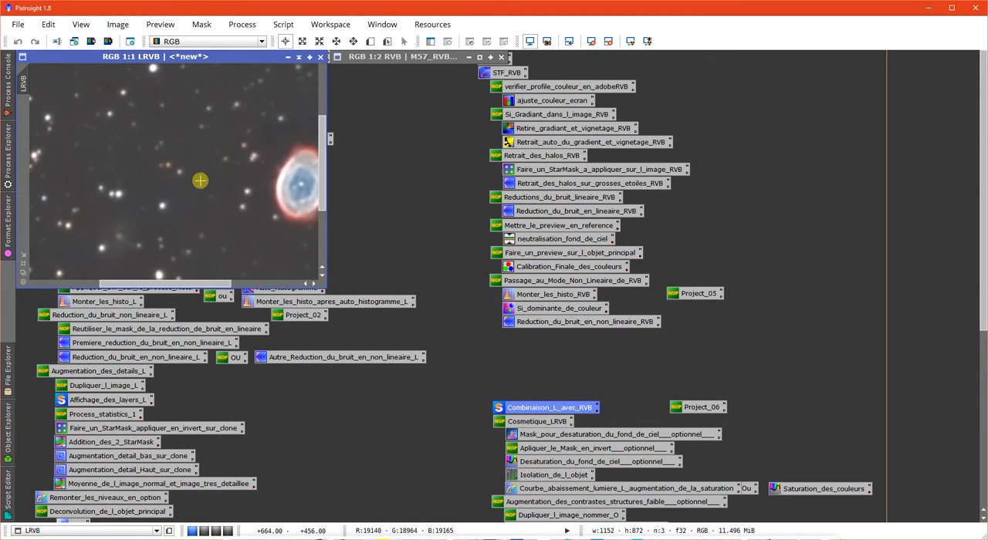
{"action": "scroll", "coordinate": [187, 178], "scroll_direction": "up", "scroll_amount": 1}
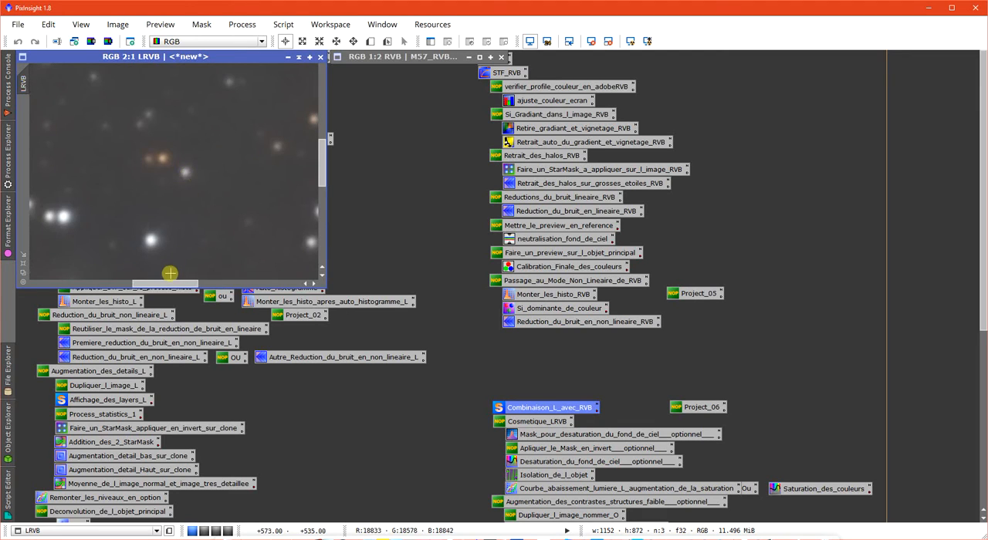
{"action": "left_click_drag", "start_coordinate": [171, 280], "coordinate": [228, 283]}
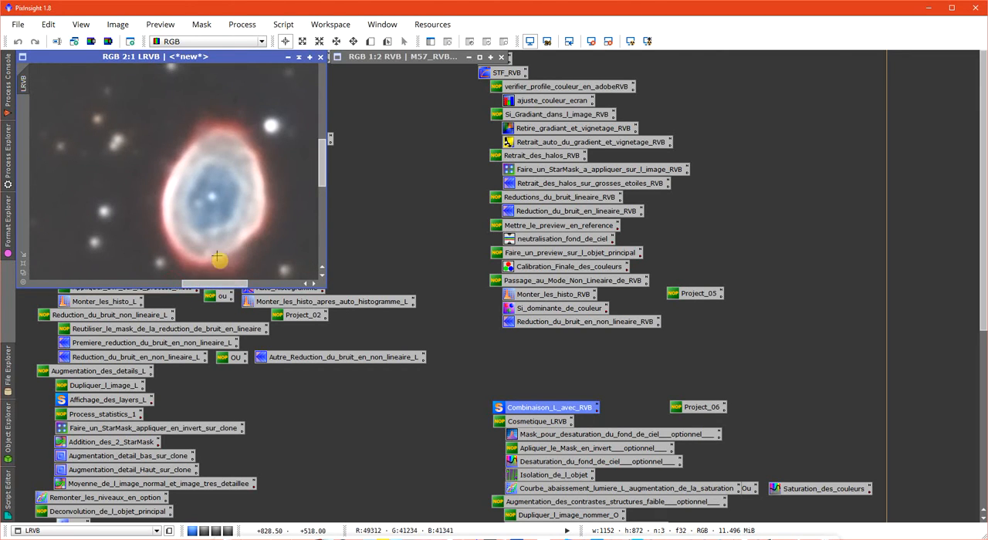
{"action": "scroll", "coordinate": [213, 249], "scroll_direction": "down", "scroll_amount": 1}
{"action": "scroll", "coordinate": [214, 250], "scroll_direction": "down", "scroll_amount": 1}
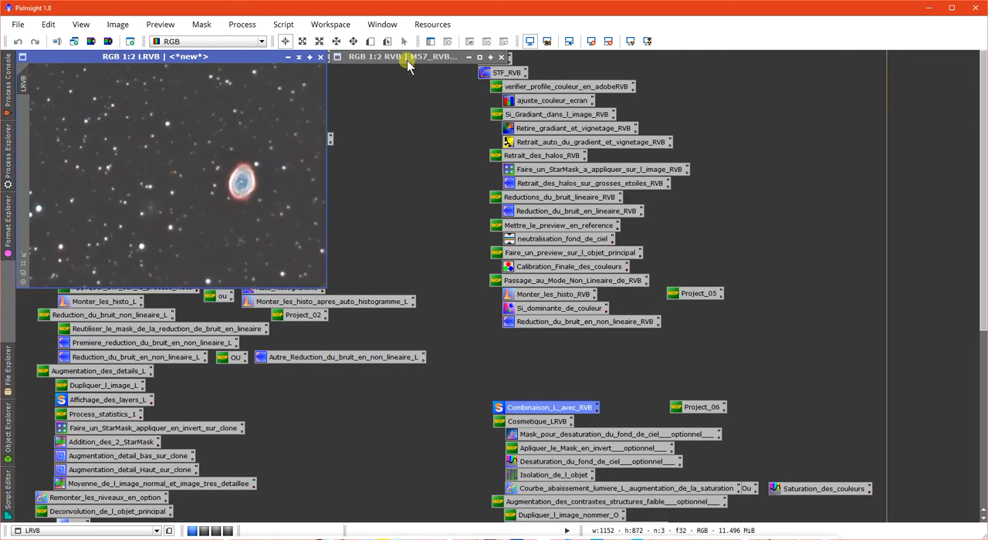
- Compare the LRVB image with the expanded L and RVB source images and collapse both sources again
{"action": "left_click_drag", "start_coordinate": [406, 60], "coordinate": [502, 88]}
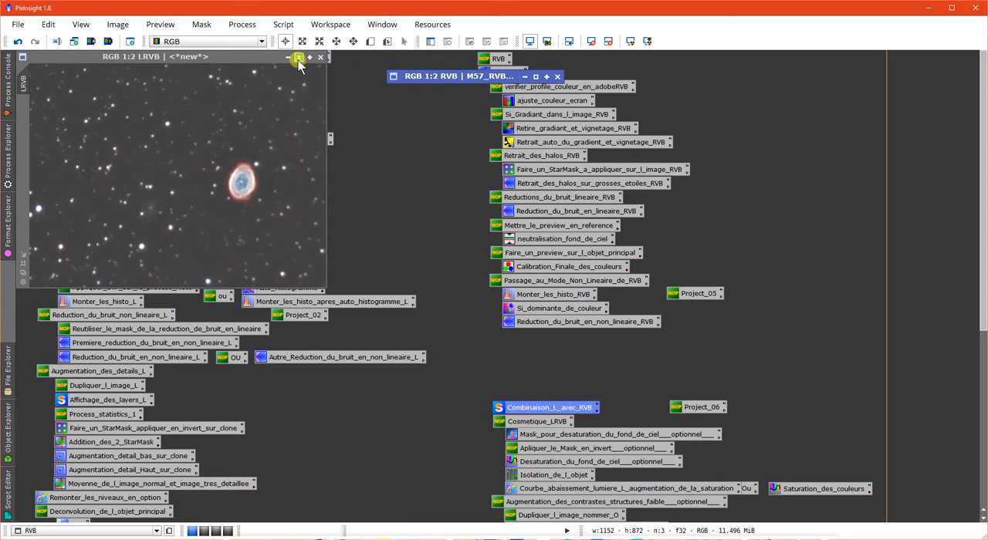
{"action": "left_click", "coordinate": [298, 57]}
{"action": "left_click", "coordinate": [285, 58]}
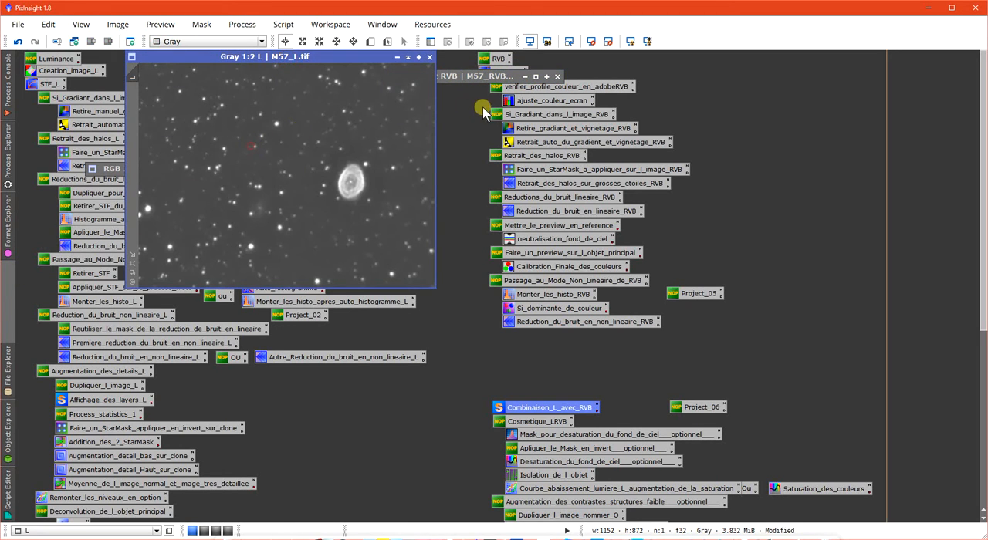
{"action": "left_click", "coordinate": [536, 77]}
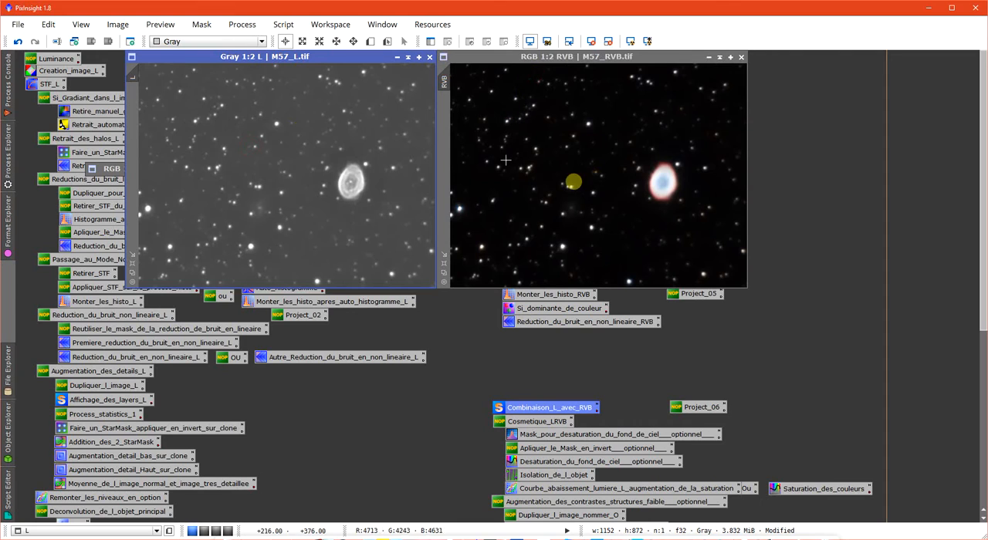
{"action": "left_click", "coordinate": [247, 165]}
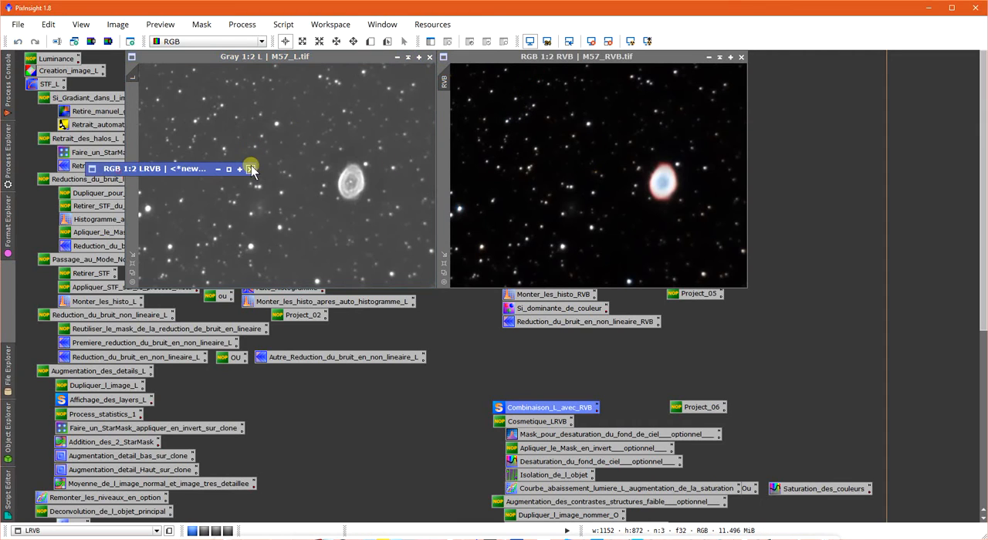
{"action": "left_click", "coordinate": [233, 169]}
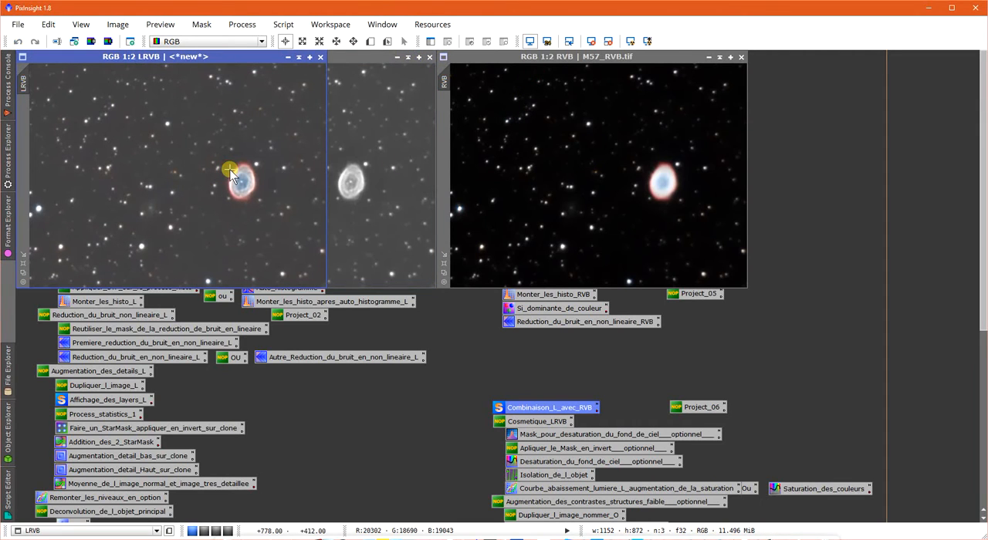
{"action": "left_click", "coordinate": [719, 58]}
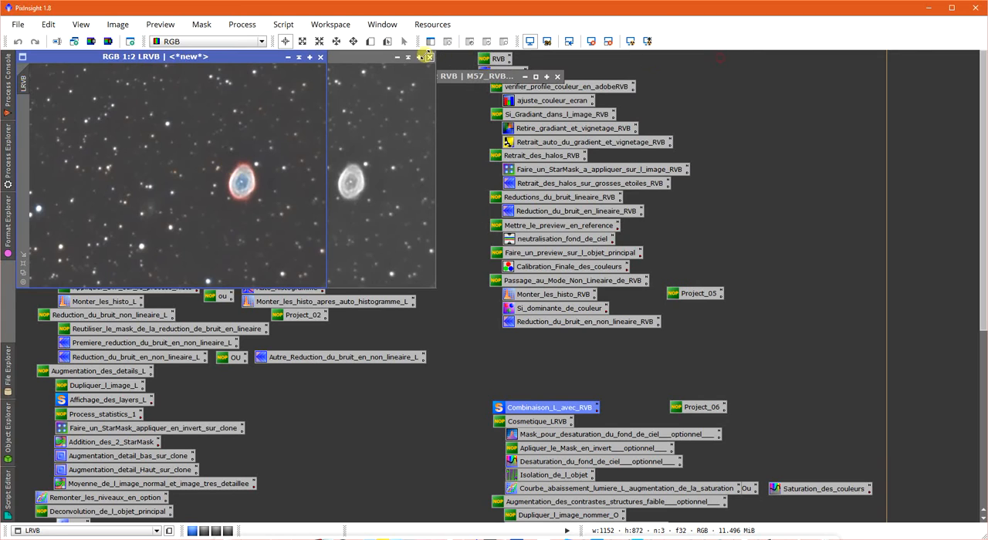
{"action": "left_click", "coordinate": [408, 57]}
{"action": "left_click_drag", "start_coordinate": [407, 73], "coordinate": [371, 59]}
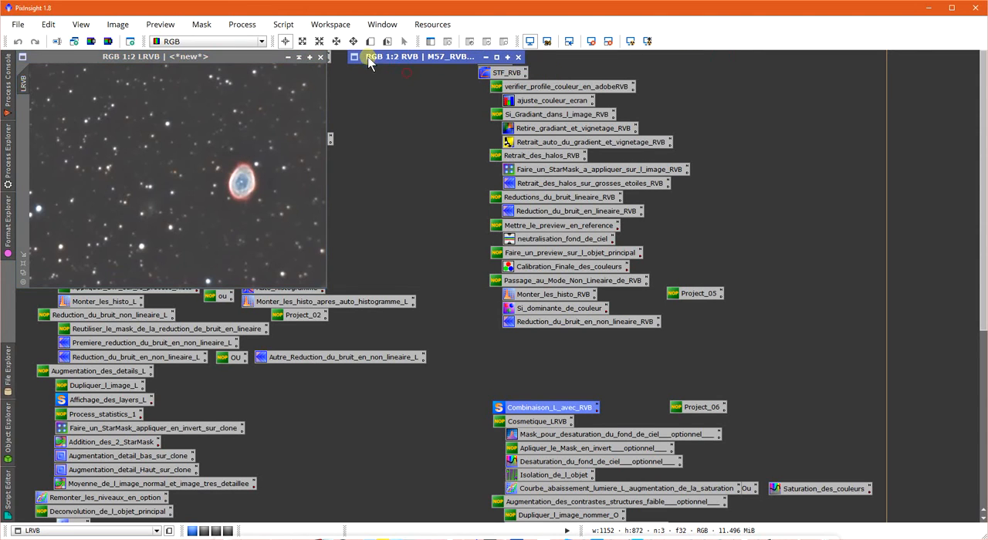
- Reposition the LRVB image below the collapsed L and RVB windows and inspect its stars and sky background up close
{"action": "left_click_drag", "start_coordinate": [251, 65], "coordinate": [339, 81]}
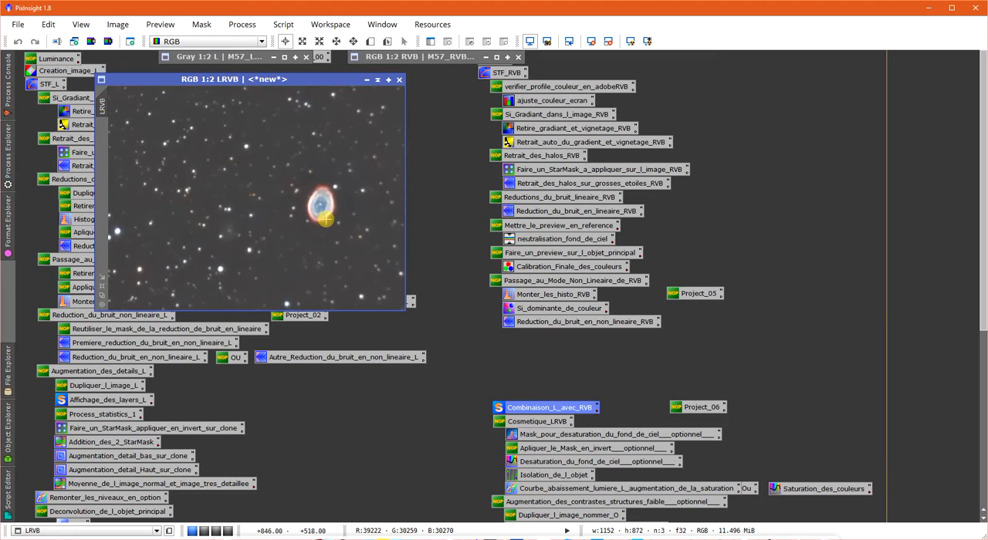
{"action": "left_click_drag", "start_coordinate": [277, 78], "coordinate": [356, 187]}
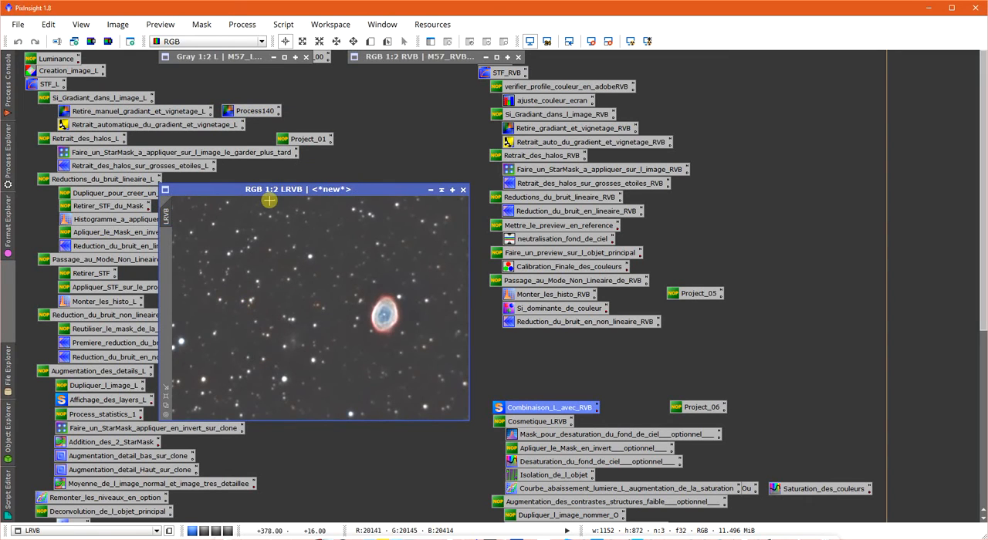
{"action": "left_click_drag", "start_coordinate": [281, 189], "coordinate": [301, 125]}
{"action": "scroll", "coordinate": [347, 265], "scroll_direction": "up", "scroll_amount": 4}
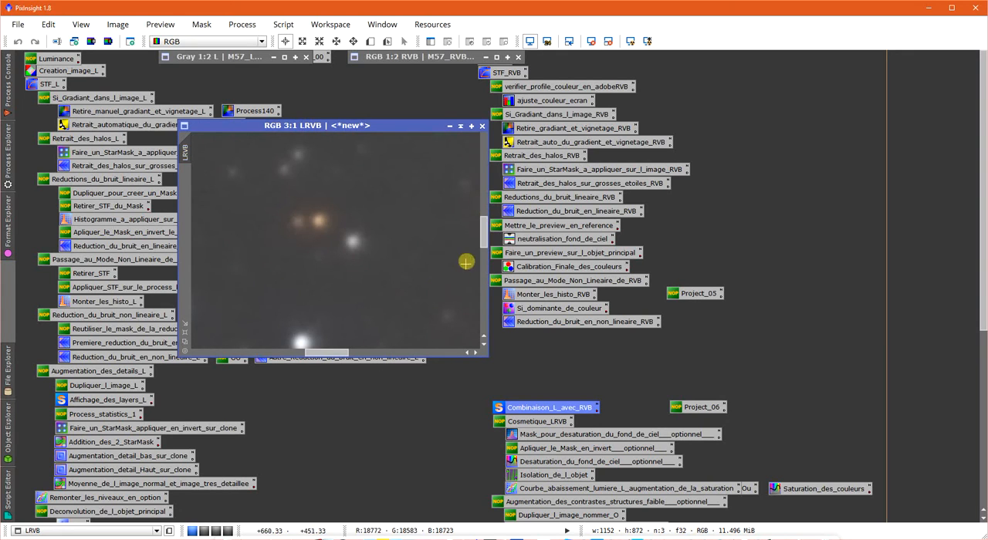
{"action": "left_click_drag", "start_coordinate": [485, 231], "coordinate": [485, 249]}
{"action": "scroll", "coordinate": [405, 288], "scroll_direction": "down", "scroll_amount": 3}
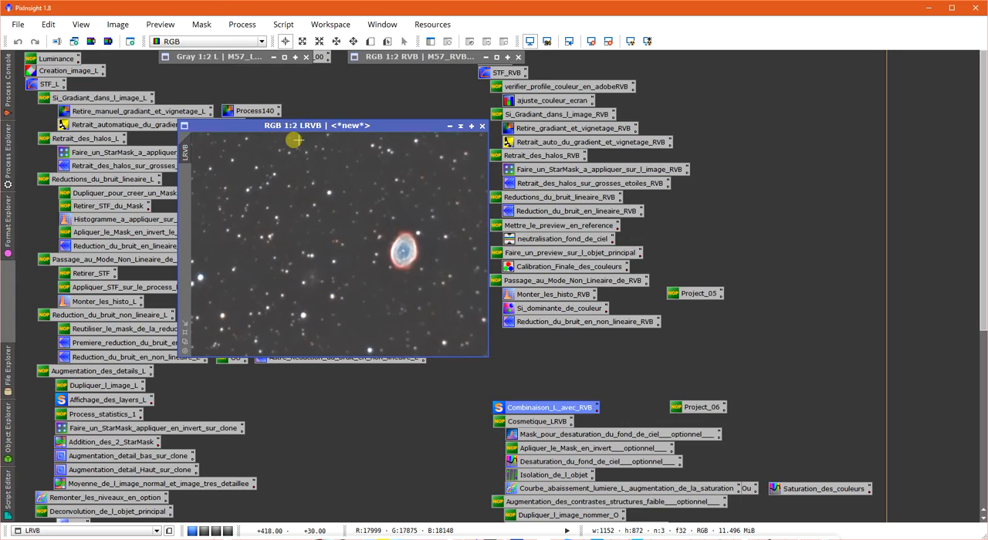
{"action": "left_click_drag", "start_coordinate": [281, 128], "coordinate": [287, 130]}
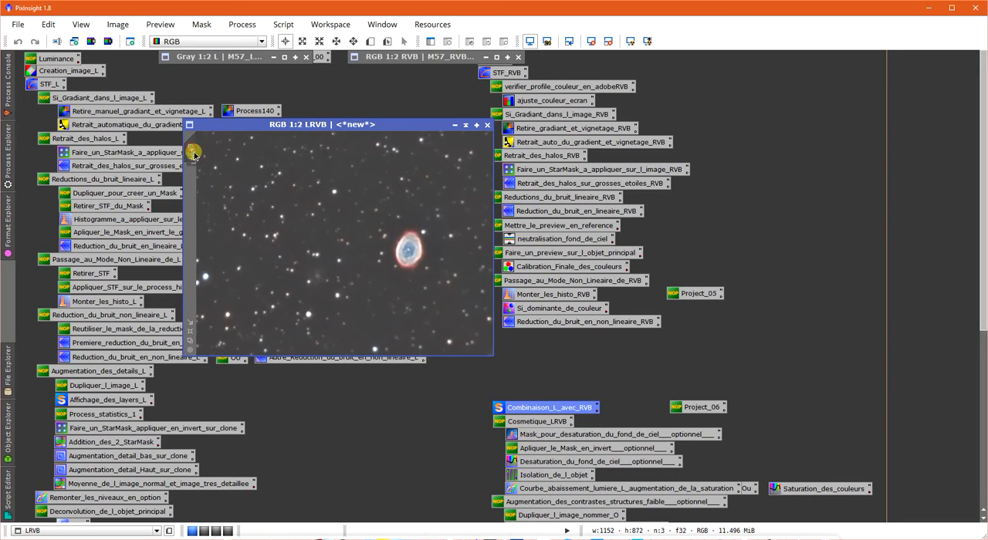
- Duplicate the LRVB image and fit the clone's window to its content
{"action": "left_click_drag", "start_coordinate": [229, 173], "coordinate": [245, 149]}
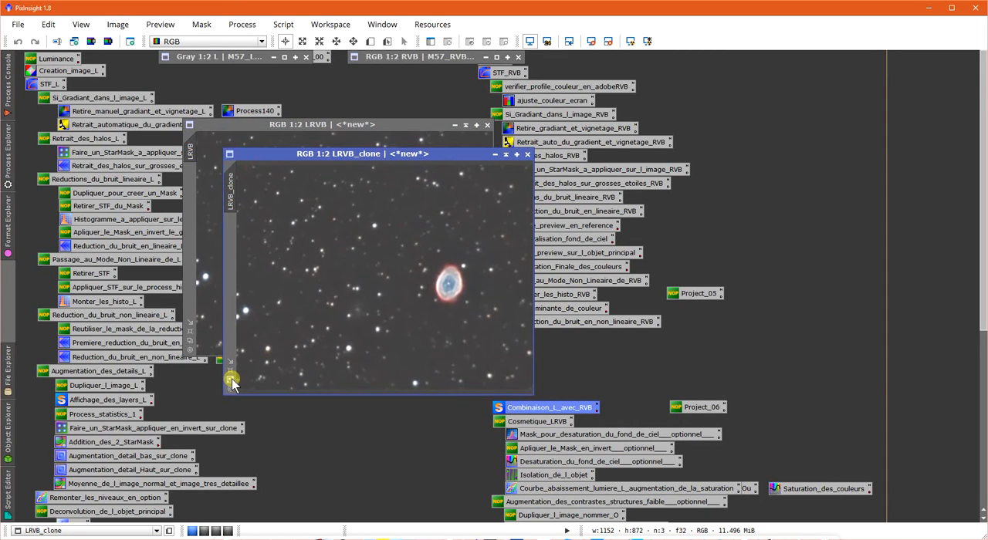
{"action": "left_click", "coordinate": [231, 381]}
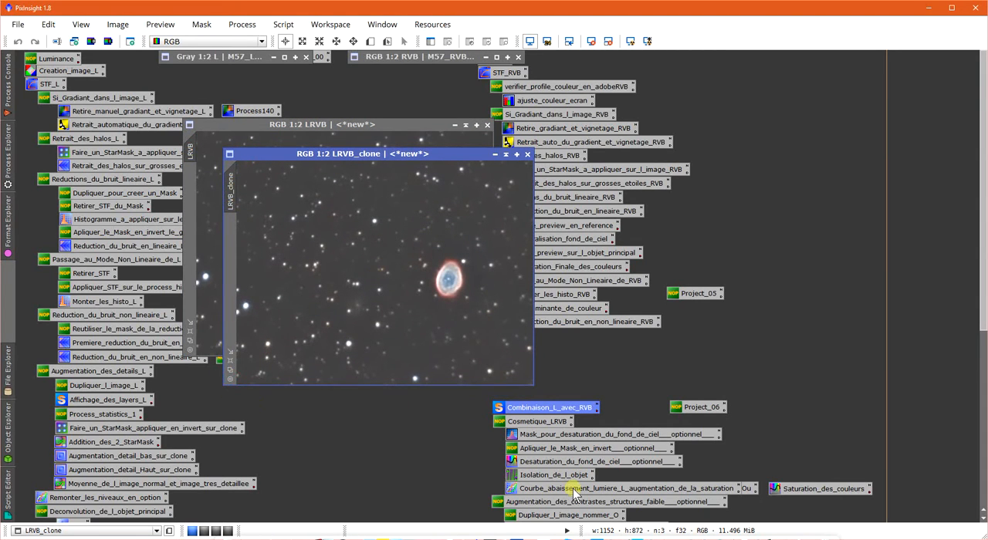
- Open the saved ACDNR process for the sky background desaturation mask, expand its lightness mask parameters and preview them live on the LRVB clone
{"action": "double_click", "coordinate": [569, 436]}
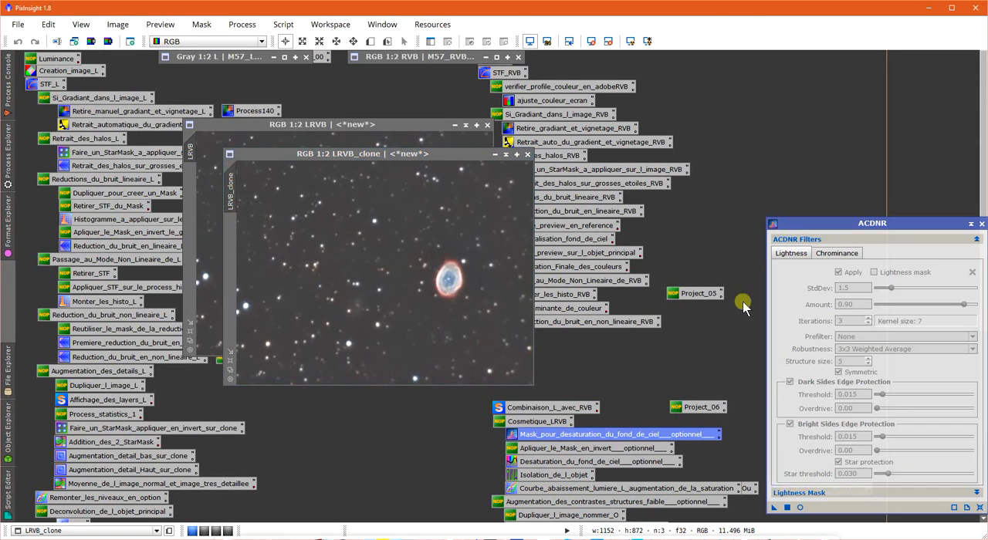
{"action": "left_click_drag", "start_coordinate": [823, 224], "coordinate": [779, 114]}
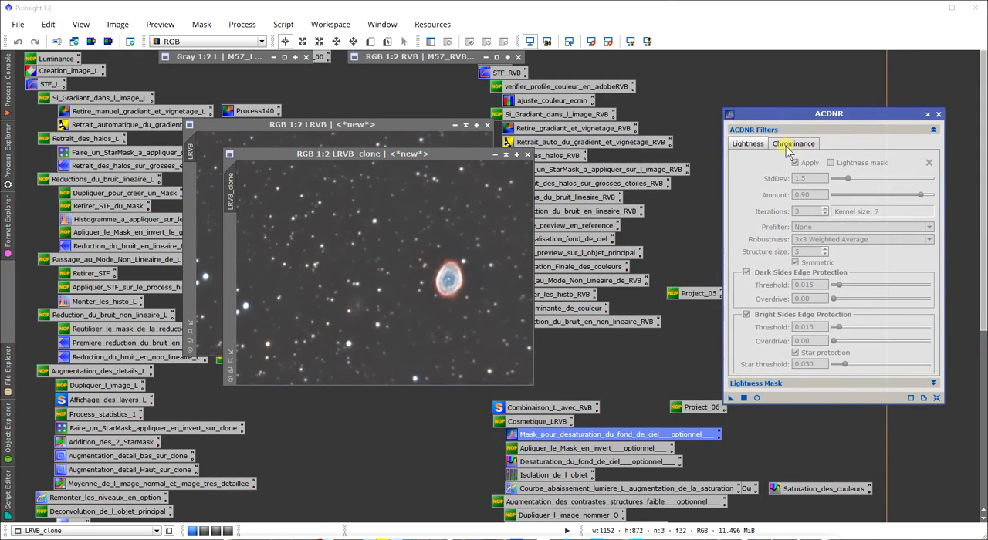
{"action": "left_click", "coordinate": [934, 384]}
{"action": "key", "text": "Return"}
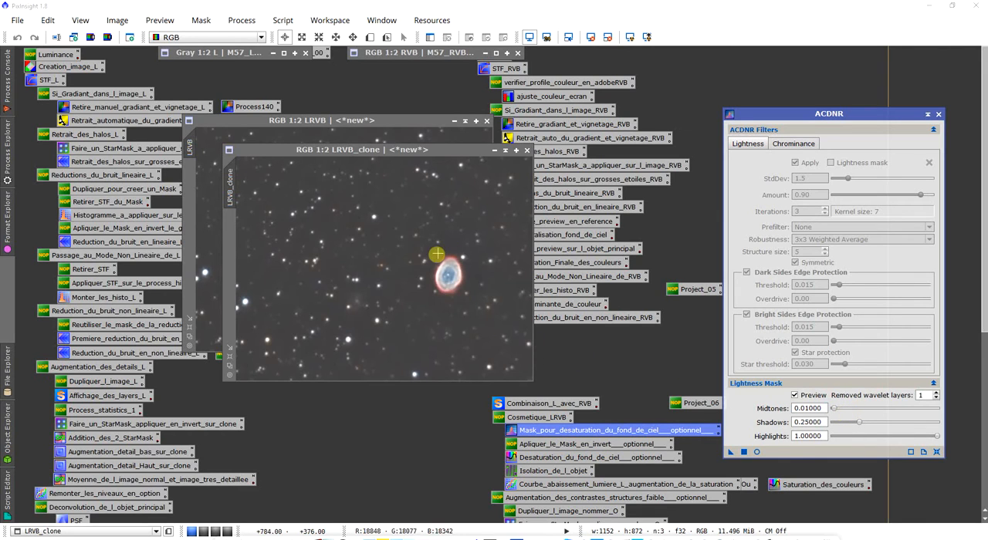
{"action": "left_click", "coordinate": [757, 452]}
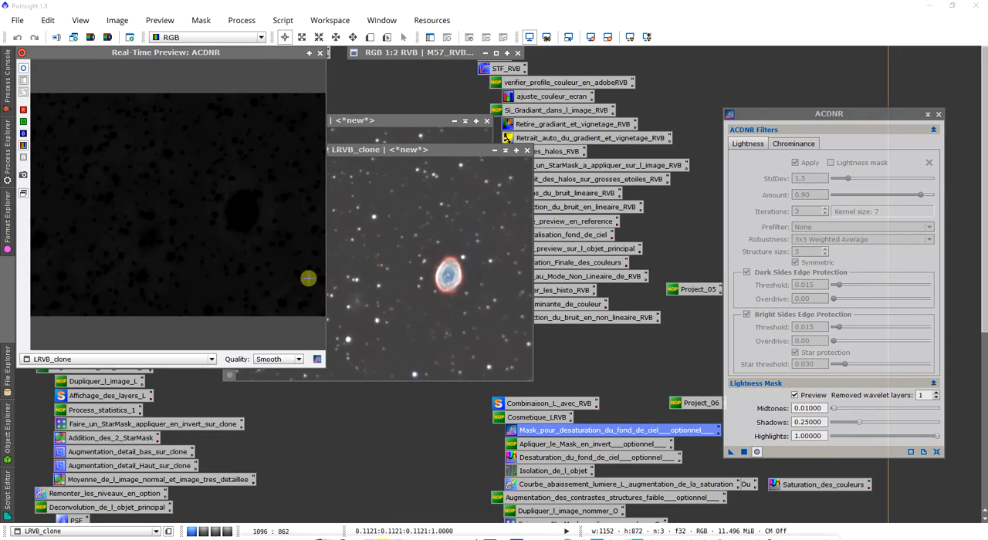
{"action": "left_click_drag", "start_coordinate": [267, 54], "coordinate": [378, 121]}
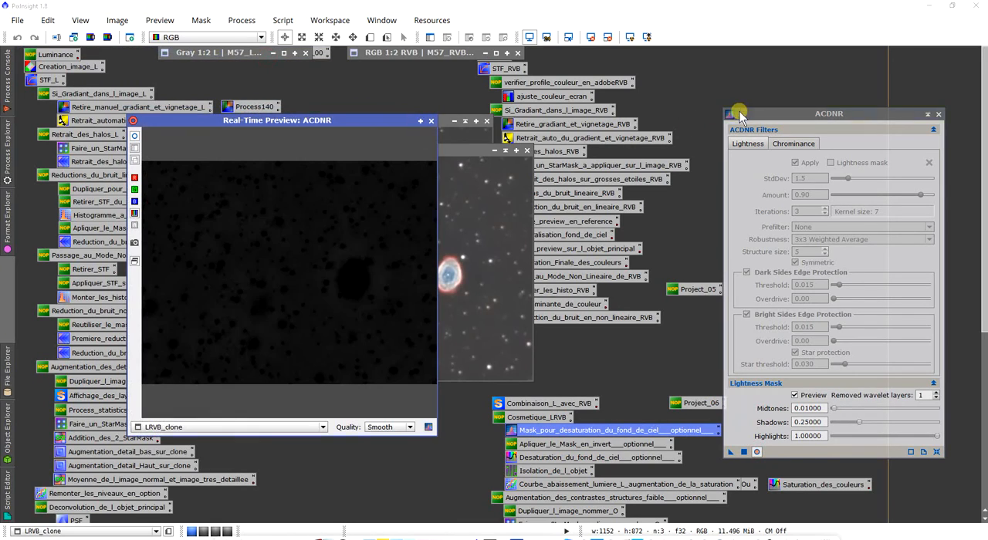
{"action": "left_click_drag", "start_coordinate": [739, 111], "coordinate": [698, 94]}
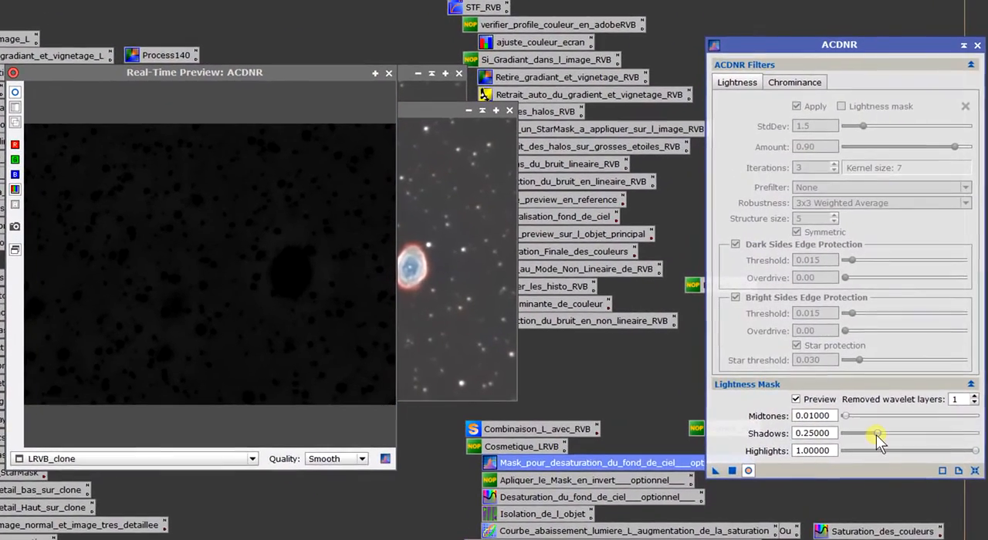
- Set the lightness mask shadows to 0.32 and midtones to 0.02, and apply ACDNR to the LRVB clone
{"action": "left_click_drag", "start_coordinate": [841, 421], "coordinate": [885, 438]}
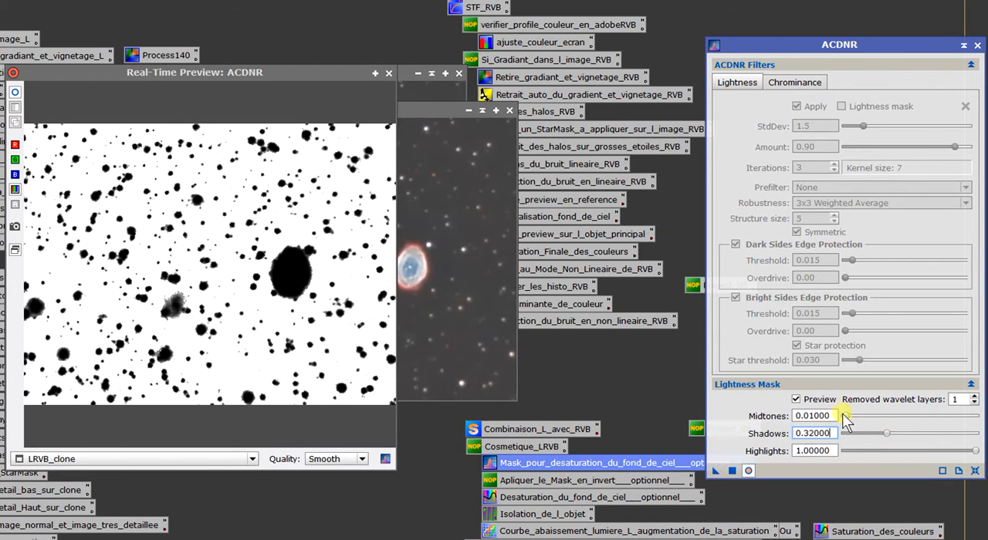
{"action": "mouse_move", "coordinate": [846, 415]}
{"action": "left_mouse_down"}
{"action": "mouse_move", "coordinate": [899, 418]}
{"action": "mouse_move", "coordinate": [848, 422]}
{"action": "left_mouse_up"}
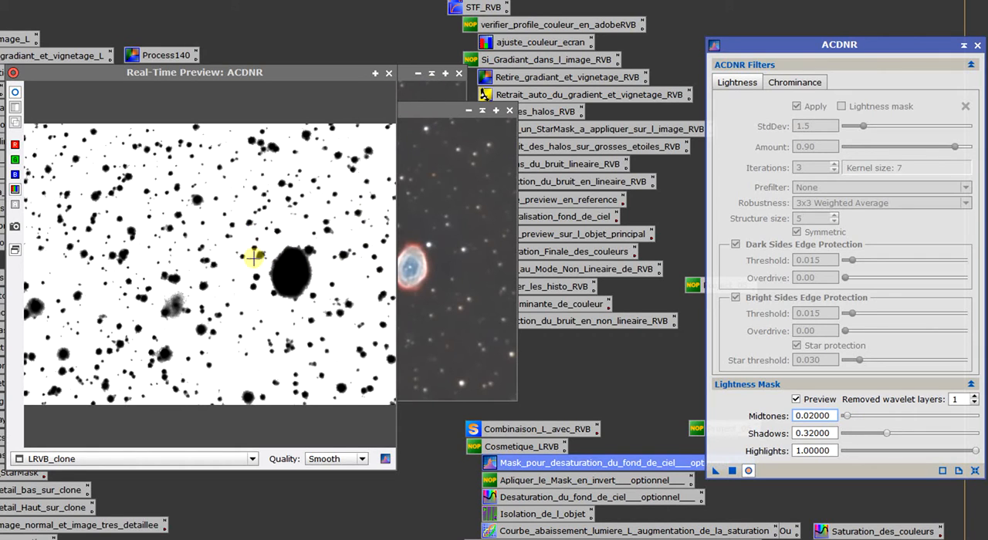
{"action": "left_click", "coordinate": [389, 72]}
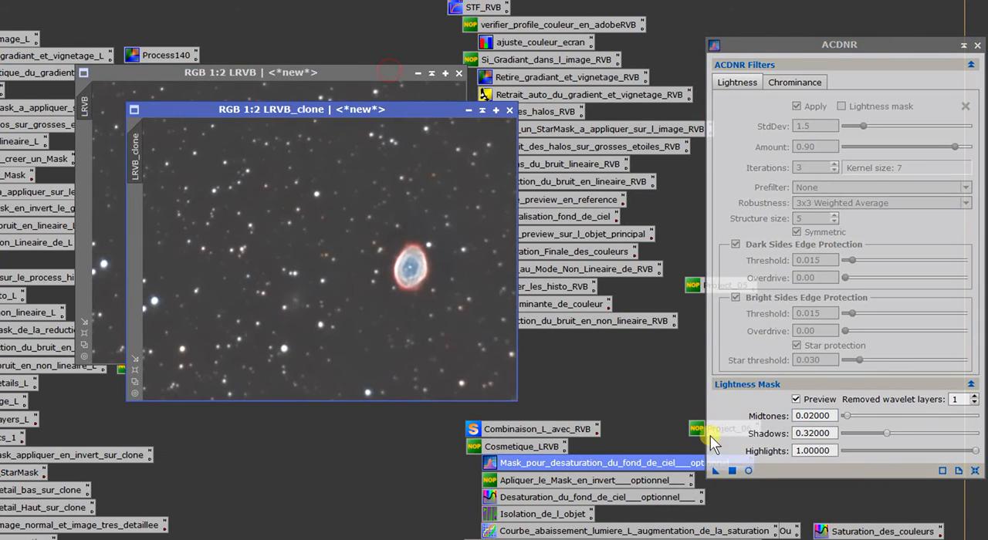
{"action": "left_click_drag", "start_coordinate": [715, 470], "coordinate": [361, 273]}
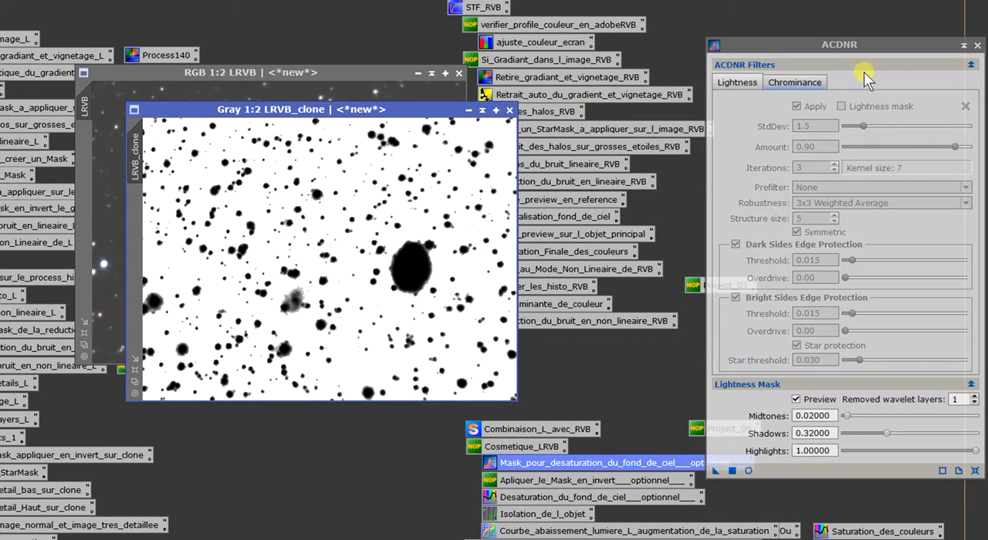
{"action": "left_click", "coordinate": [978, 46]}
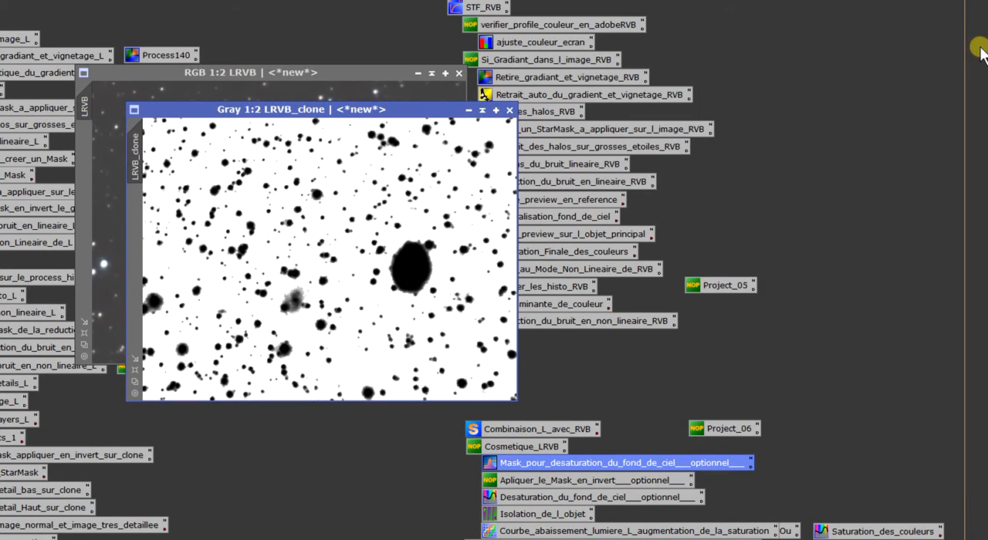
- Apply the LRVB clone as a mask on the LRVB image and examine how it covers the stars and nebula
{"action": "left_click_drag", "start_coordinate": [136, 139], "coordinate": [90, 146]}
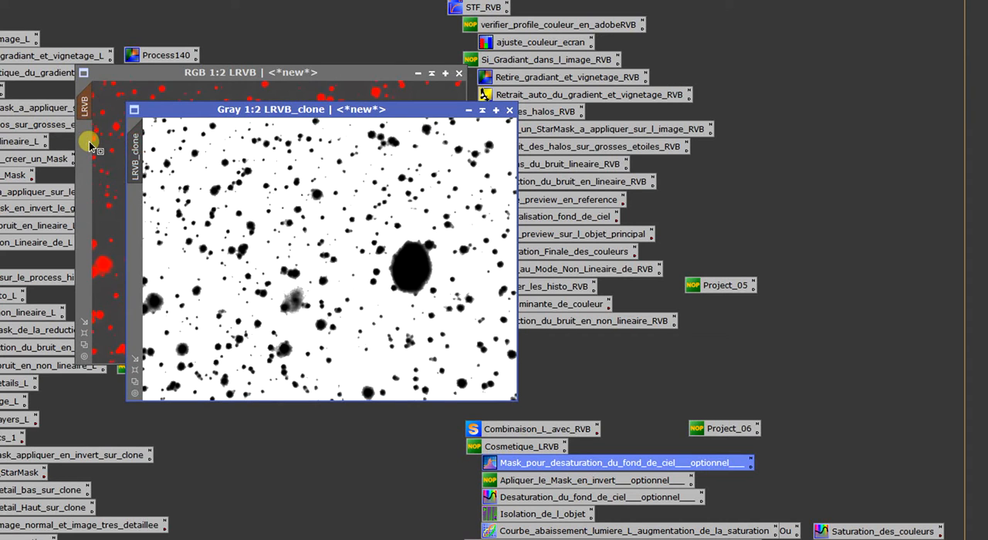
{"action": "left_click", "coordinate": [106, 141]}
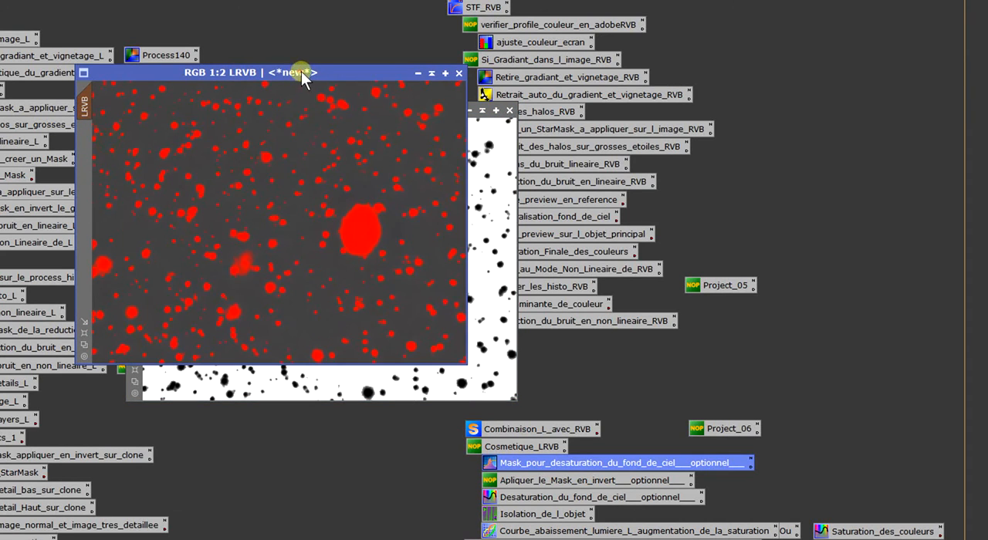
{"action": "scroll", "coordinate": [342, 265], "scroll_direction": "up", "scroll_amount": 2}
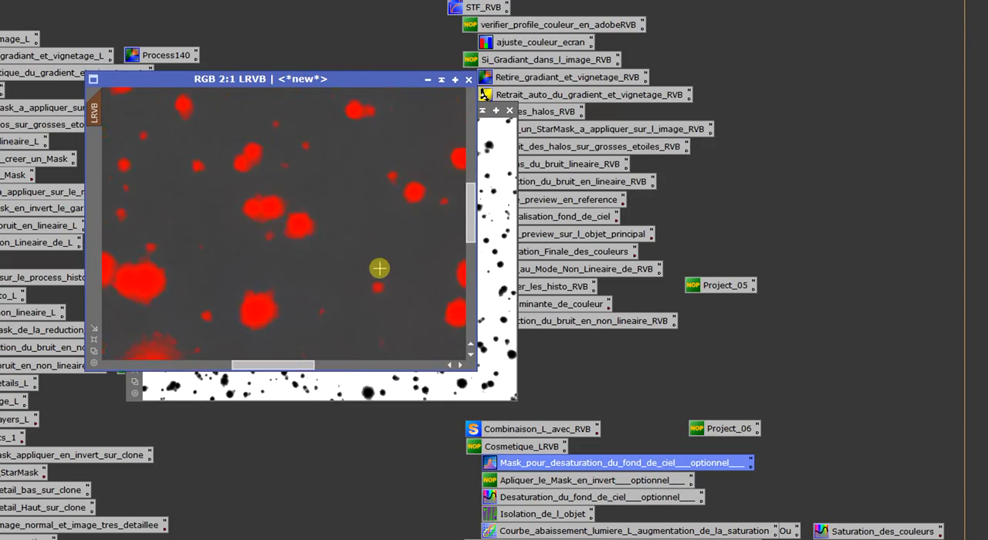
{"action": "scroll", "coordinate": [379, 268], "scroll_direction": "down", "scroll_amount": 2}
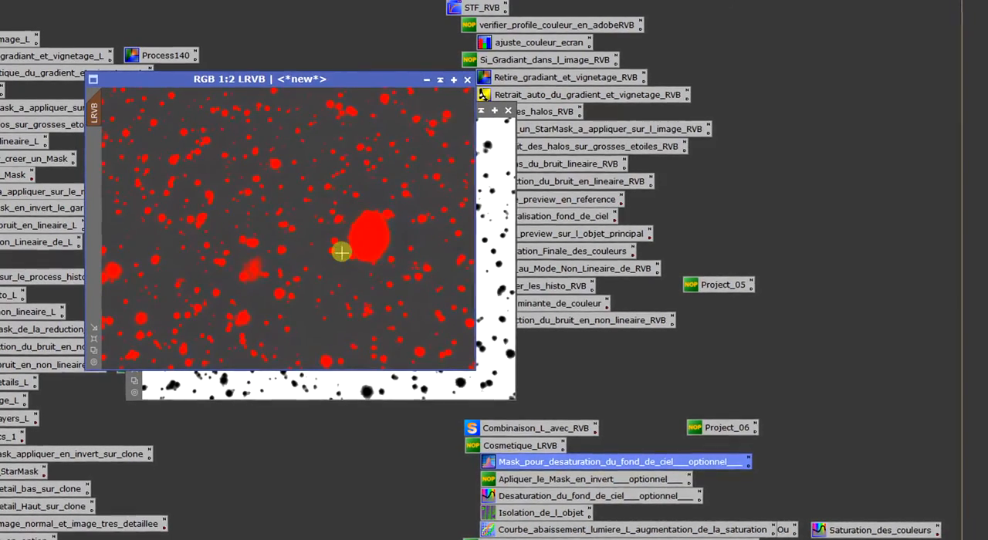
{"action": "scroll", "coordinate": [341, 253], "scroll_direction": "up", "scroll_amount": 1}
{"action": "scroll", "coordinate": [336, 255], "scroll_direction": "down", "scroll_amount": 1}
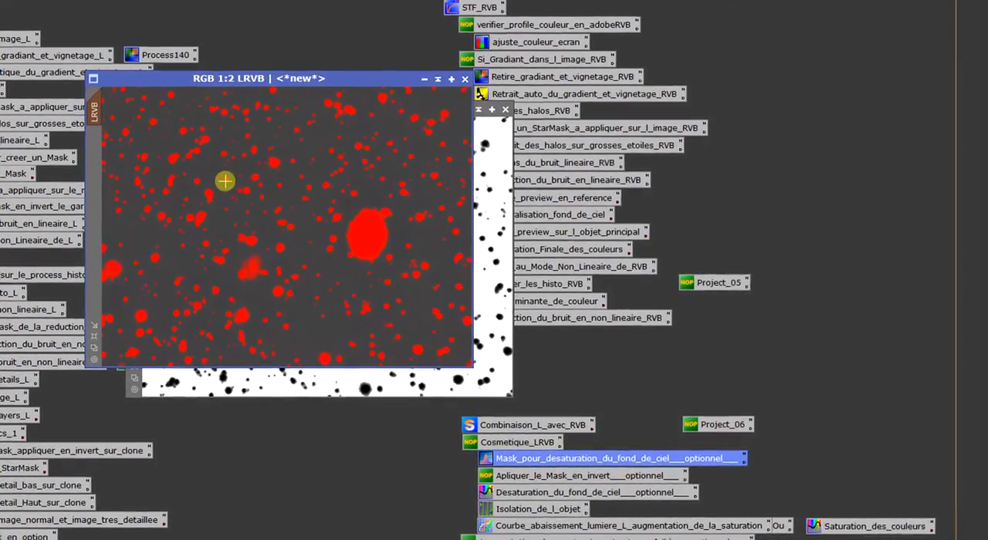
- Hide the red mask overlay on the LRVB image while keeping the mask active
{"action": "right_click", "coordinate": [229, 136]}
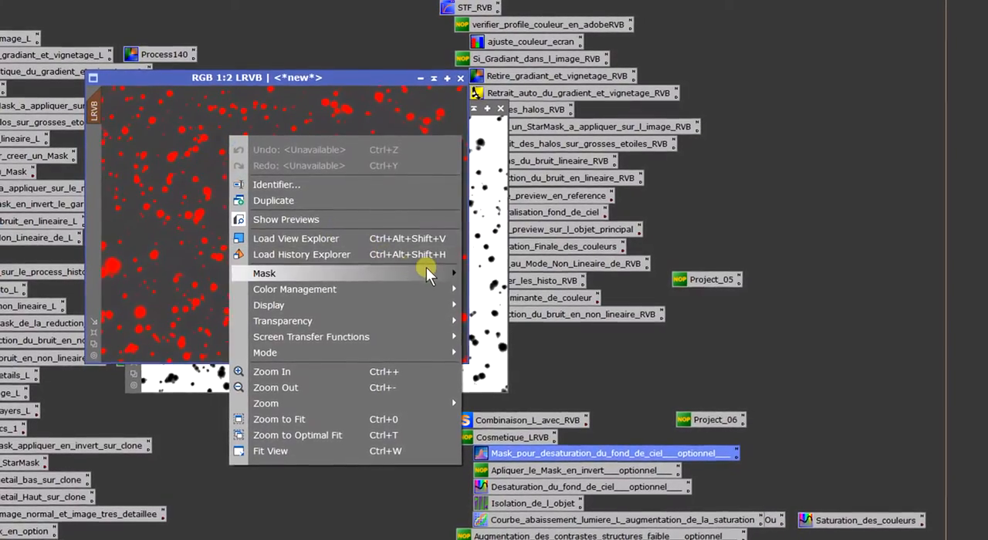
{"action": "mouse_move", "coordinate": [429, 274]}
{"action": "left_click", "coordinate": [492, 344]}
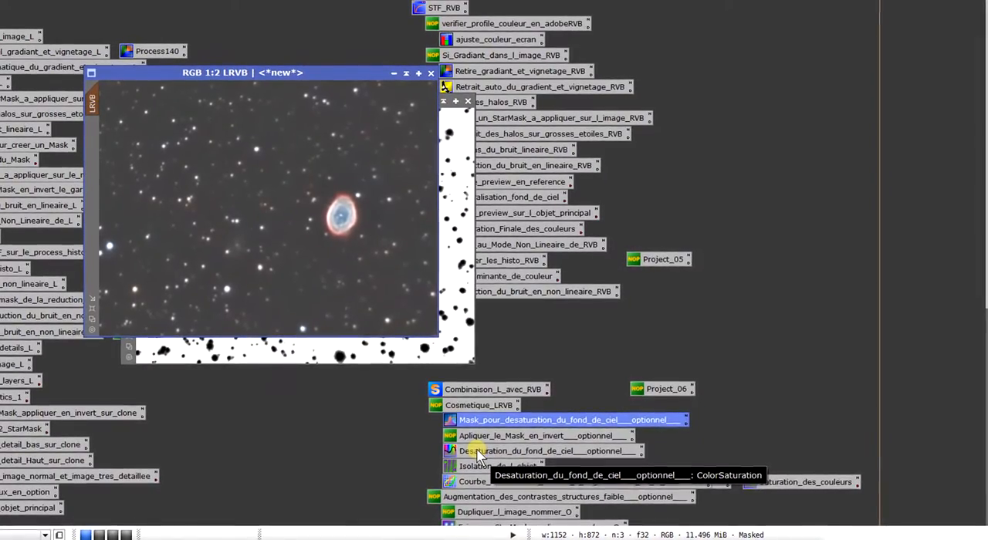
- Open the saved ColorSaturation process for sky background desaturation and preview its effect live on the masked LRVB image
{"action": "left_click", "coordinate": [524, 453]}
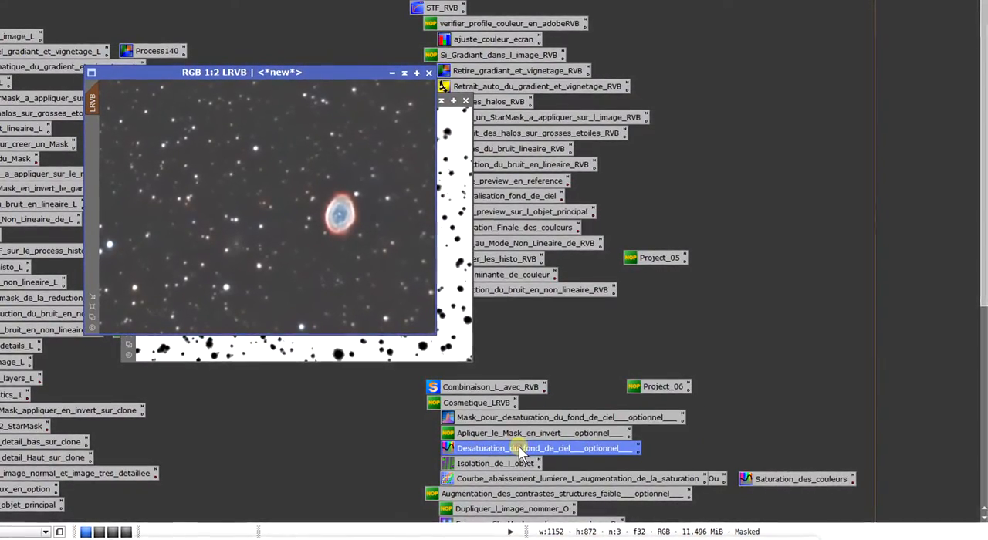
{"action": "double_click", "coordinate": [523, 453]}
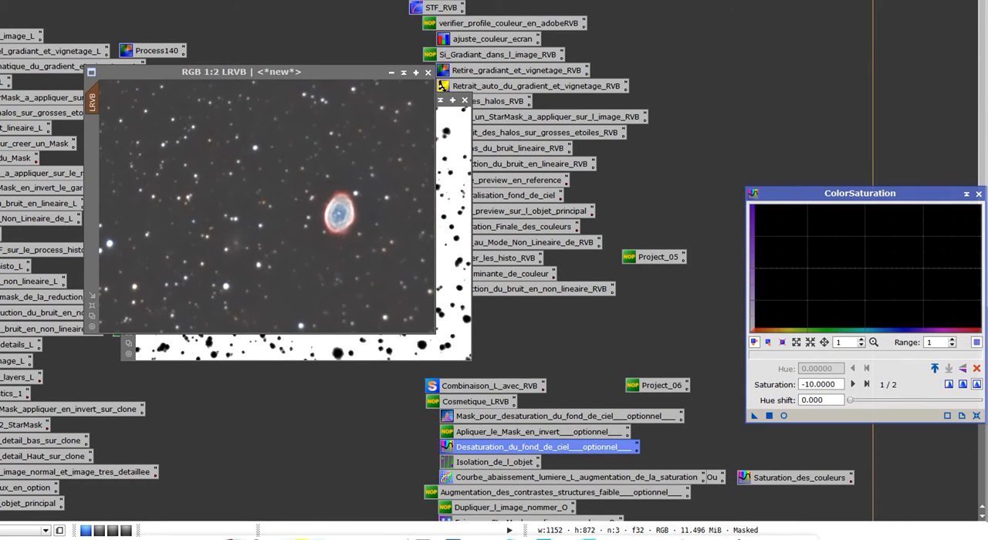
{"action": "left_click", "coordinate": [783, 416]}
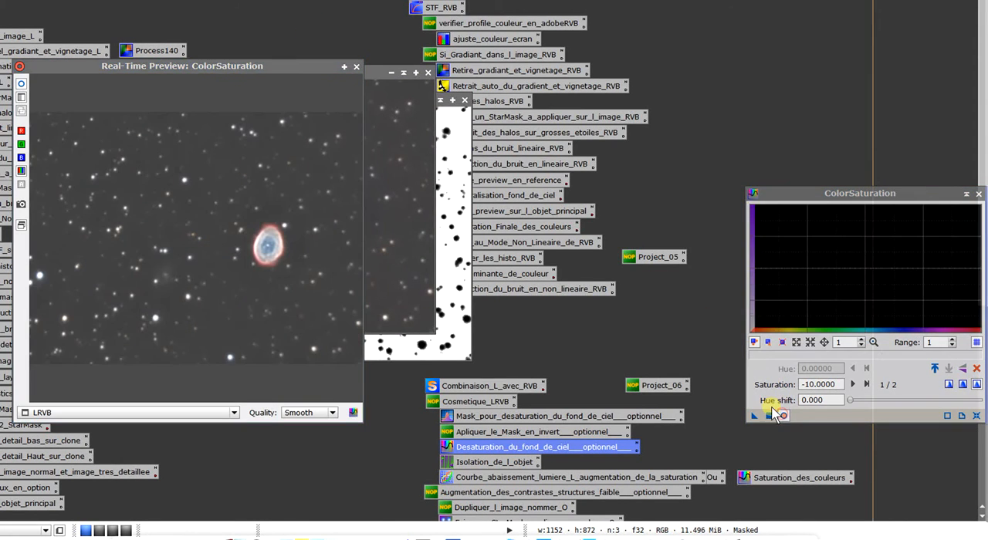
{"action": "left_click_drag", "start_coordinate": [764, 197], "coordinate": [647, 159]}
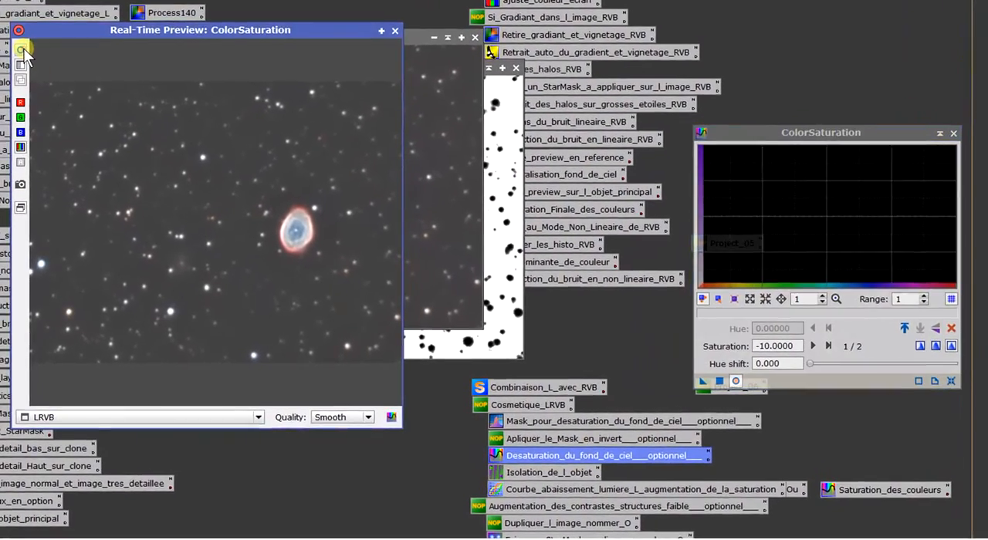
{"action": "left_click", "coordinate": [23, 50]}
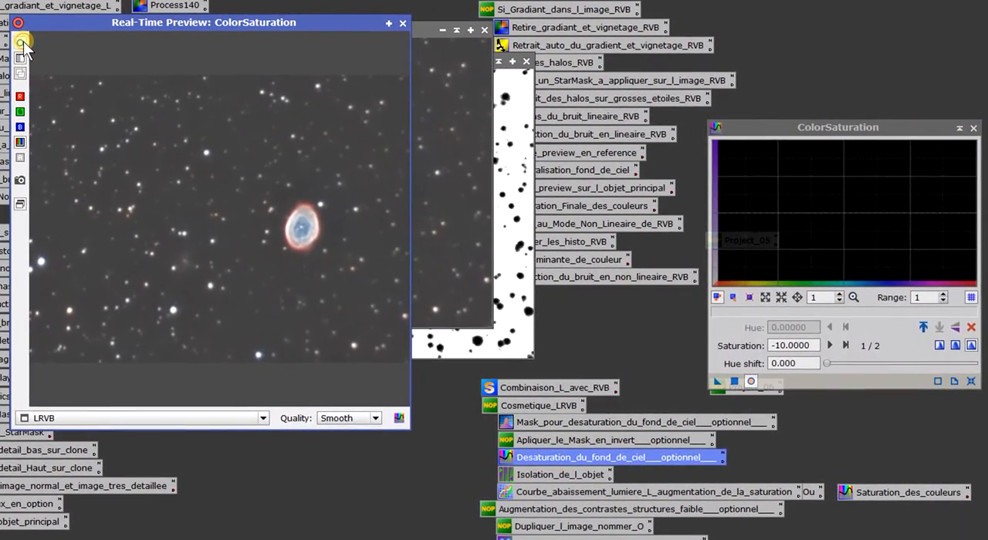
- Reset the saturation curve and try values of about 0.75 and -1.29 in the live preview, checking the sky background
{"action": "left_click", "coordinate": [972, 328]}
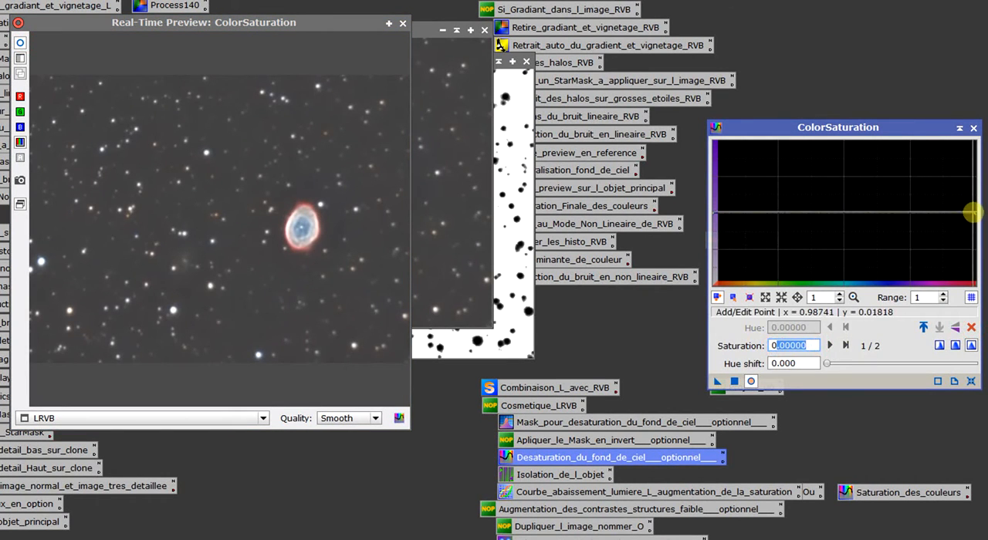
{"action": "left_click_drag", "start_coordinate": [975, 212], "coordinate": [974, 159]}
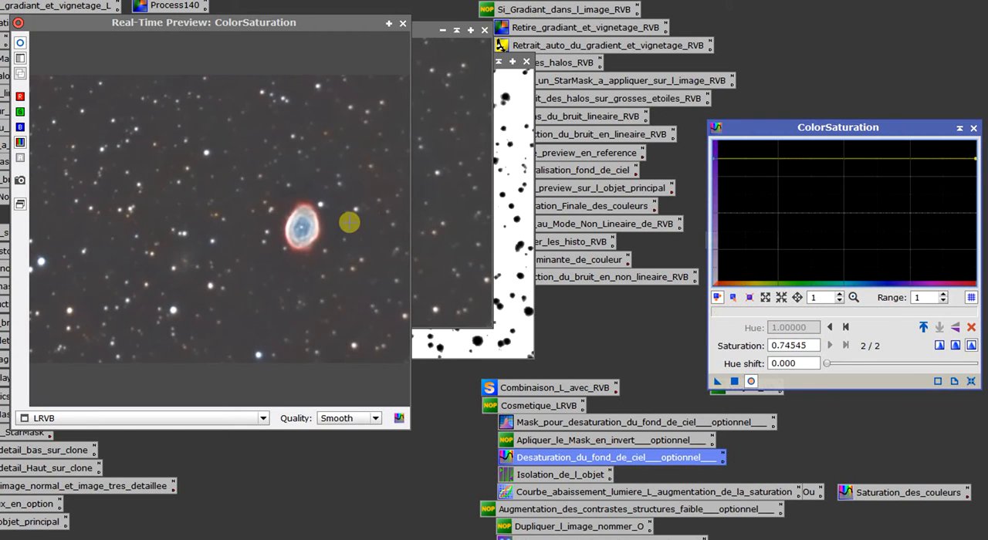
{"action": "left_click_drag", "start_coordinate": [360, 199], "coordinate": [371, 182]}
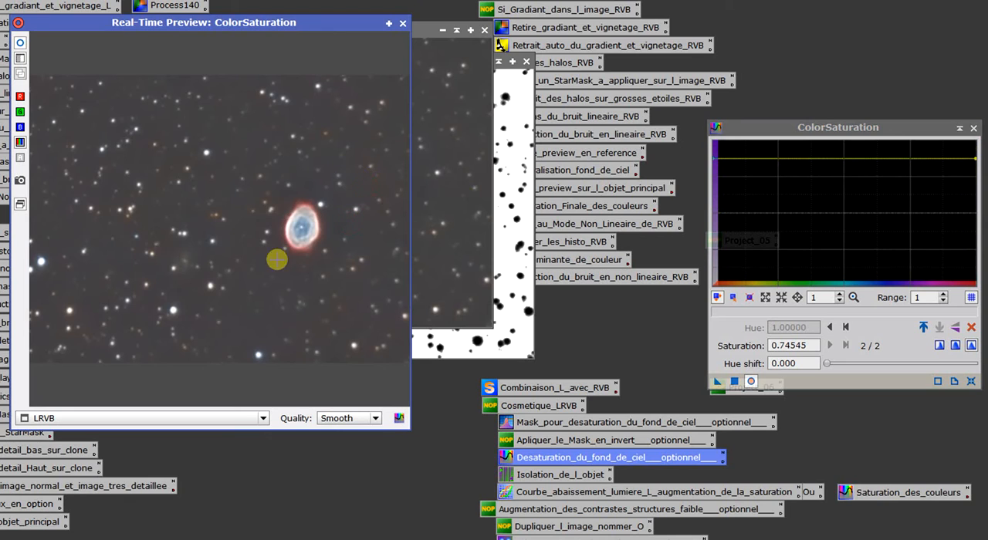
{"action": "left_click_drag", "start_coordinate": [213, 226], "coordinate": [213, 226]}
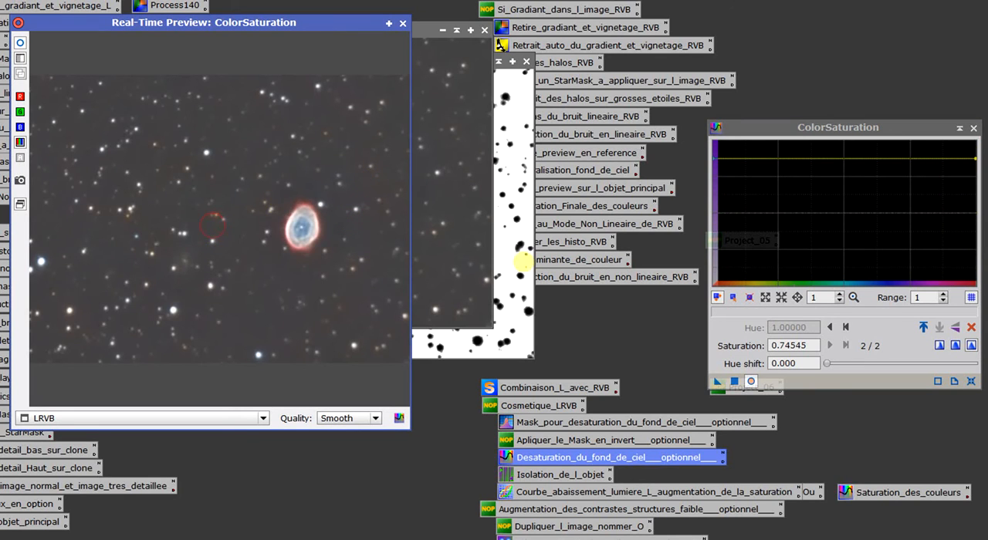
{"action": "left_click_drag", "start_coordinate": [978, 162], "coordinate": [984, 307]}
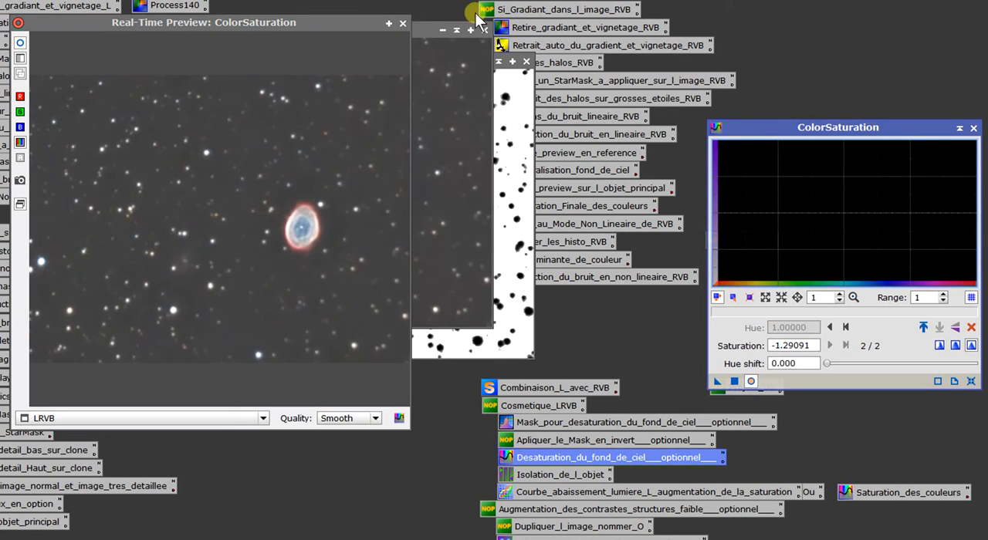
{"action": "left_click", "coordinate": [405, 25]}
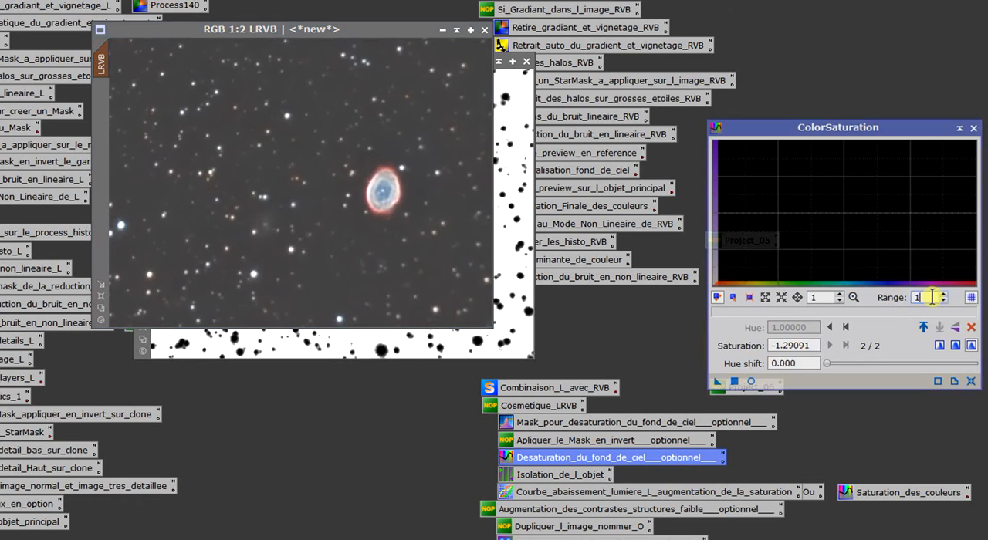
- Set the saturation curve range to 10, lower the curve to -10 and apply ColorSaturation to the masked LRVB image
{"action": "type", "text": "0"}
{"action": "key", "text": "Return"}
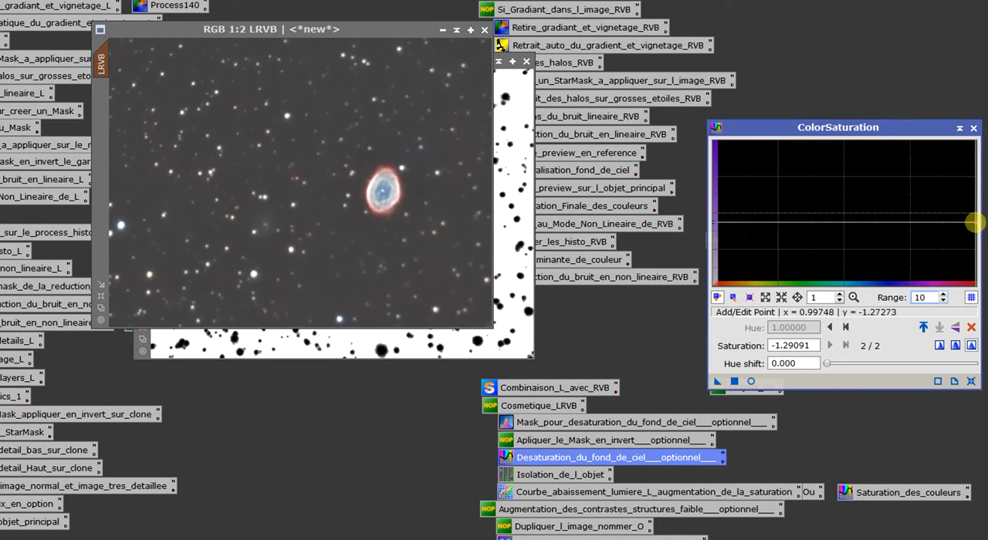
{"action": "left_click_drag", "start_coordinate": [975, 223], "coordinate": [345, 201]}
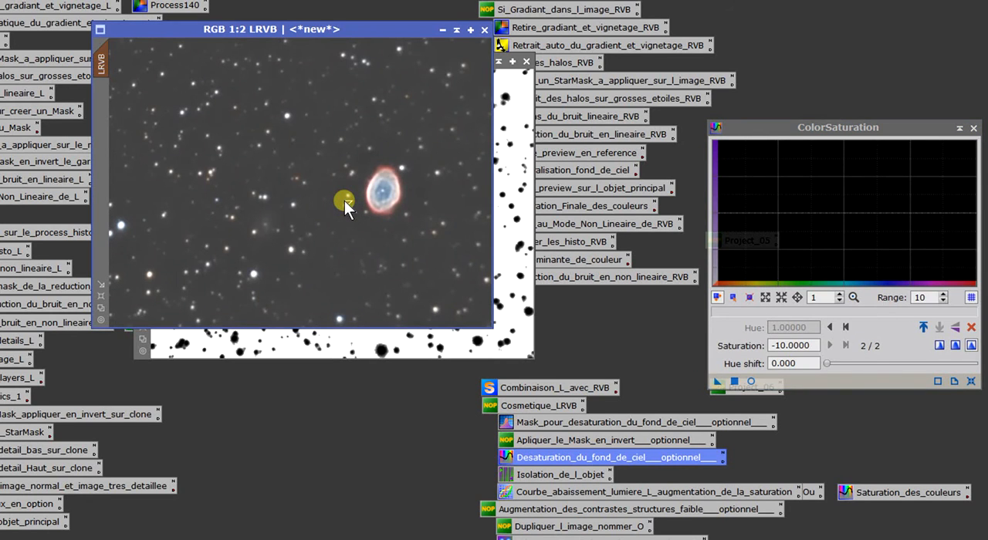
{"action": "left_click", "coordinate": [974, 128]}
- Inspect the desaturated sky background in the LRVB image, and close the LRVB clone, accepting that its mask references are broken
{"action": "scroll", "coordinate": [309, 180], "scroll_direction": "up", "scroll_amount": 3}
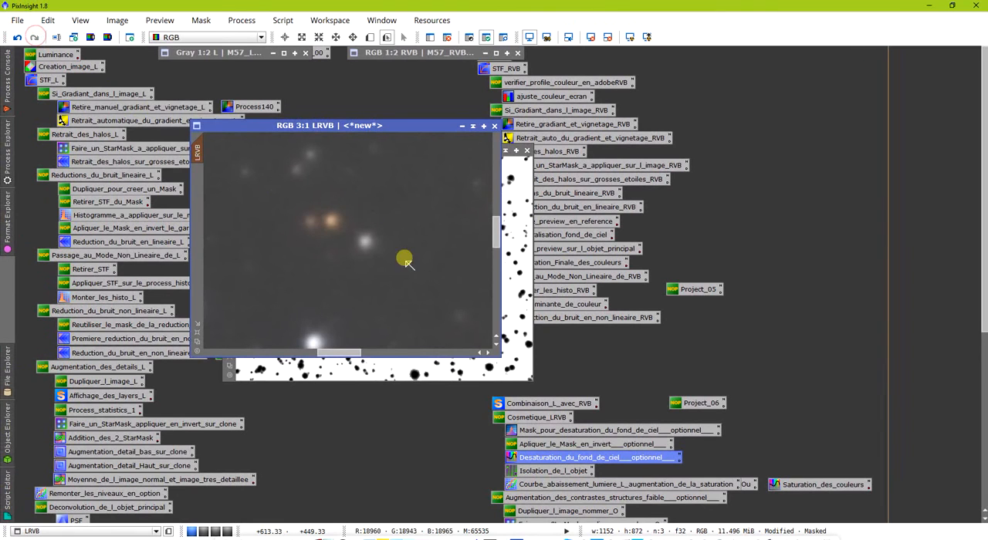
{"action": "scroll", "coordinate": [372, 225], "scroll_direction": "down", "scroll_amount": 1}
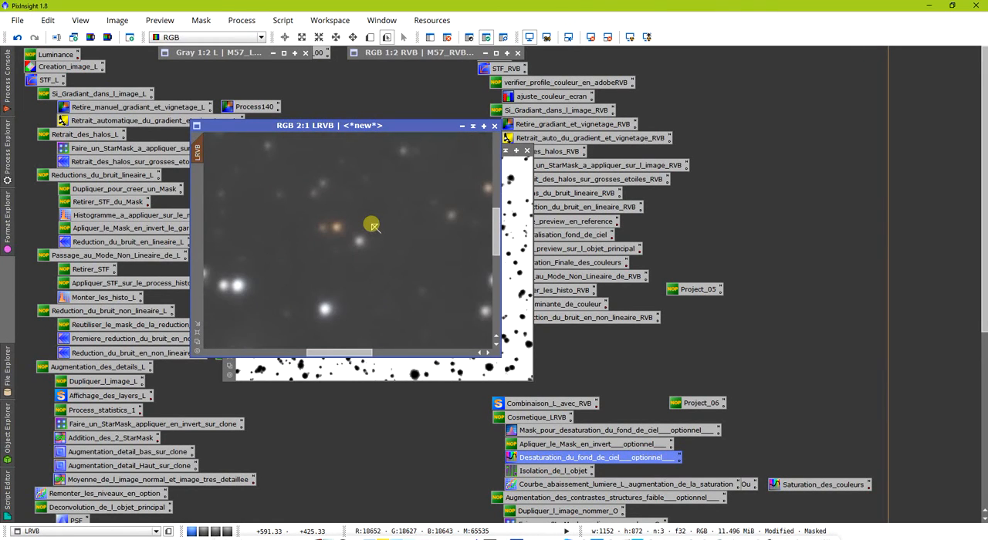
{"action": "scroll", "coordinate": [372, 225], "scroll_direction": "down", "scroll_amount": 2}
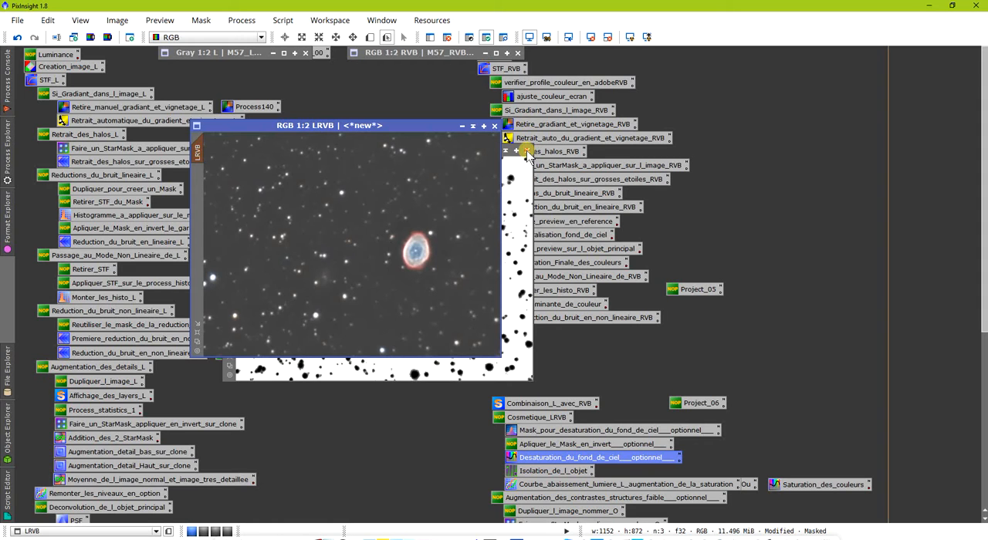
{"action": "left_click", "coordinate": [527, 152]}
{"action": "left_click", "coordinate": [471, 299]}
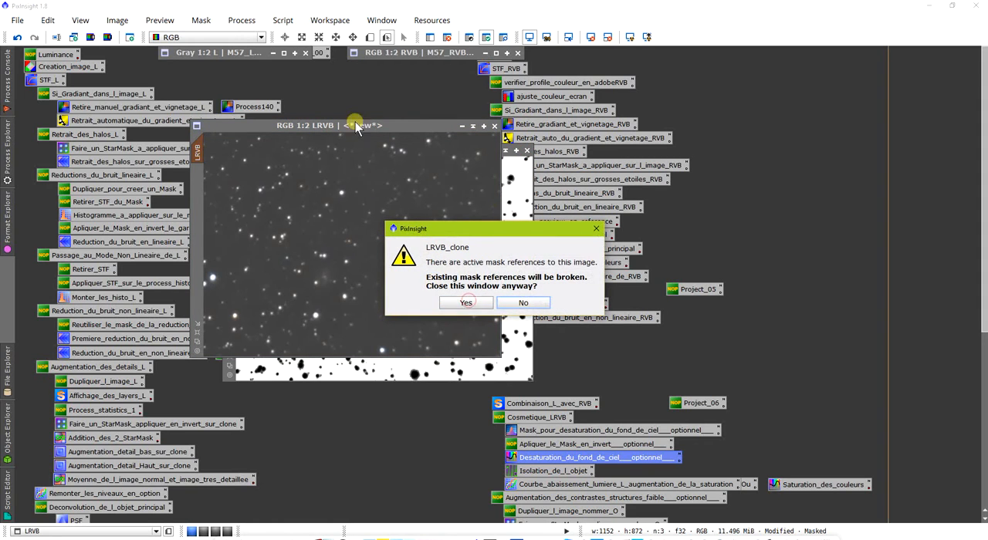
- Confirm closing the LRVB clone, and open the saved Isolation_de_l_objet RangeSelection process with a live preview of the LRVB image
{"action": "left_click", "coordinate": [472, 303]}
{"action": "left_click_drag", "start_coordinate": [353, 136], "coordinate": [362, 136]}
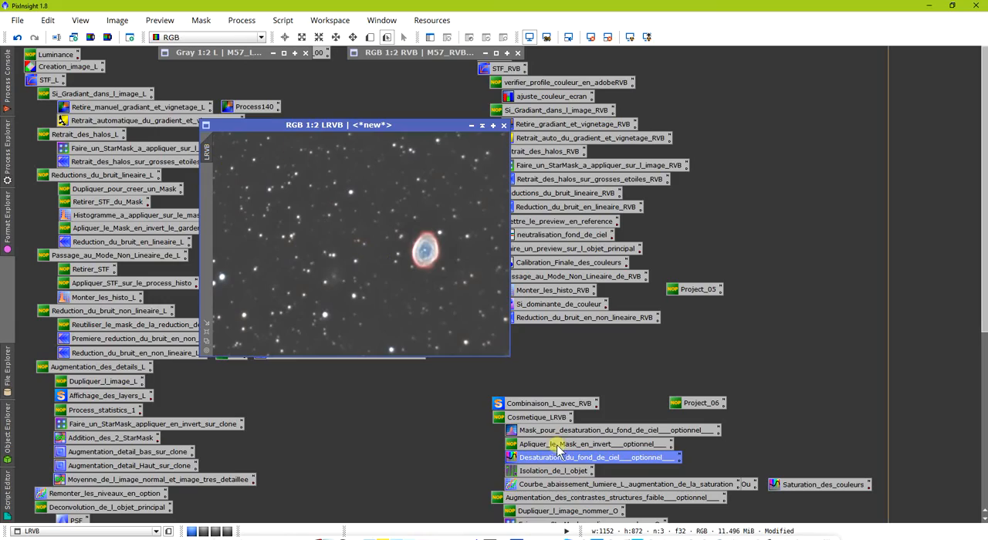
{"action": "left_click", "coordinate": [524, 473]}
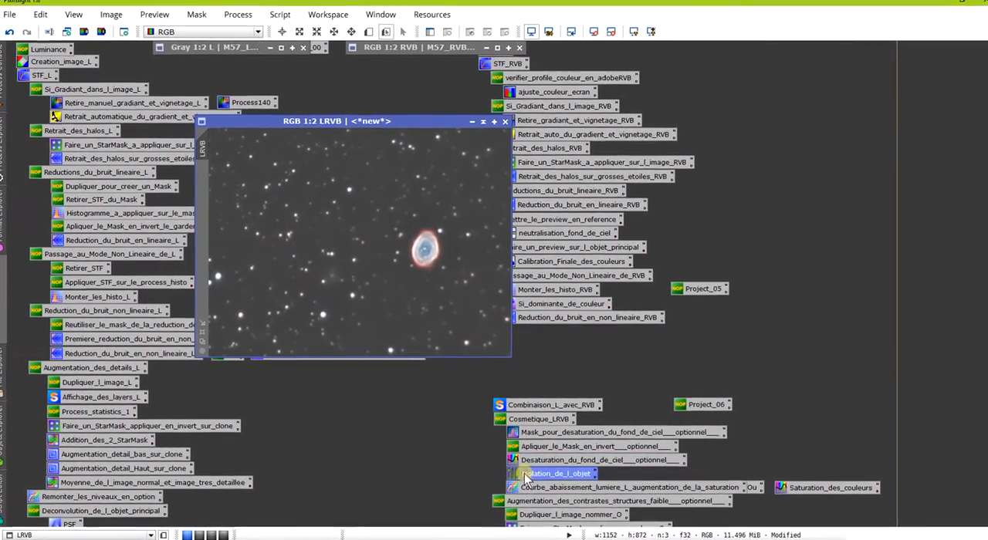
{"action": "double_click", "coordinate": [524, 473]}
{"action": "left_click_drag", "start_coordinate": [695, 476], "coordinate": [687, 202]}
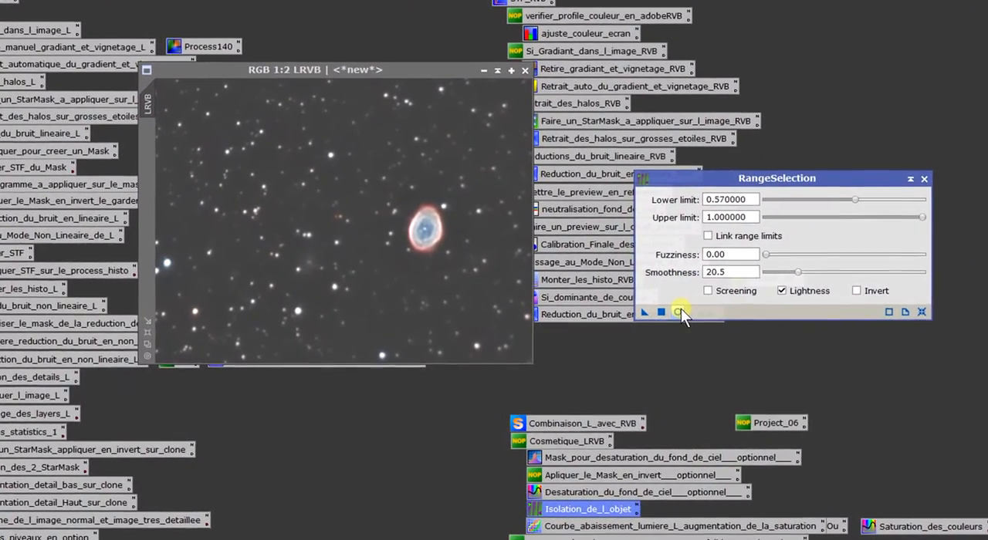
{"action": "left_click", "coordinate": [660, 313]}
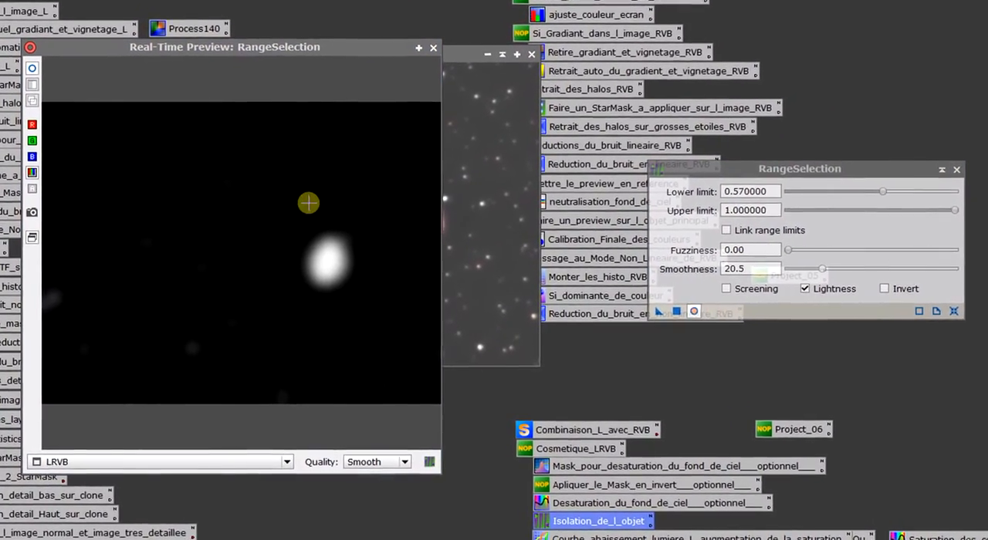
- Set the RangeSelection lower limit to 0.36 and the smoothness to 27.0 to isolate the nebula
{"action": "left_click_drag", "start_coordinate": [890, 190], "coordinate": [857, 190]}
{"action": "left_click_drag", "start_coordinate": [831, 269], "coordinate": [783, 281]}
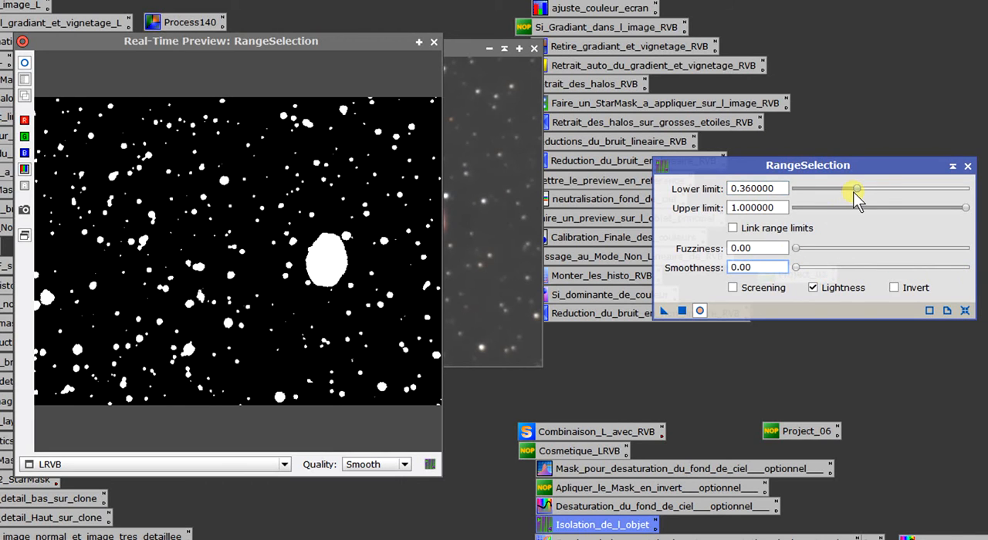
{"action": "left_click_drag", "start_coordinate": [853, 191], "coordinate": [855, 192]}
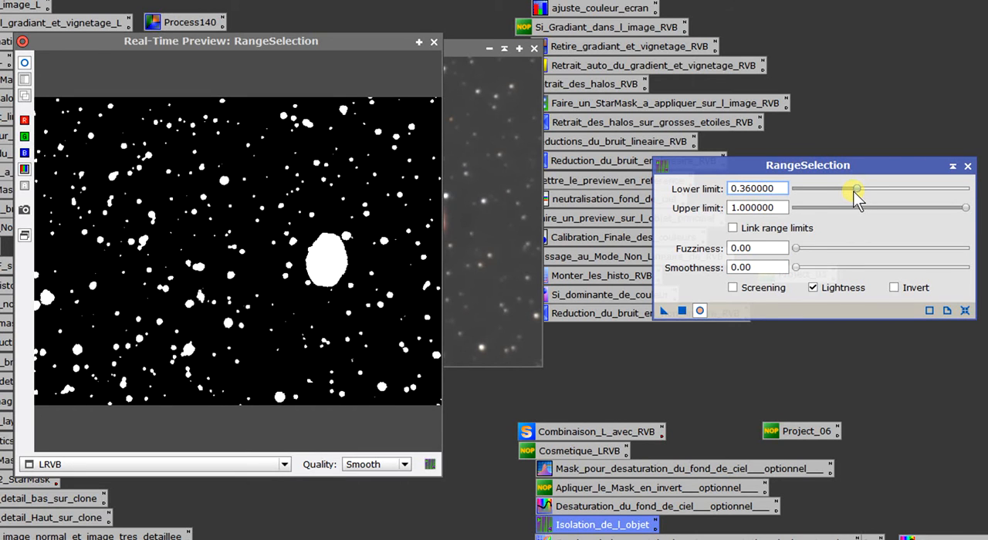
{"action": "left_click_drag", "start_coordinate": [792, 267], "coordinate": [844, 271]}
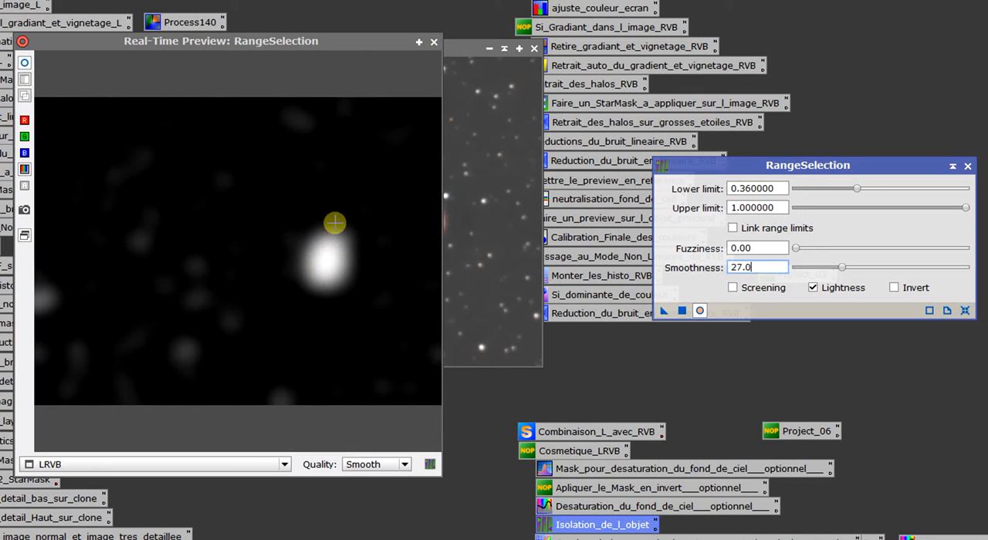
- Generate the range mask from the LRVB image and close the live preview and RangeSelection
{"action": "left_click", "coordinate": [433, 42]}
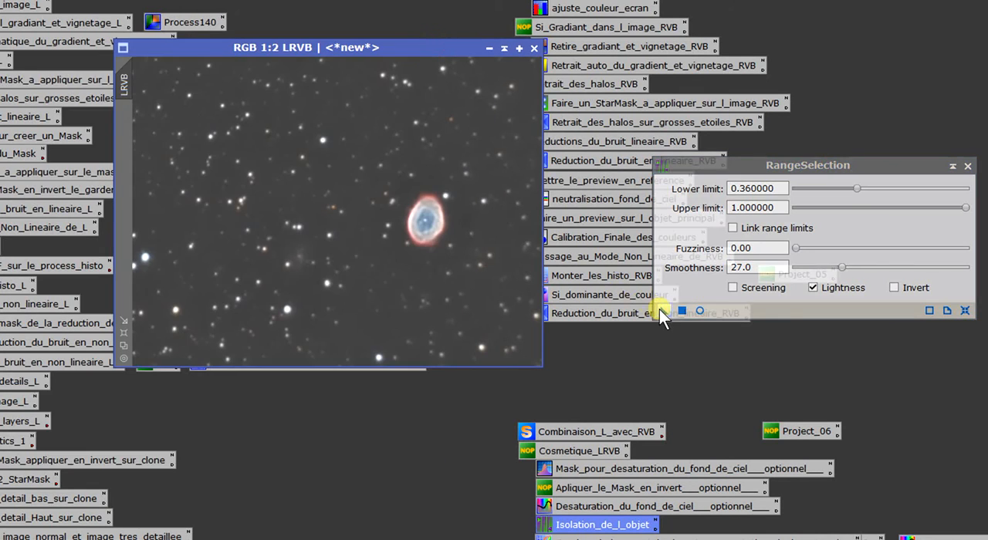
{"action": "left_click_drag", "start_coordinate": [660, 309], "coordinate": [216, 166]}
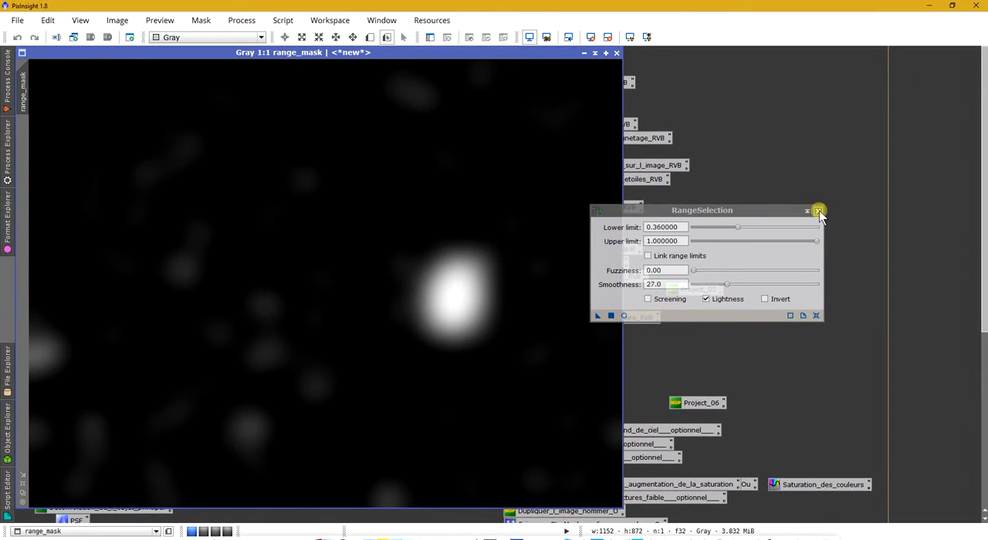
{"action": "left_click", "coordinate": [819, 211]}
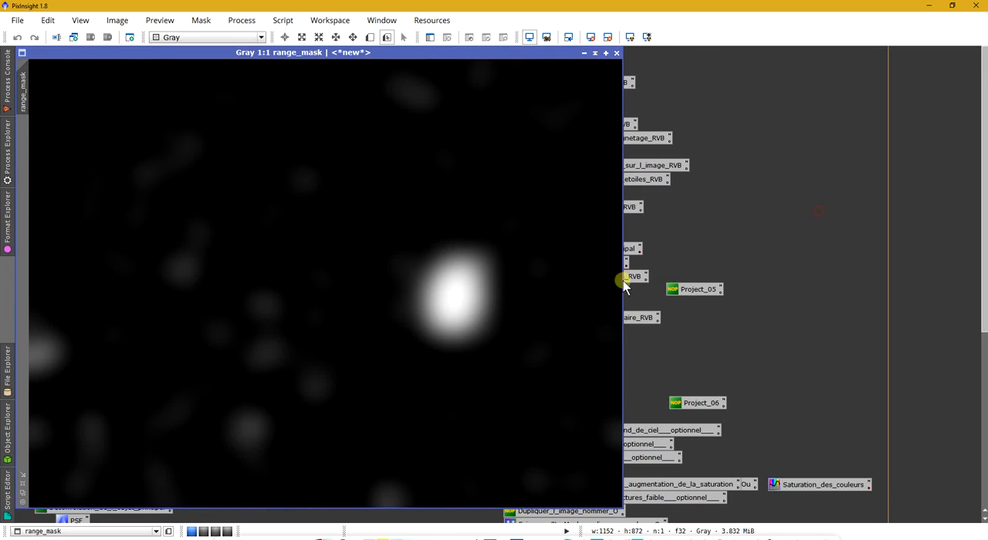
- Apply the reduced range_mask to the LRVB image as its mask, check its coverage around the nebula and hide the overlay
{"action": "left_click", "coordinate": [22, 493]}
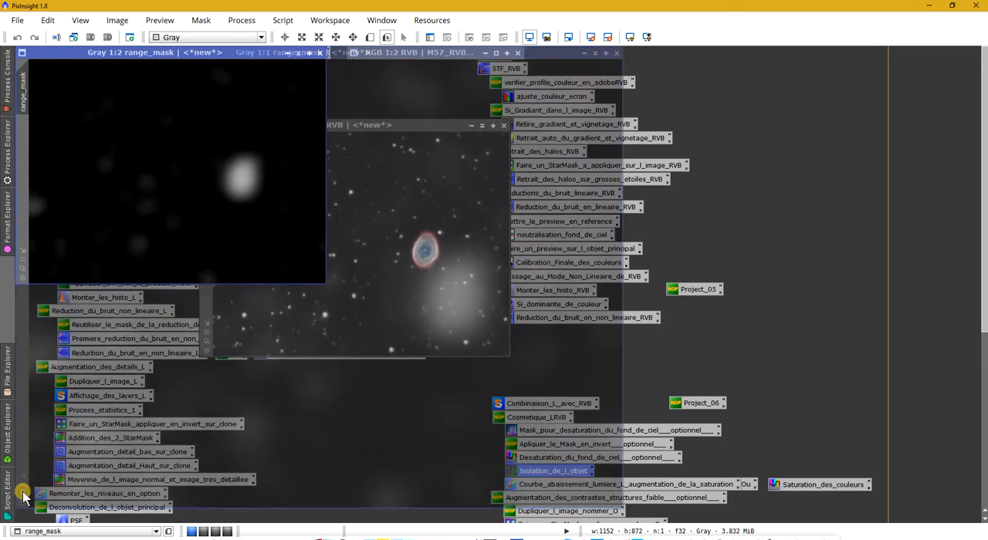
{"action": "left_click_drag", "start_coordinate": [130, 55], "coordinate": [333, 139]}
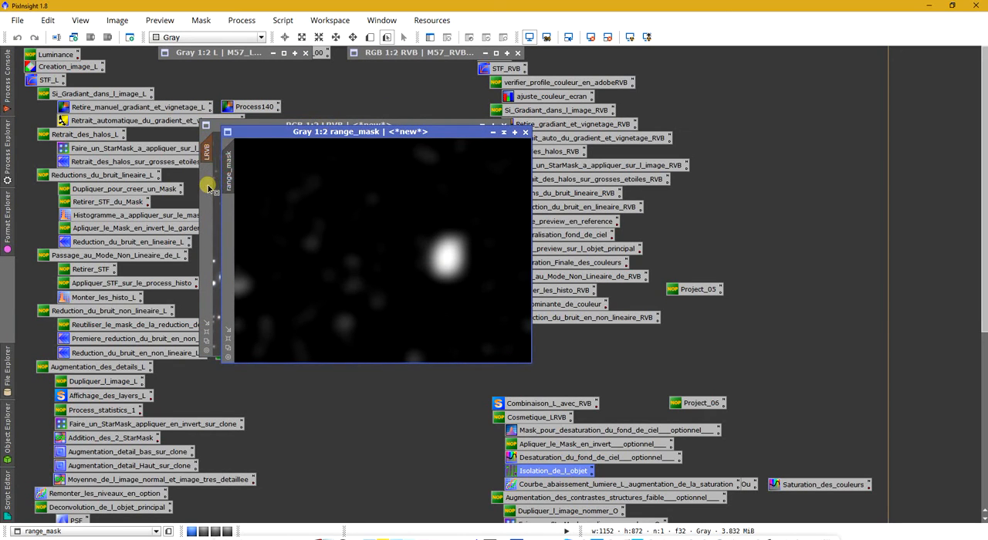
{"action": "left_click_drag", "start_coordinate": [211, 185], "coordinate": [211, 185]}
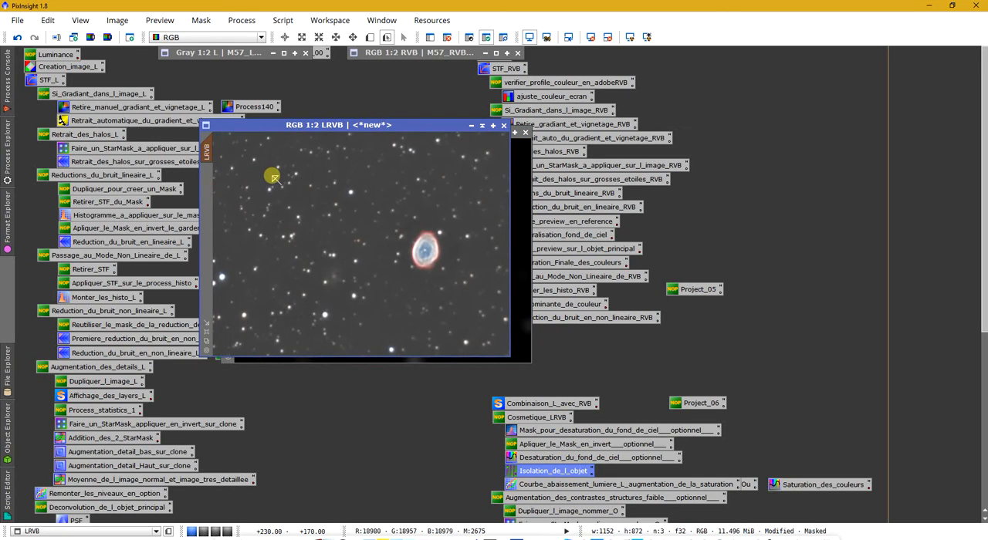
{"action": "key", "text": "ctrl+k"}
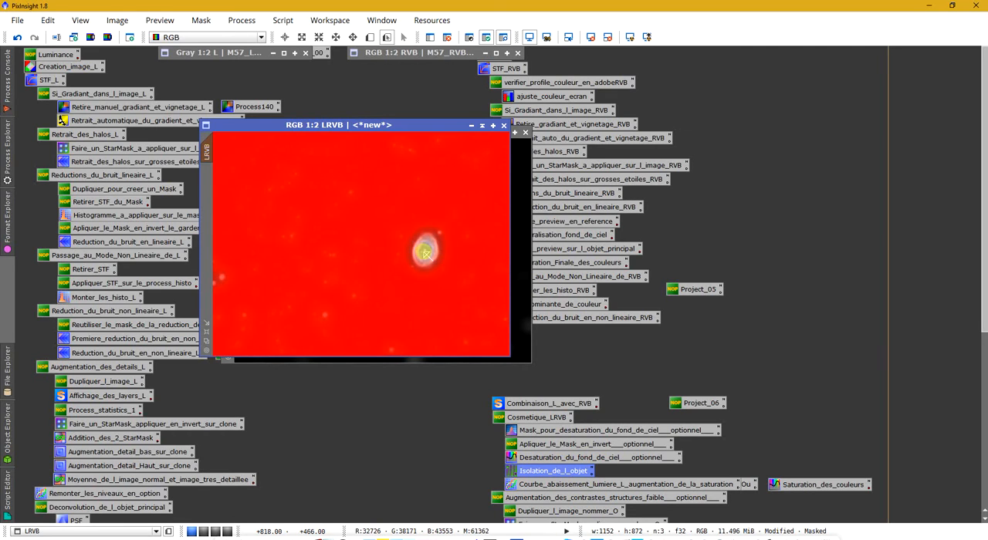
{"action": "key", "text": "ctrl+k"}
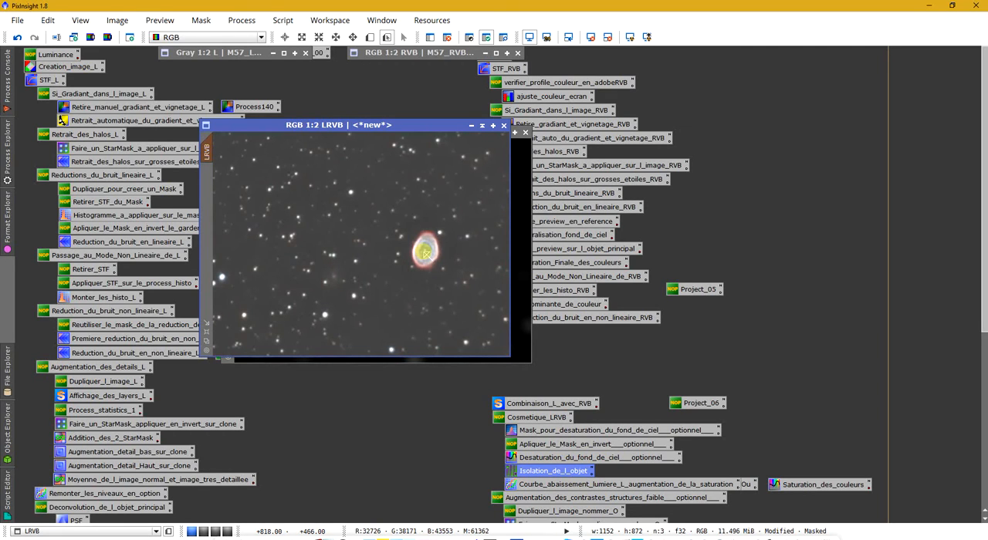
- Open the saved CurvesTransformation process, reset it, and preview it live on the LRVB image with the lightness (L) curve selected
{"action": "double_click", "coordinate": [623, 487]}
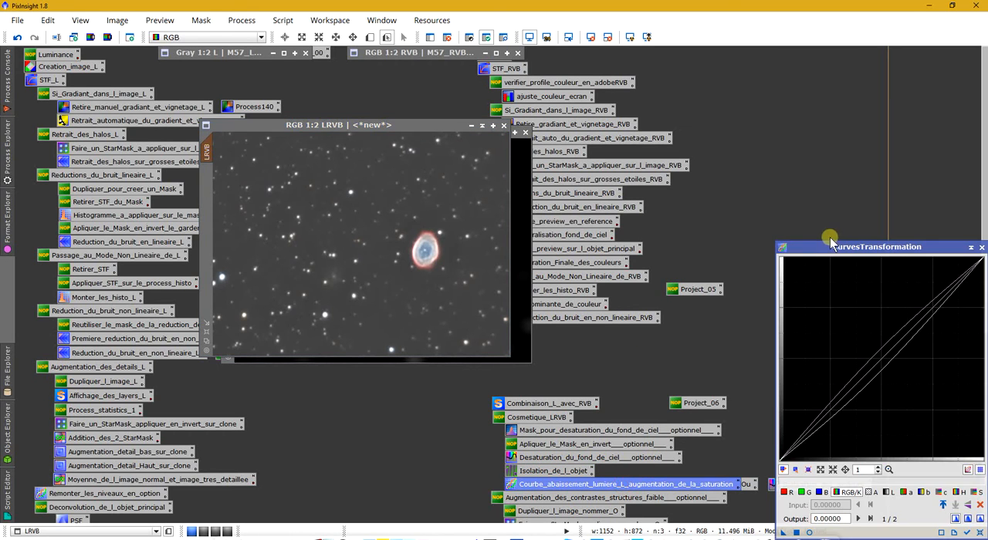
{"action": "left_click_drag", "start_coordinate": [832, 242], "coordinate": [721, 112]}
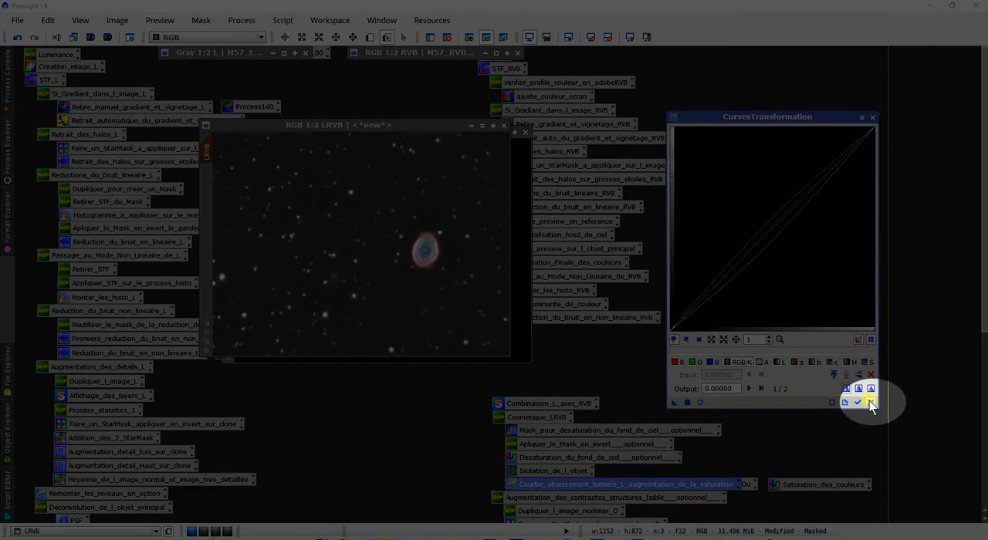
{"action": "left_click", "coordinate": [869, 401]}
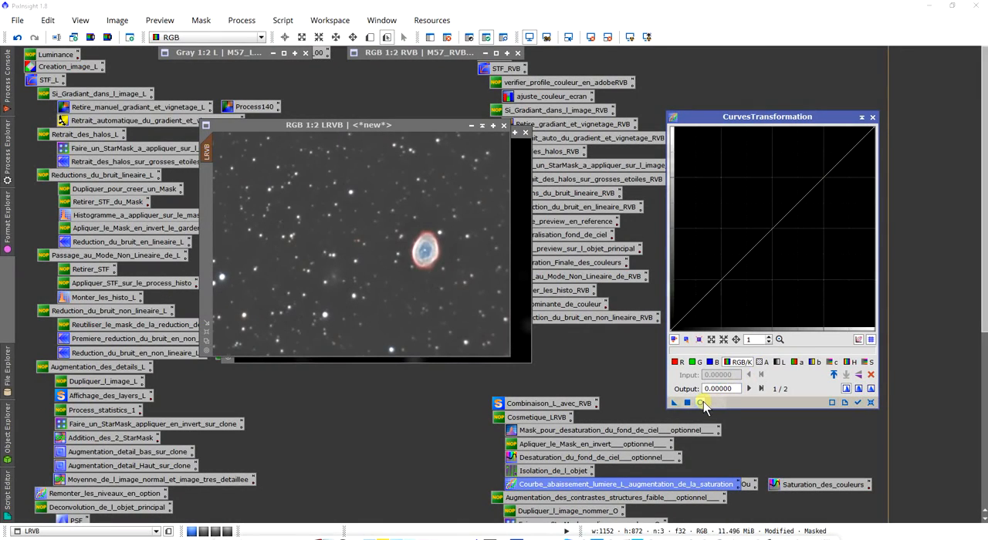
{"action": "left_click", "coordinate": [702, 403]}
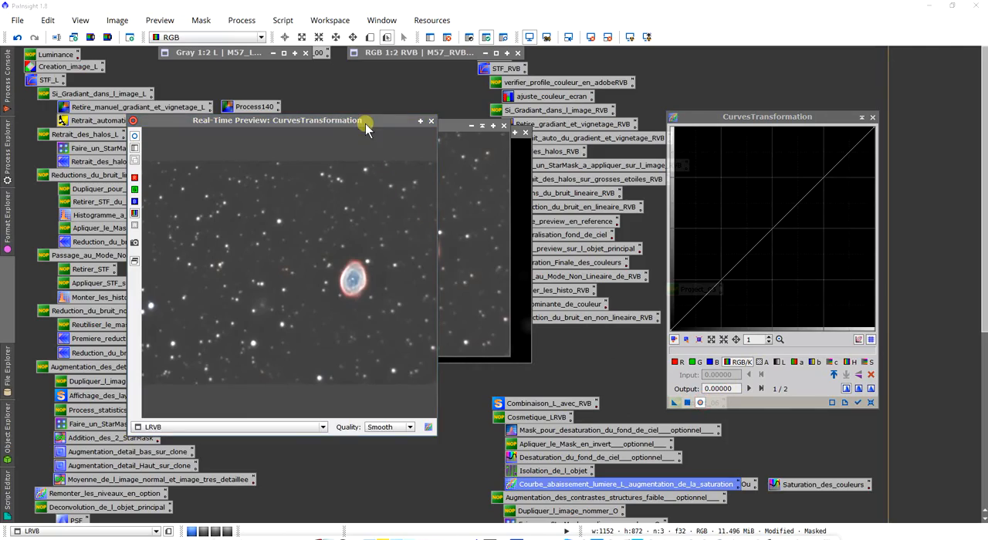
{"action": "left_click_drag", "start_coordinate": [365, 124], "coordinate": [349, 93]}
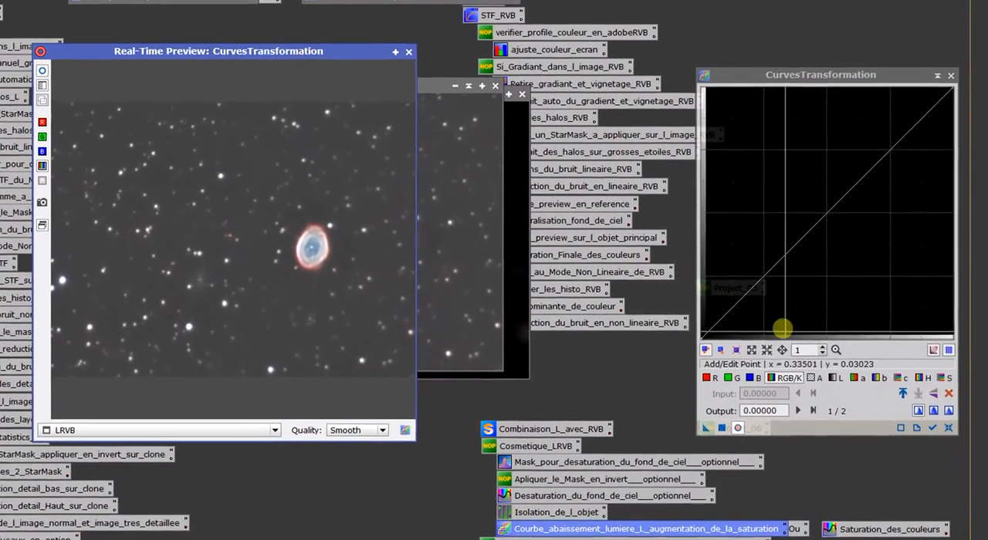
{"action": "left_click_drag", "start_coordinate": [746, 300], "coordinate": [762, 287]}
{"action": "left_click", "coordinate": [843, 381]}
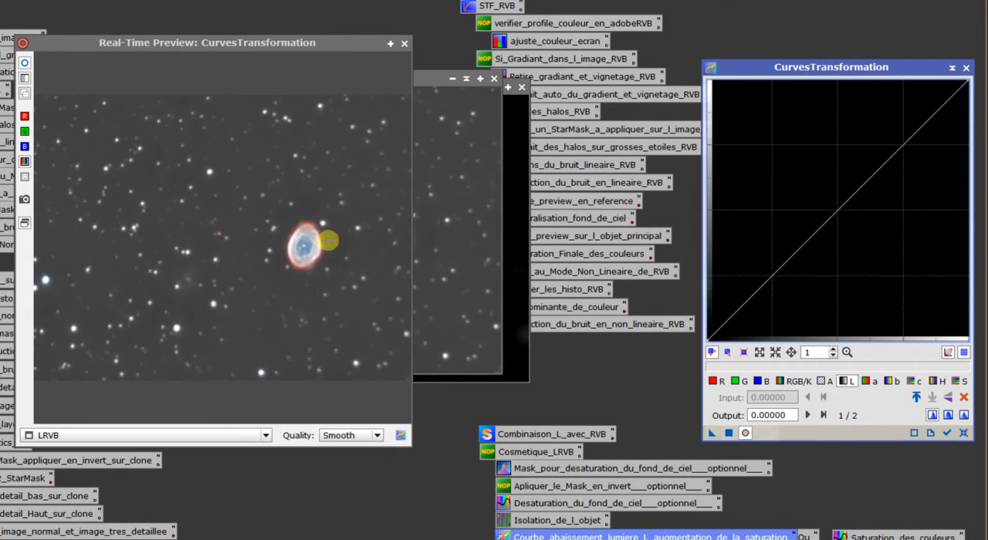
- Try lowering the lightness curve with a point at about 0.758 input and 0.723 output, and remove the trial points
{"action": "left_click_drag", "start_coordinate": [775, 275], "coordinate": [783, 274]}
{"action": "right_click", "coordinate": [782, 274]}
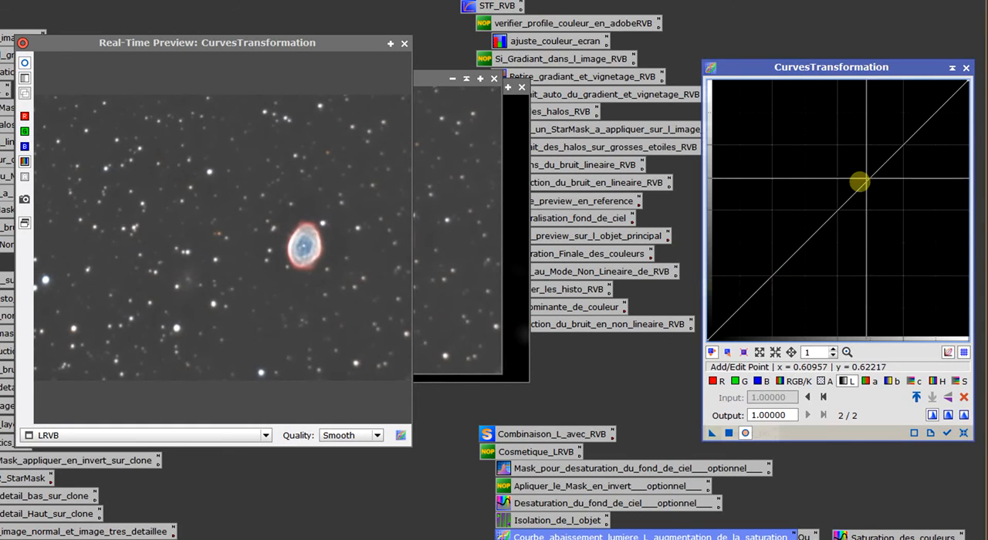
{"action": "left_click", "coordinate": [905, 152]}
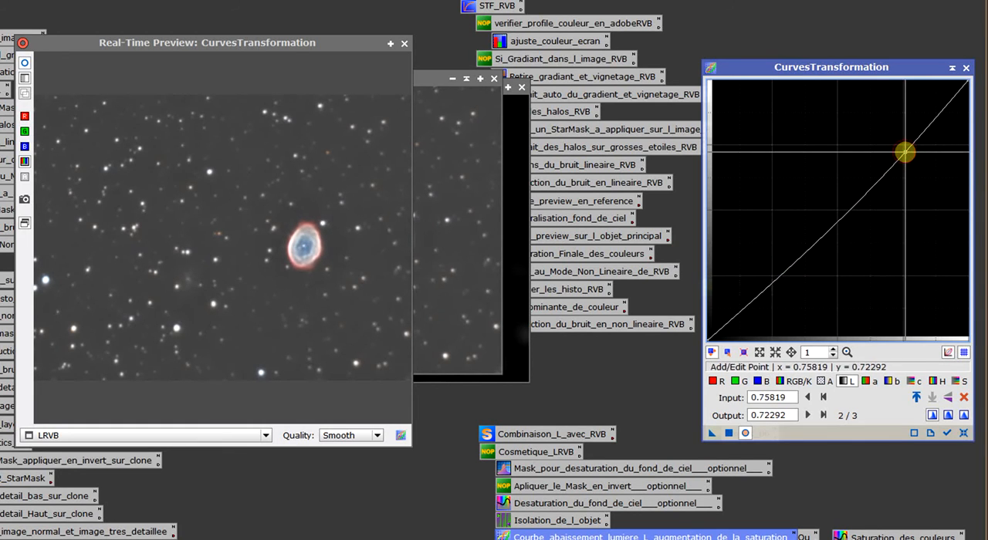
{"action": "right_click", "coordinate": [906, 152]}
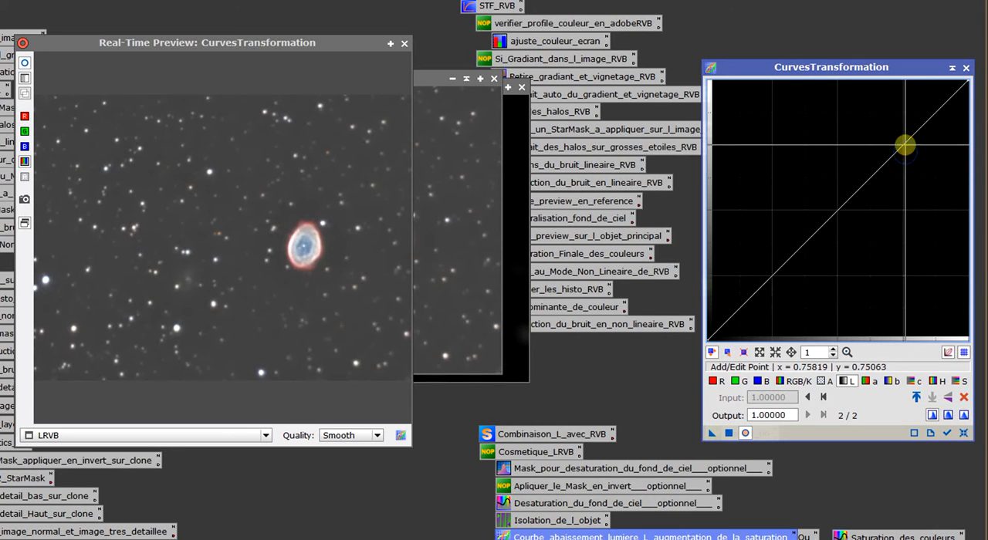
{"action": "left_click_drag", "start_coordinate": [328, 254], "coordinate": [316, 246]}
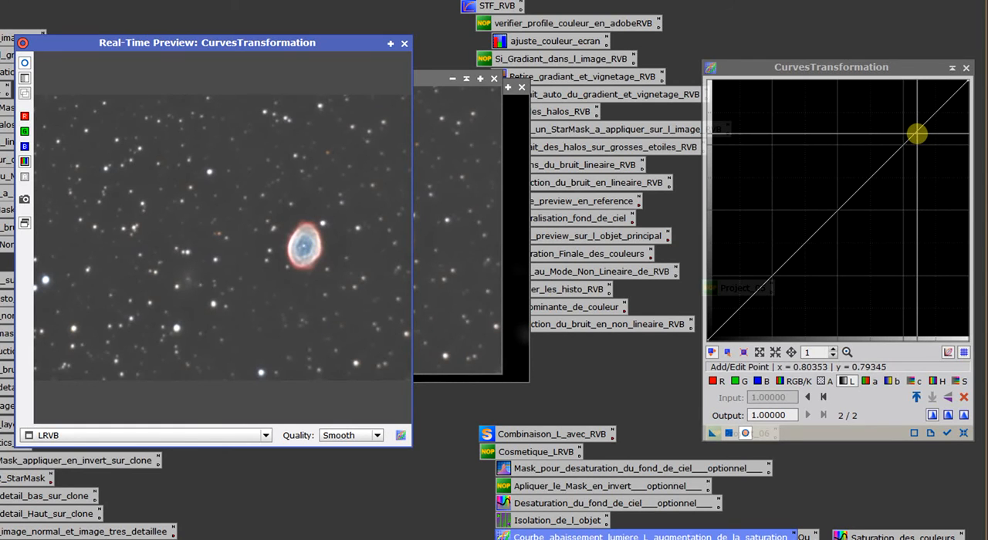
- Slightly lower the lightness curve's highlights with two neighbouring points, one at 0.77834 input and 0.76574 output, using linear interpolation
{"action": "left_click", "coordinate": [917, 134]}
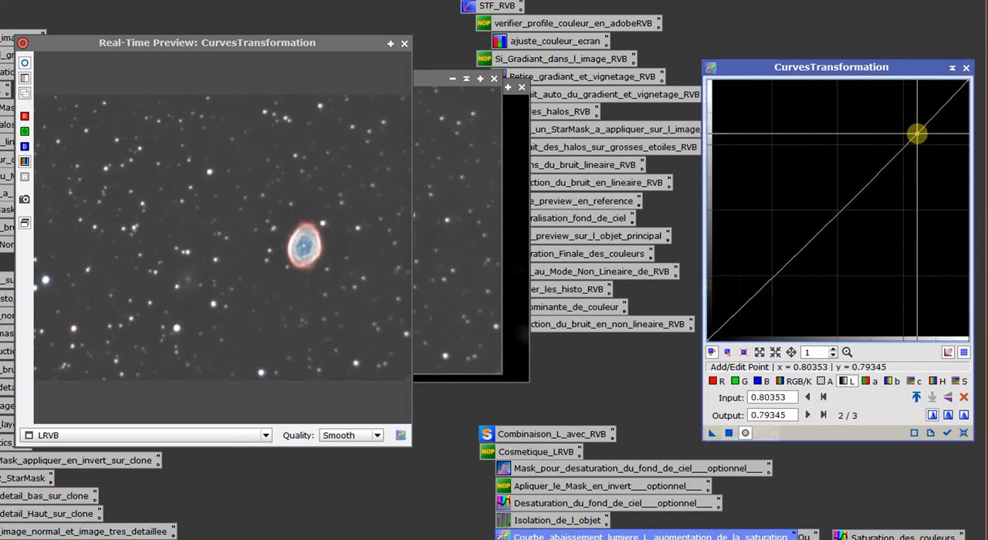
{"action": "left_click_drag", "start_coordinate": [906, 143], "coordinate": [920, 135]}
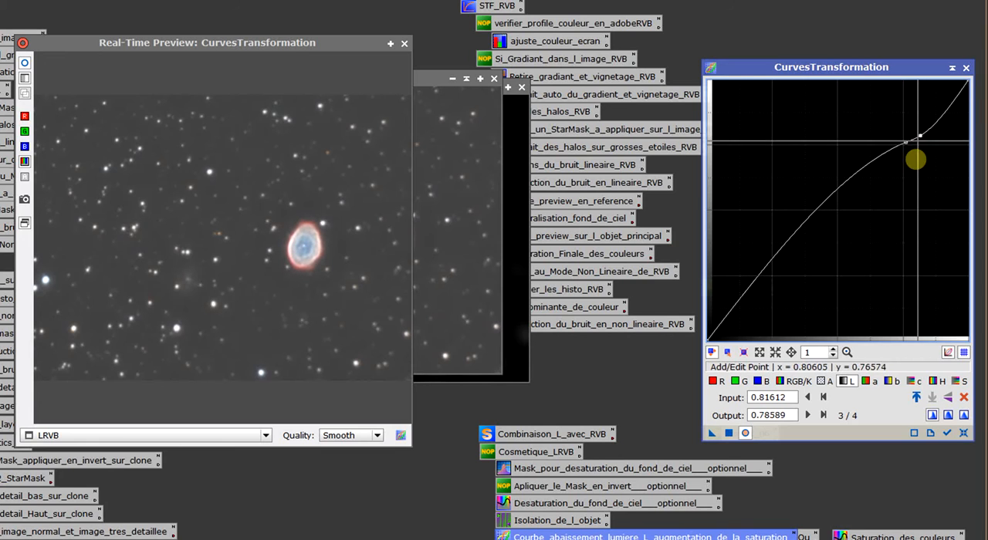
{"action": "left_click", "coordinate": [964, 415]}
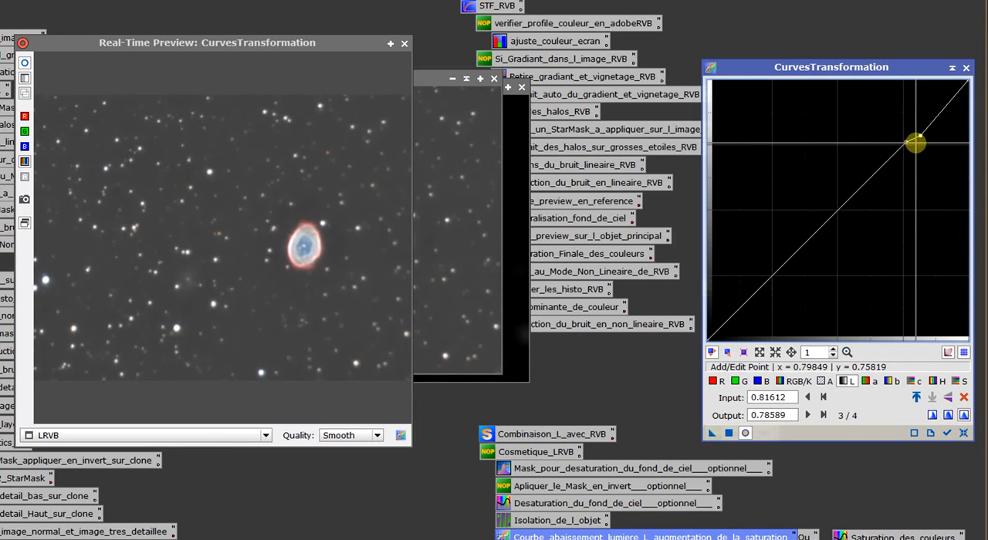
{"action": "mouse_move", "coordinate": [922, 139]}
{"action": "left_mouse_down"}
{"action": "mouse_move", "coordinate": [930, 141]}
{"action": "mouse_move", "coordinate": [905, 90]}
{"action": "mouse_move", "coordinate": [933, 159]}
{"action": "mouse_move", "coordinate": [924, 132]}
{"action": "mouse_move", "coordinate": [902, 145]}
{"action": "mouse_move", "coordinate": [925, 134]}
{"action": "mouse_move", "coordinate": [933, 143]}
{"action": "mouse_move", "coordinate": [912, 122]}
{"action": "mouse_move", "coordinate": [925, 132]}
{"action": "mouse_move", "coordinate": [913, 157]}
{"action": "mouse_move", "coordinate": [911, 140]}
{"action": "left_mouse_up"}
{"action": "left_click", "coordinate": [906, 142]}
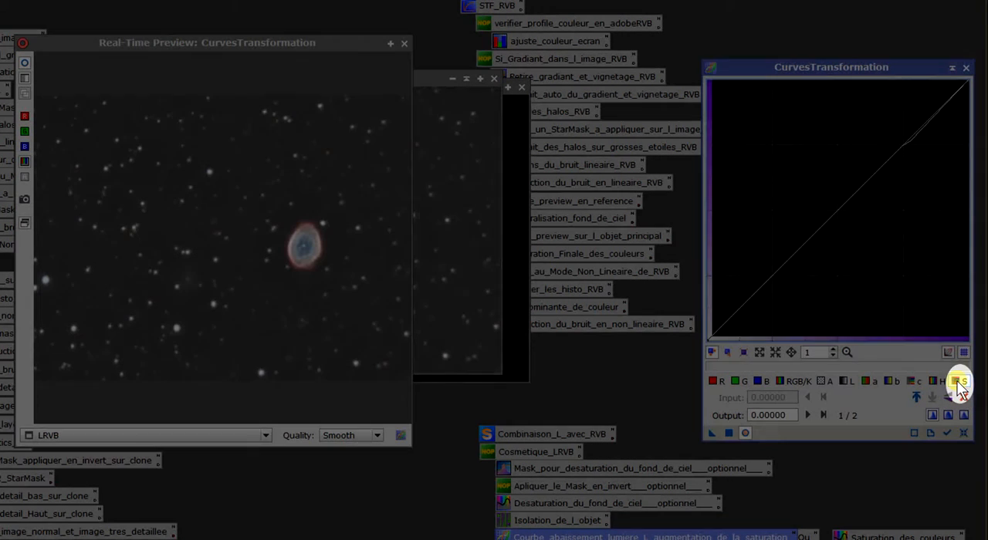
- Raise the saturation curve with a single point at 0.12846 input and 0.25189 output, and compare the preview with the original before closing it
{"action": "left_click", "coordinate": [957, 382]}
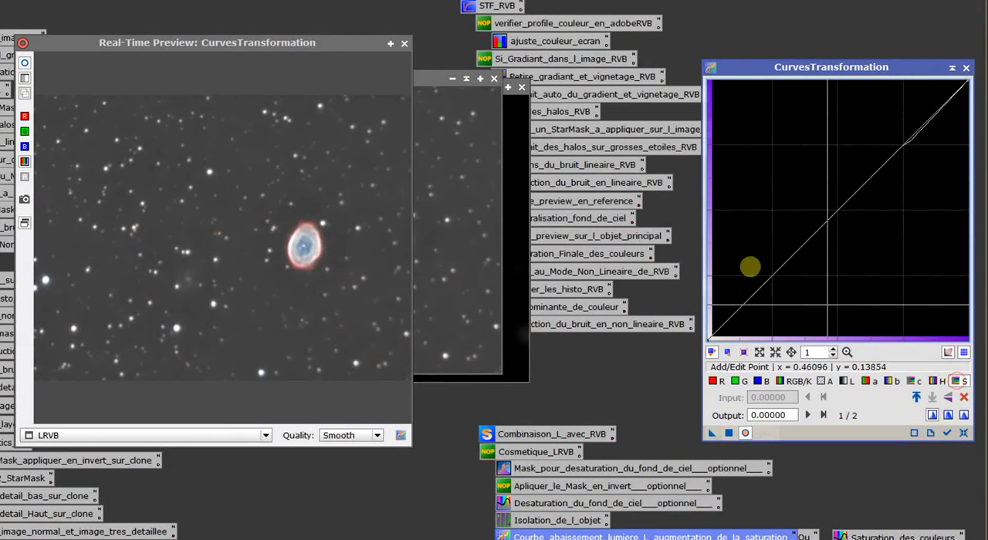
{"action": "left_click", "coordinate": [796, 225]}
{"action": "left_click_drag", "start_coordinate": [797, 225], "coordinate": [764, 247]}
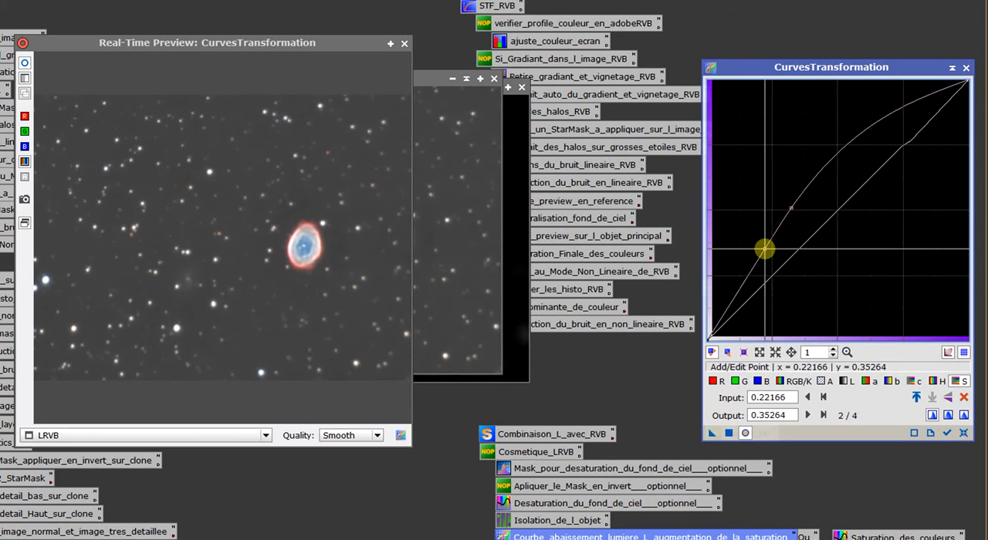
{"action": "right_click", "coordinate": [790, 209]}
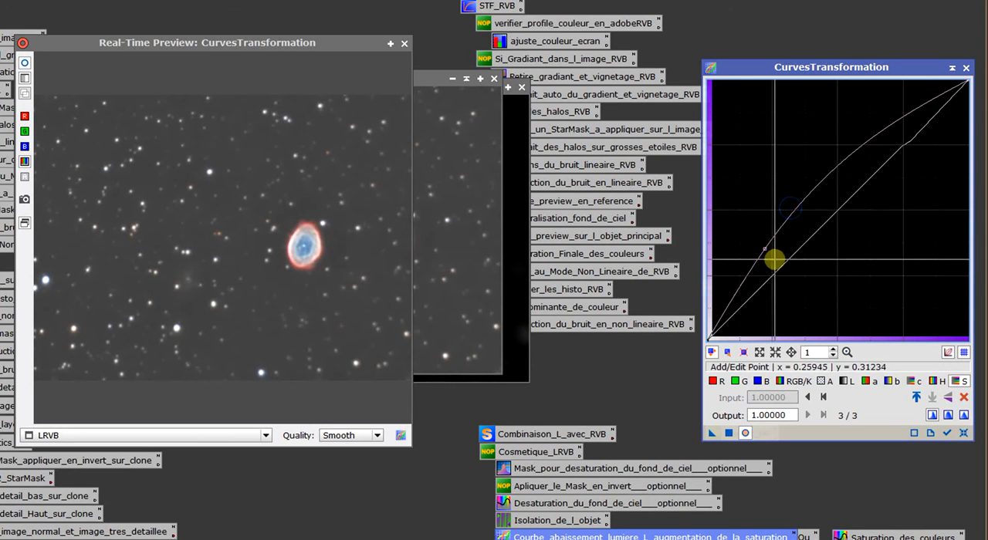
{"action": "left_click_drag", "start_coordinate": [764, 249], "coordinate": [740, 274]}
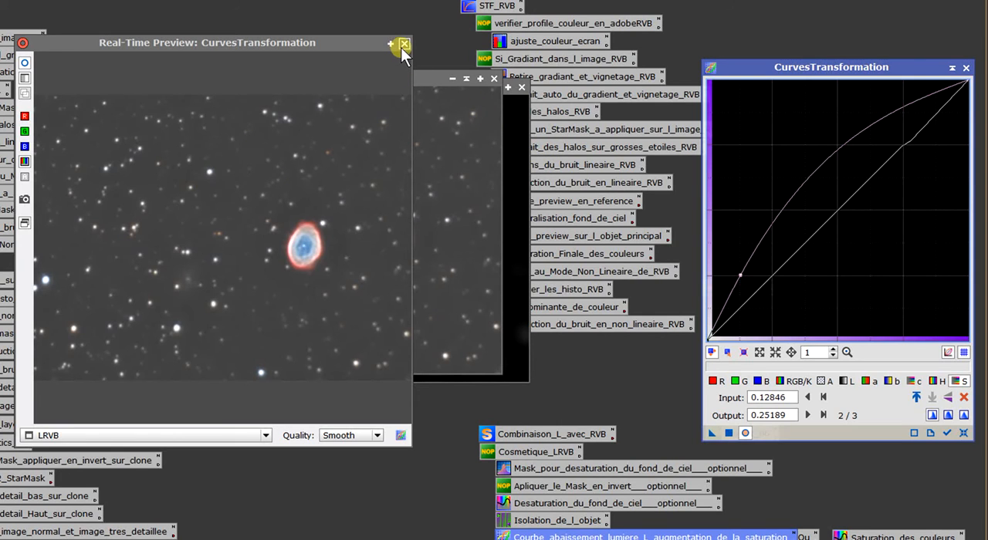
{"action": "left_click", "coordinate": [23, 65]}
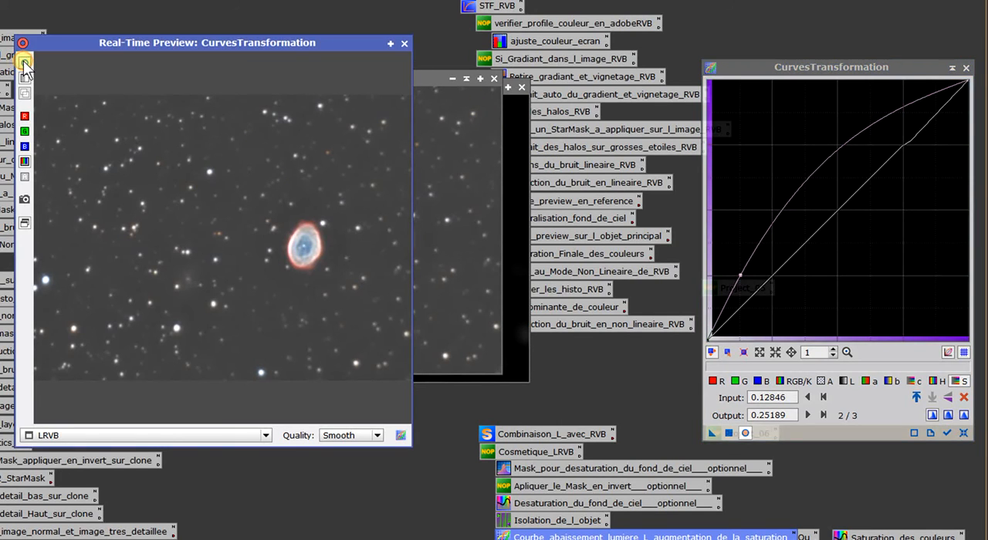
{"action": "left_click", "coordinate": [403, 43]}
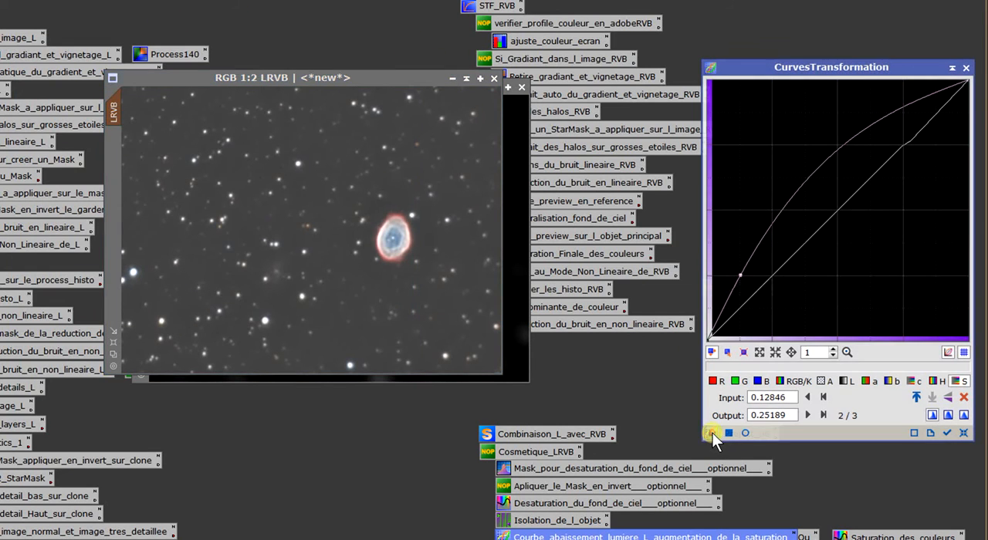
- Apply the lightness and saturation curves to the LRVB image and close CurvesTransformation
{"action": "left_click_drag", "start_coordinate": [713, 433], "coordinate": [228, 189]}
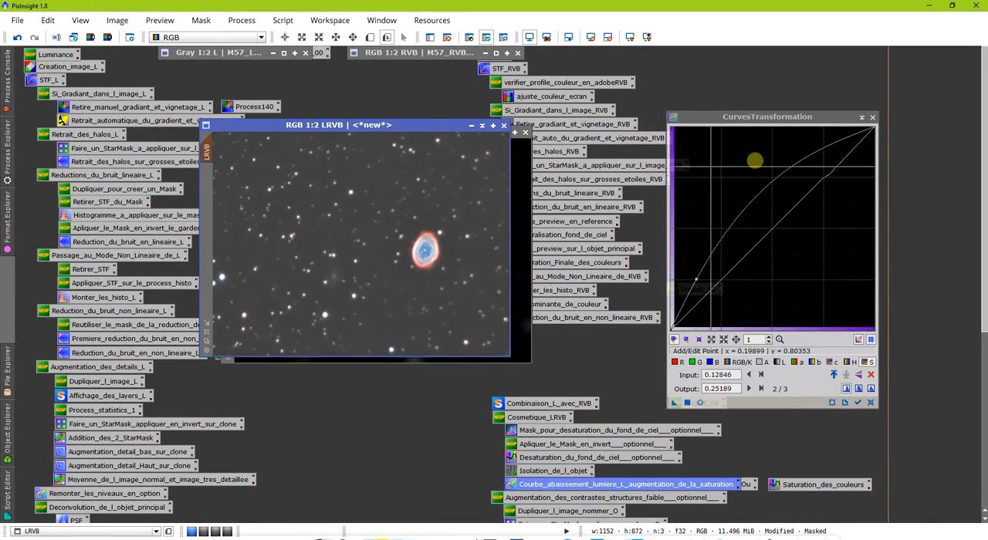
{"action": "left_click", "coordinate": [871, 117]}
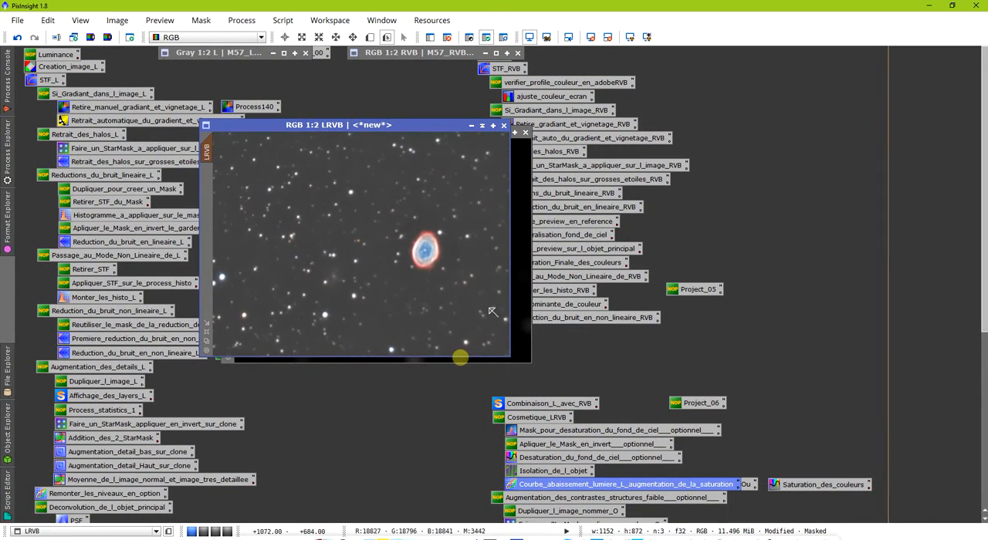
- View the saved Saturation_des_couleurs process, close it, and inspect the nebula in the LRVB image at 1:1
{"action": "double_click", "coordinate": [782, 488]}
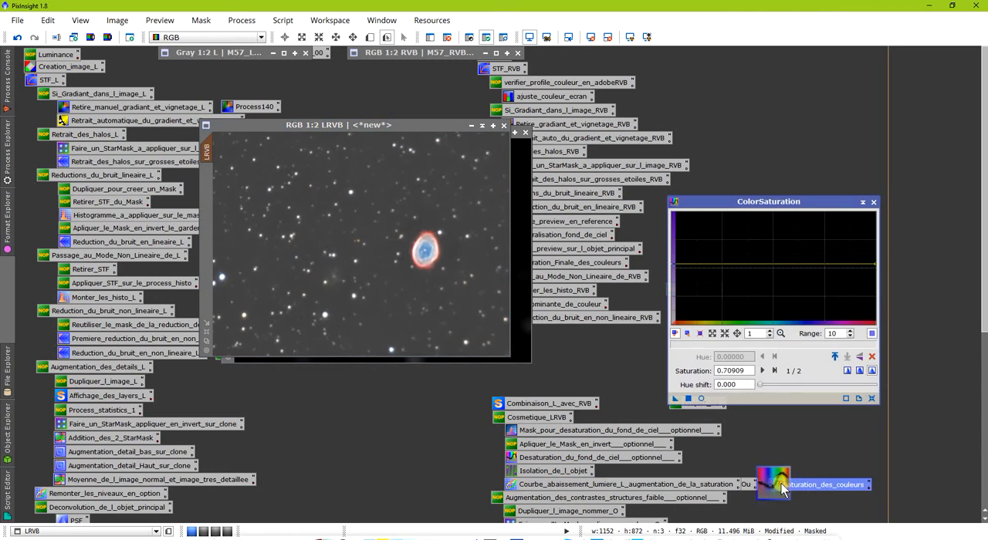
{"action": "left_click", "coordinate": [873, 203]}
{"action": "scroll", "coordinate": [346, 291], "scroll_direction": "up", "scroll_amount": 1}
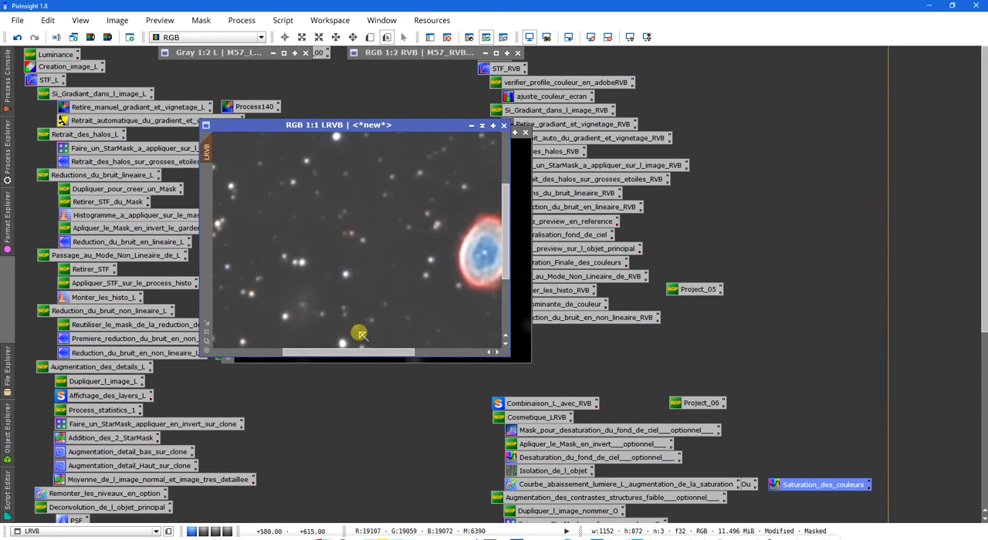
{"action": "left_click_drag", "start_coordinate": [360, 348], "coordinate": [394, 348]}
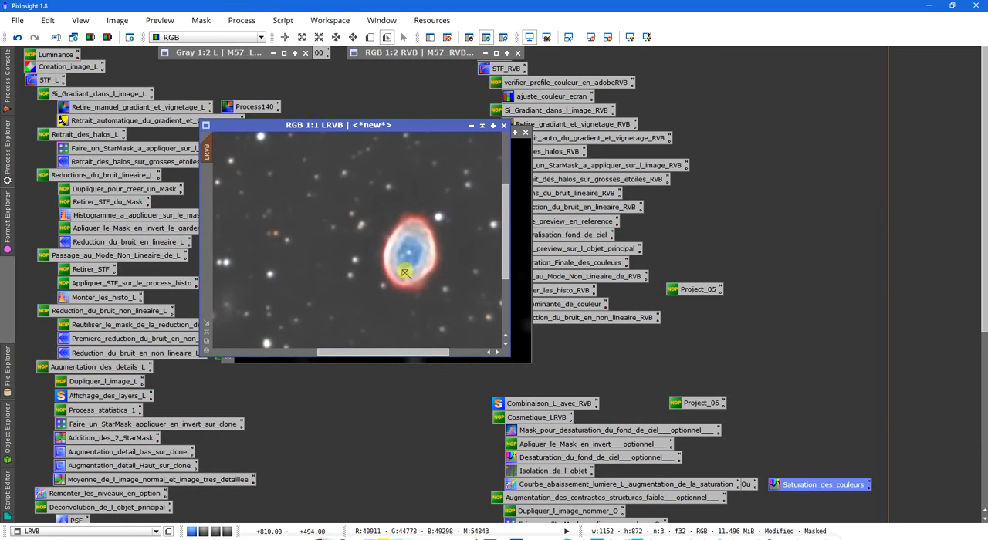
{"action": "scroll", "coordinate": [400, 272], "scroll_direction": "down", "scroll_amount": 1}
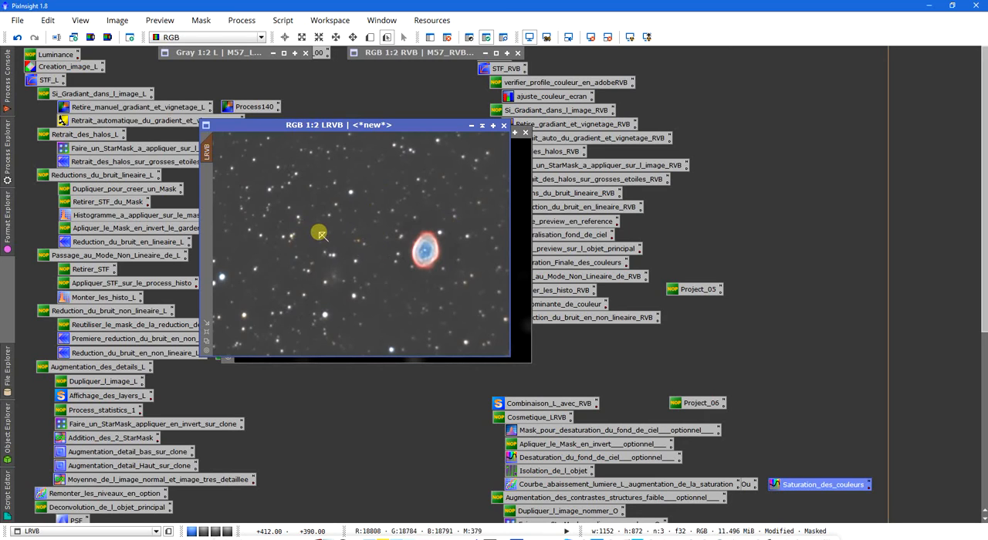
- Open HistogramTransformation for the LRVB view and try a shadows value of 0.13 in a real-time preview
{"action": "left_click", "coordinate": [243, 21]}
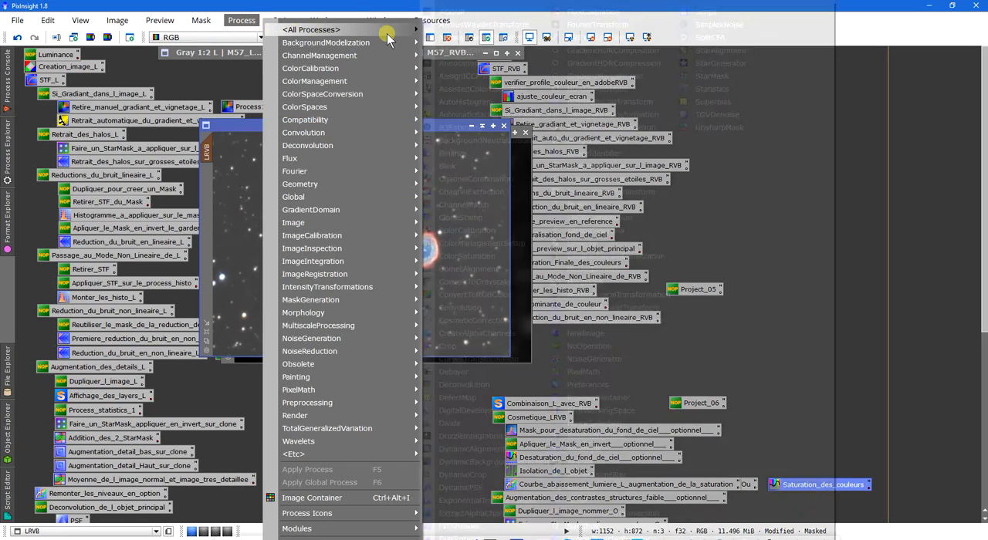
{"action": "mouse_move", "coordinate": [386, 31]}
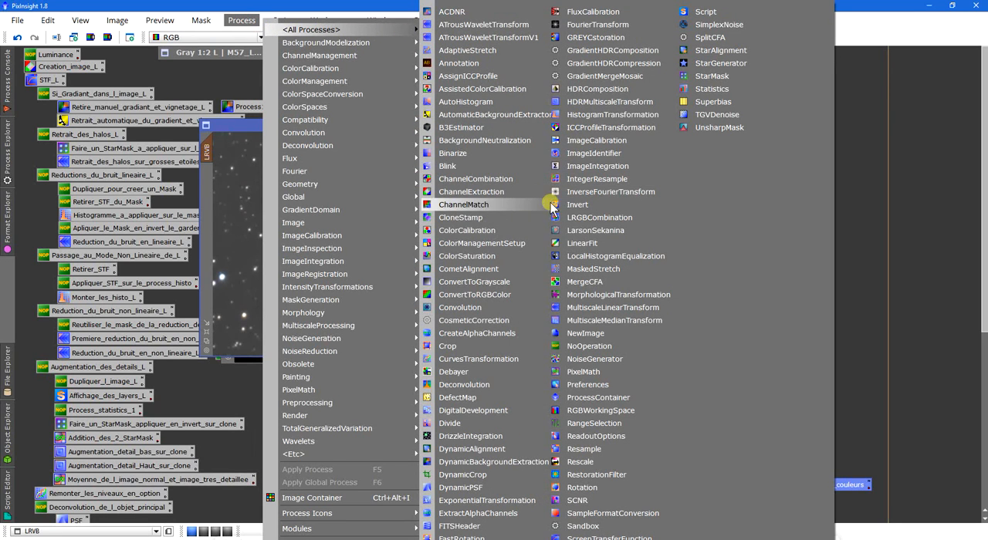
{"action": "left_click", "coordinate": [594, 118]}
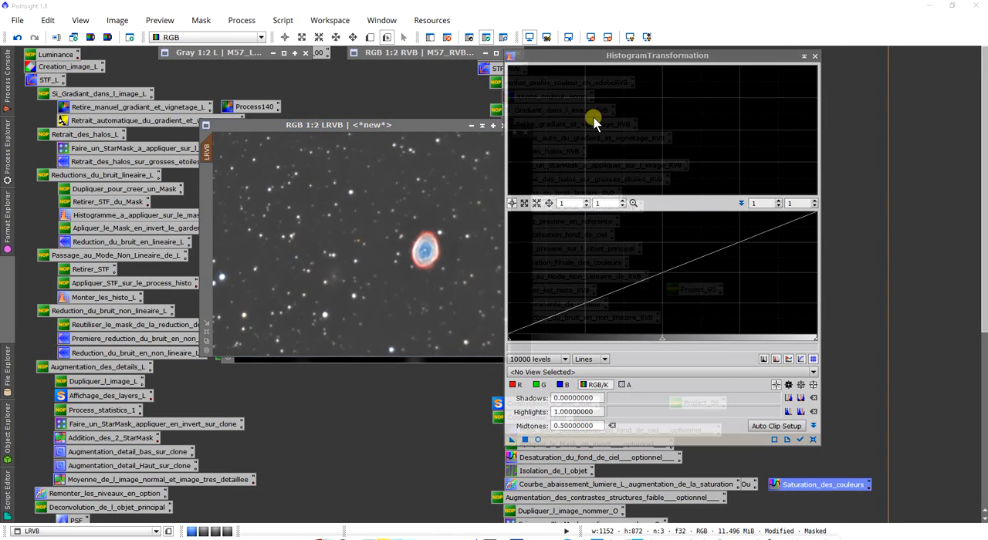
{"action": "left_click_drag", "start_coordinate": [626, 62], "coordinate": [686, 86]}
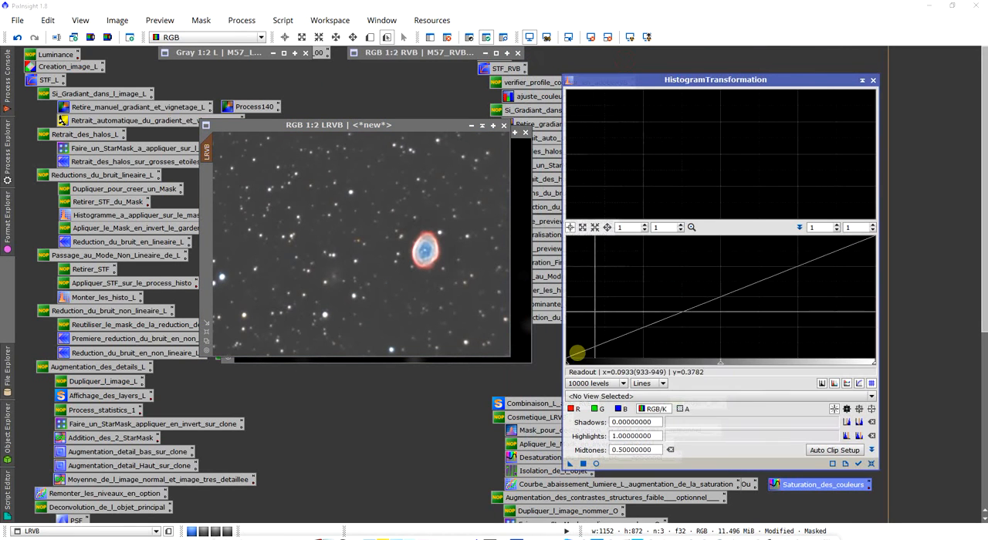
{"action": "left_click", "coordinate": [587, 396]}
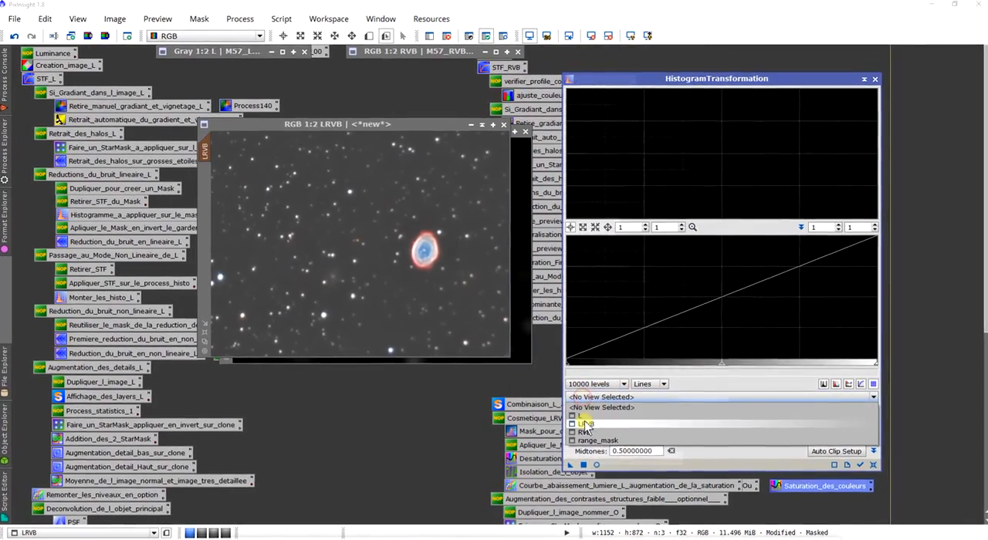
{"action": "left_click", "coordinate": [586, 424]}
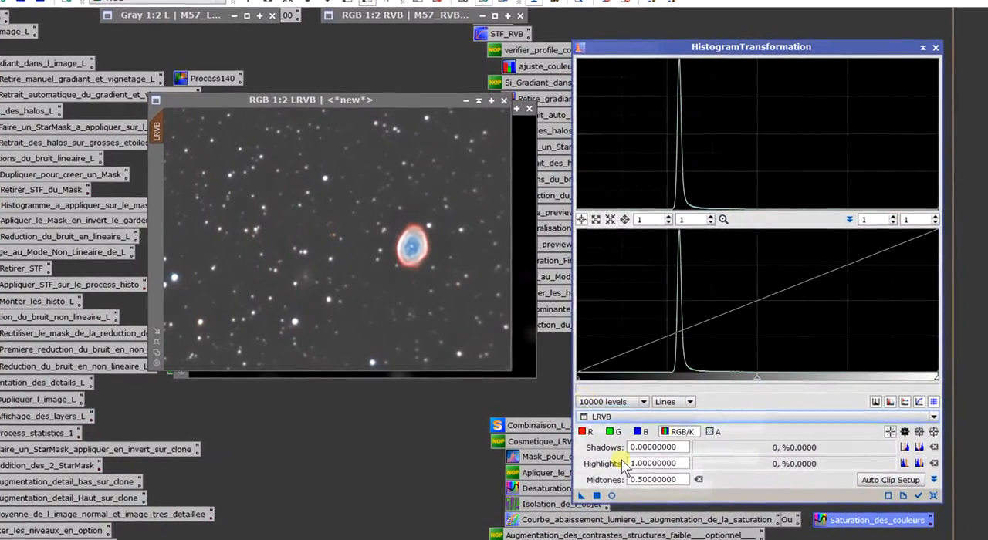
{"action": "left_click", "coordinate": [615, 499]}
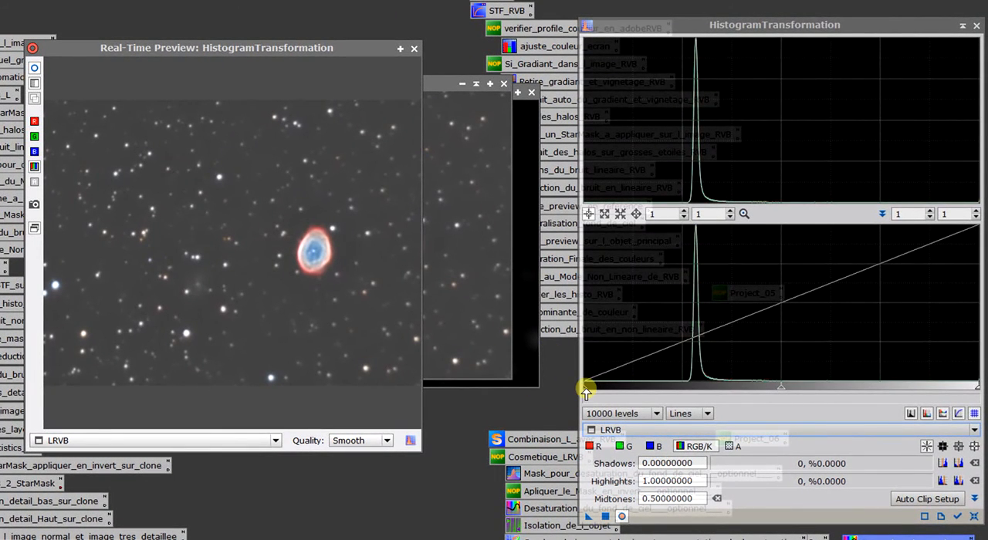
{"action": "left_click_drag", "start_coordinate": [587, 386], "coordinate": [635, 387]}
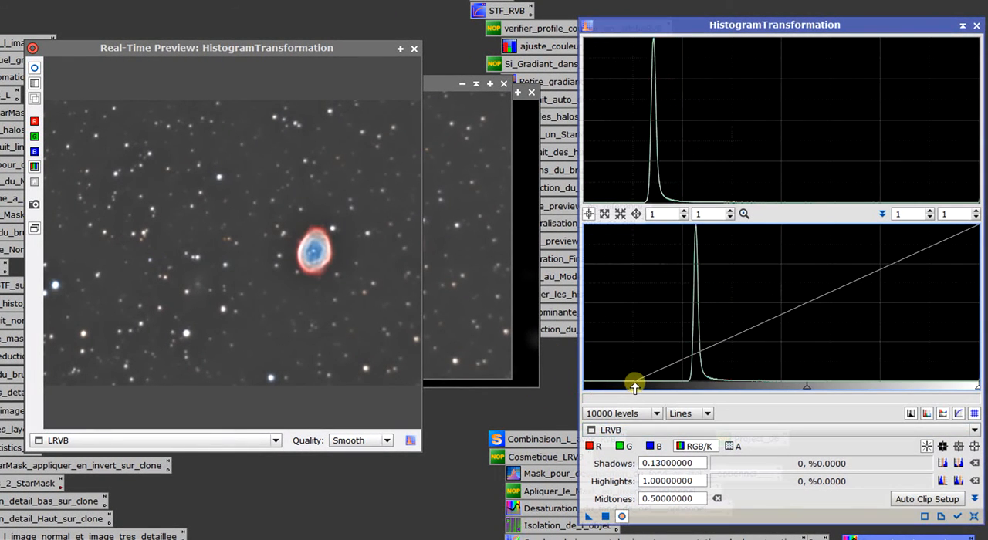
{"action": "left_click", "coordinate": [415, 48]}
- Invert the mask on the LRVB image, display it to check the protected areas, and hide it again
{"action": "right_click", "coordinate": [261, 149]}
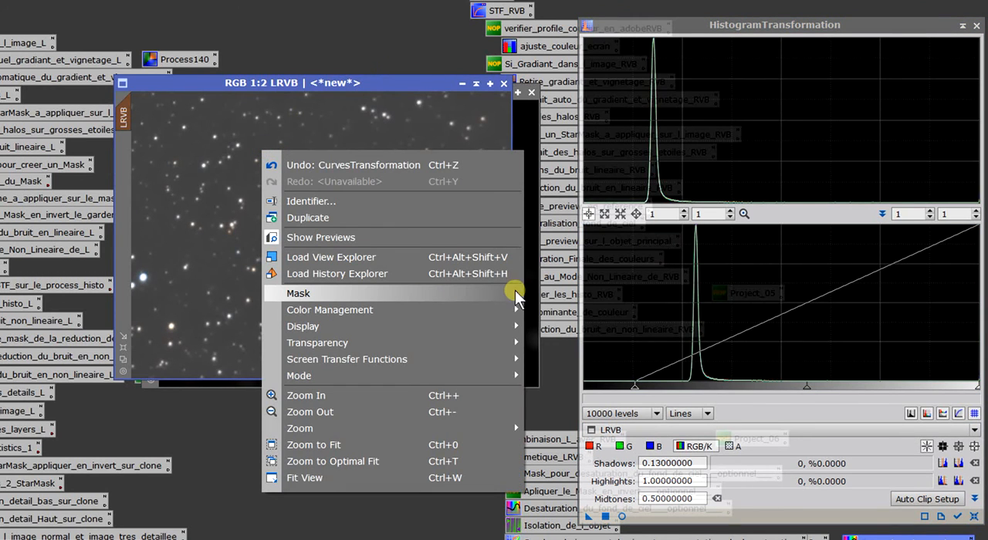
{"action": "mouse_move", "coordinate": [456, 293]}
{"action": "left_click", "coordinate": [550, 338]}
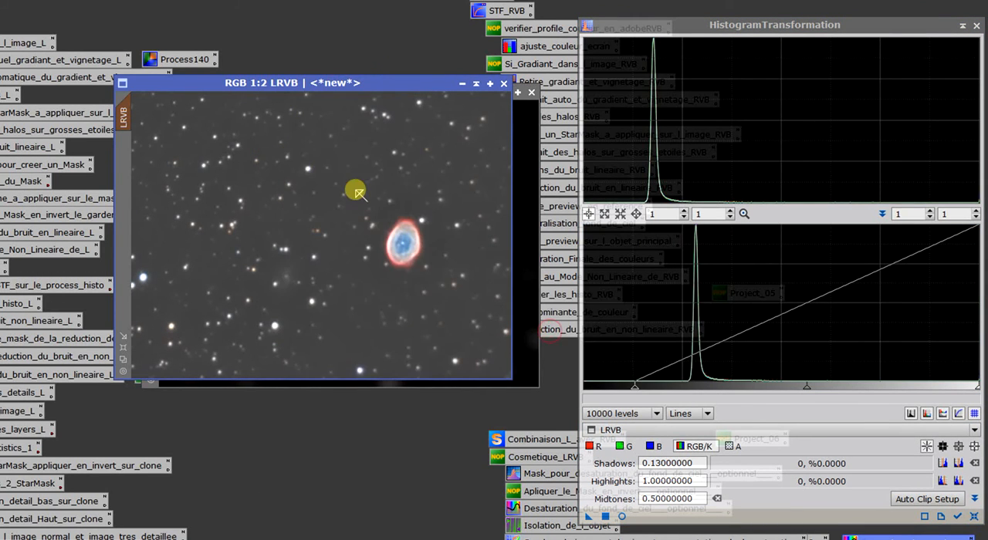
{"action": "right_click", "coordinate": [254, 154]}
{"action": "mouse_move", "coordinate": [484, 301]}
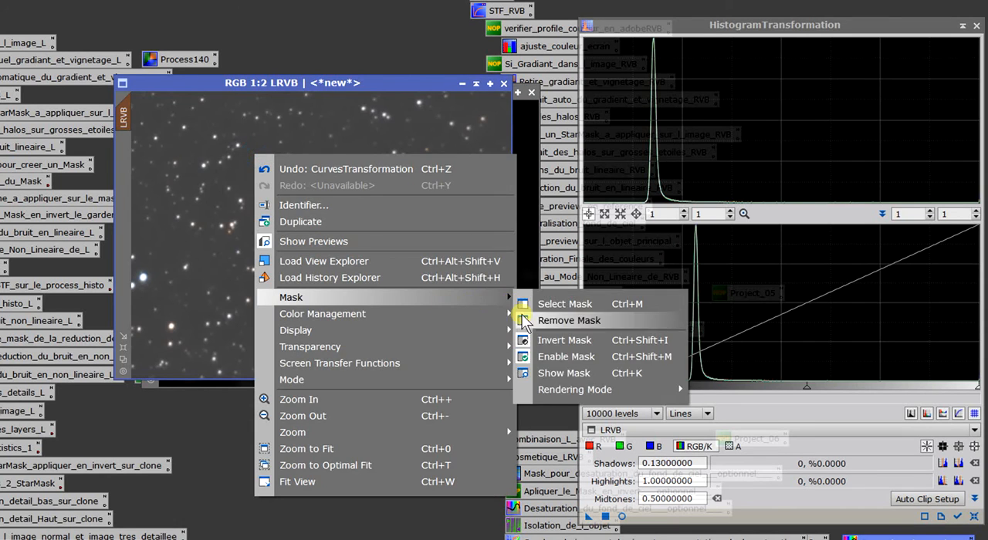
{"action": "left_click", "coordinate": [554, 376]}
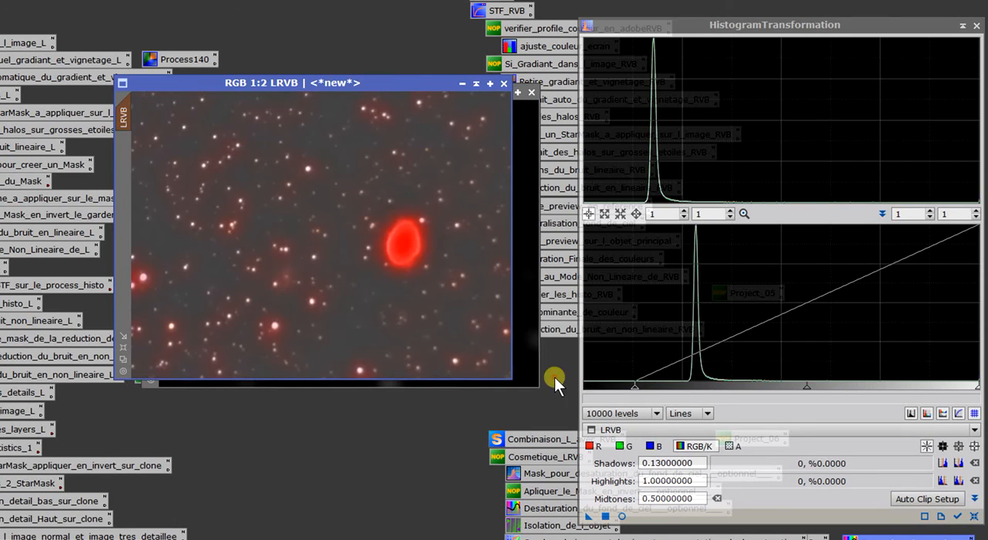
{"action": "right_click", "coordinate": [247, 187]}
{"action": "mouse_move", "coordinate": [473, 333]}
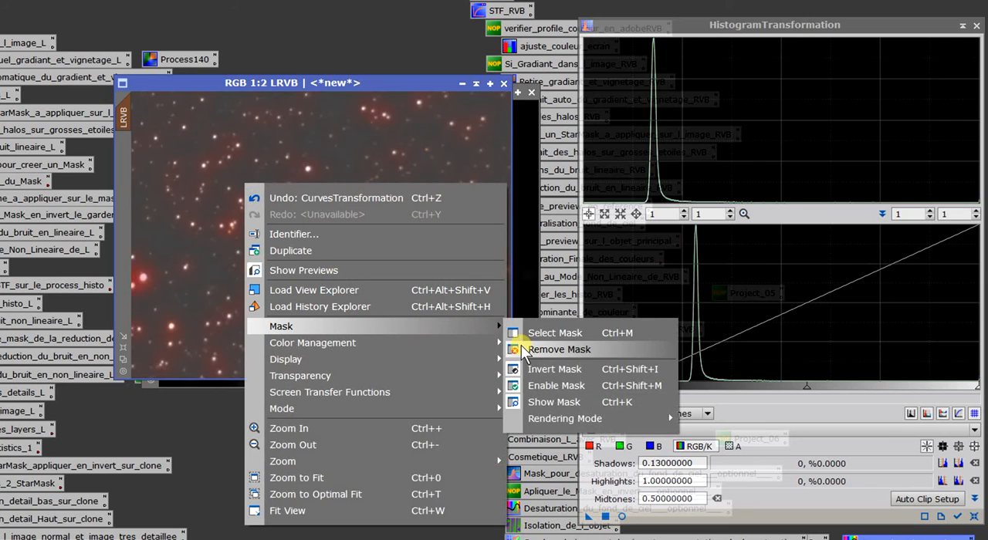
{"action": "left_click", "coordinate": [541, 400]}
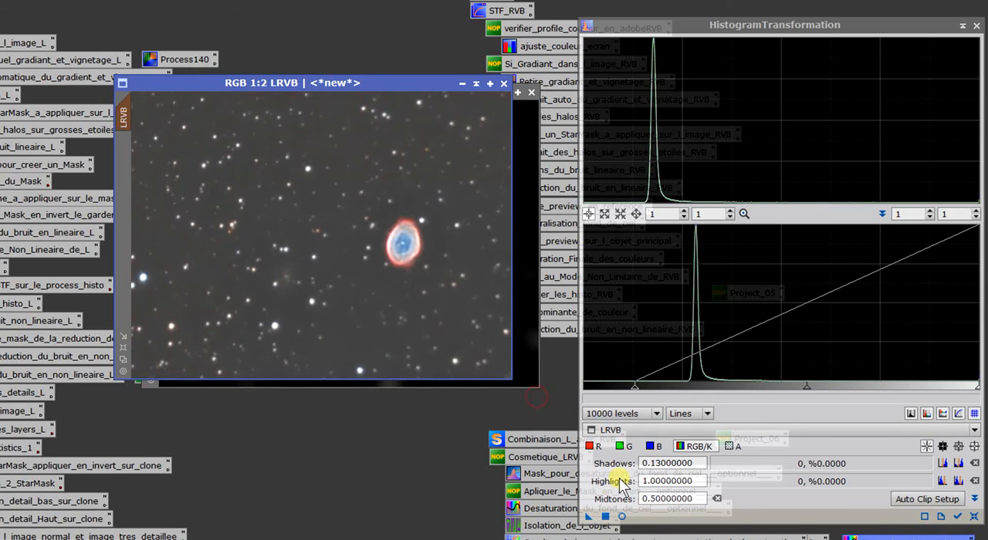
- Set the histogram shadows to 0.065 with the help of a real-time preview and apply the transformation to the masked LRVB image
{"action": "left_click", "coordinate": [620, 515]}
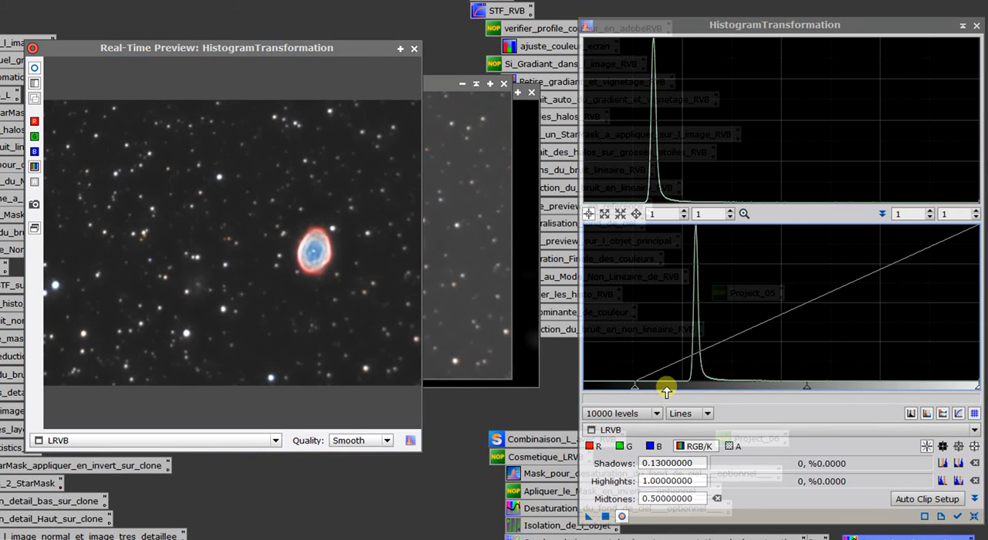
{"action": "left_click_drag", "start_coordinate": [637, 388], "coordinate": [621, 395]}
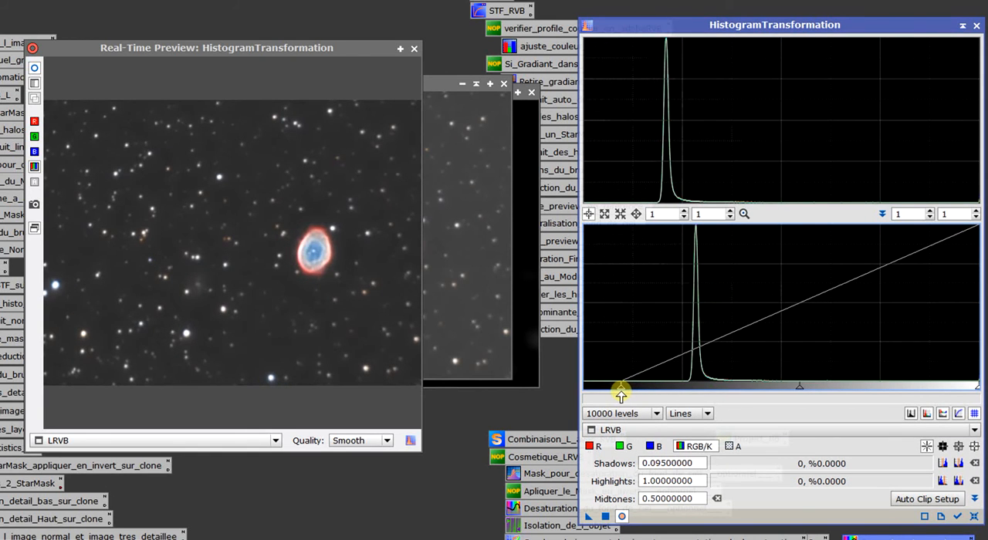
{"action": "left_click", "coordinate": [35, 69]}
{"action": "left_click", "coordinate": [624, 395]}
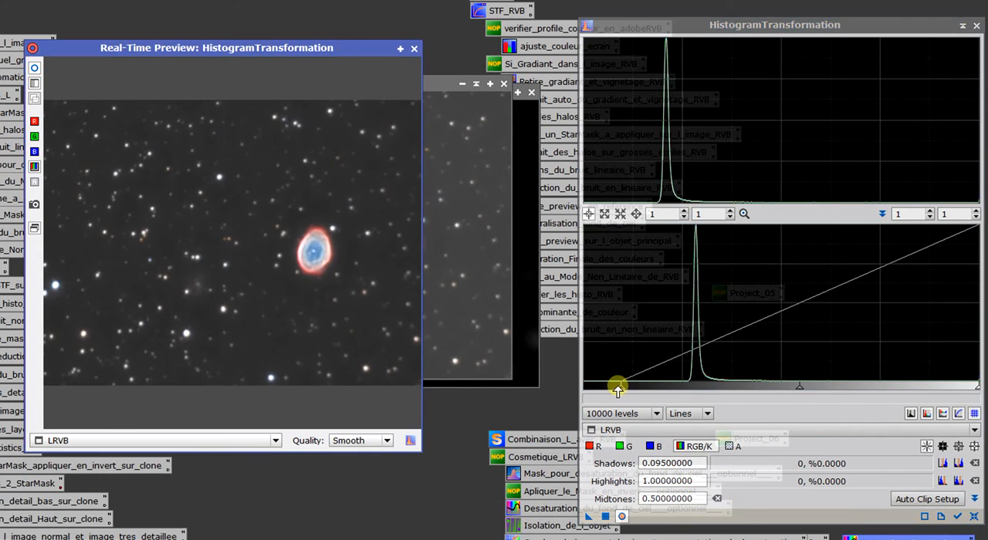
{"action": "left_click_drag", "start_coordinate": [618, 389], "coordinate": [610, 392]}
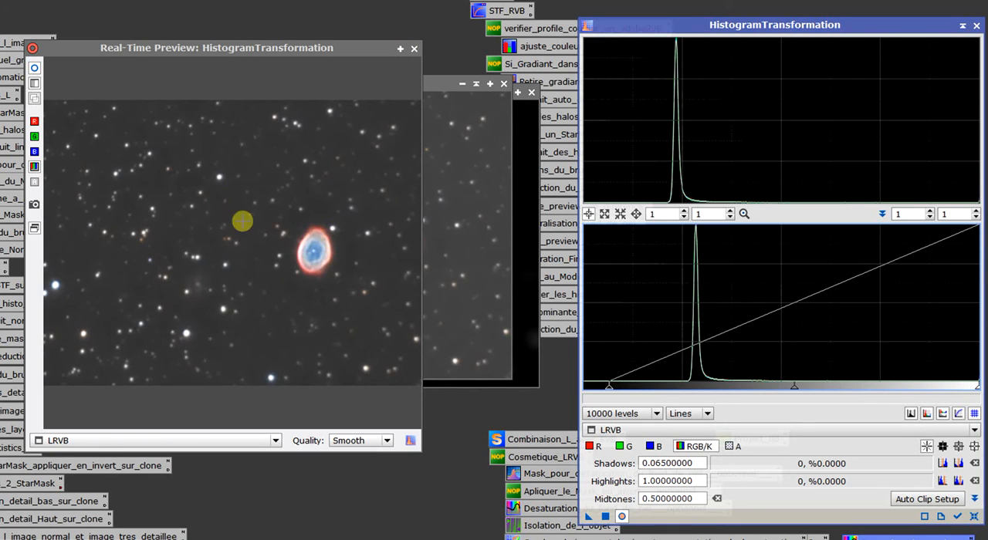
{"action": "left_click", "coordinate": [413, 50]}
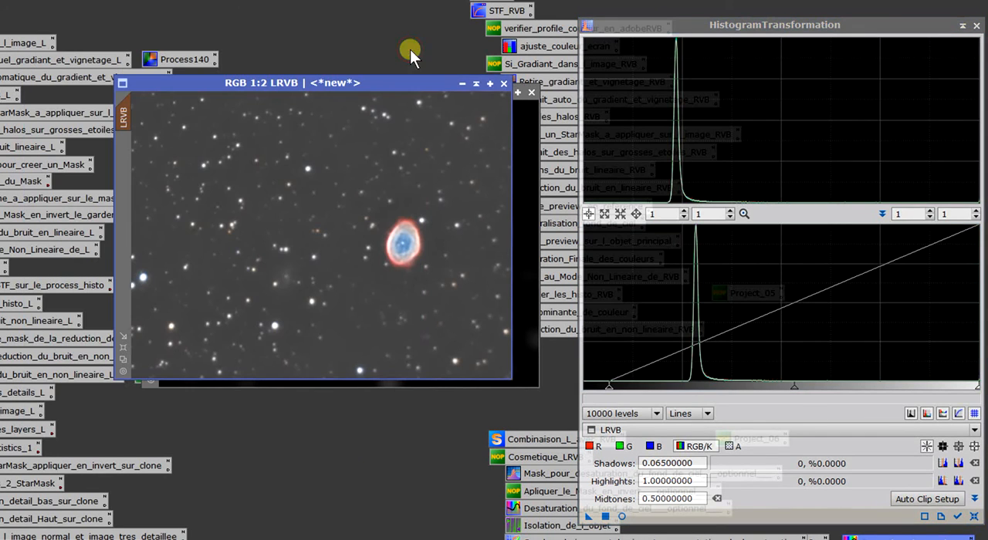
{"action": "left_click_drag", "start_coordinate": [589, 517], "coordinate": [365, 312]}
- Remove the mask from the LRVB image
{"action": "right_click", "coordinate": [271, 165]}
{"action": "mouse_move", "coordinate": [485, 308]}
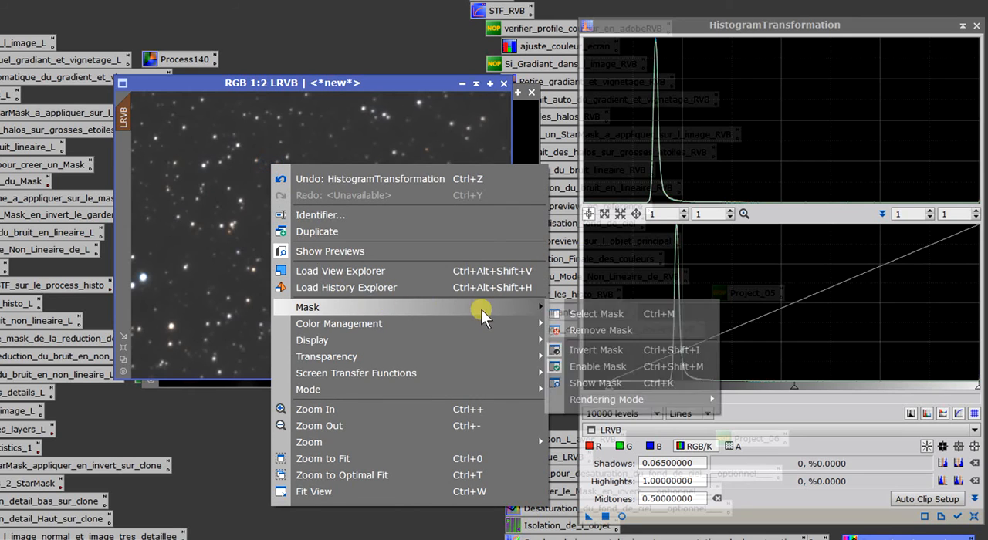
{"action": "left_click", "coordinate": [580, 330]}
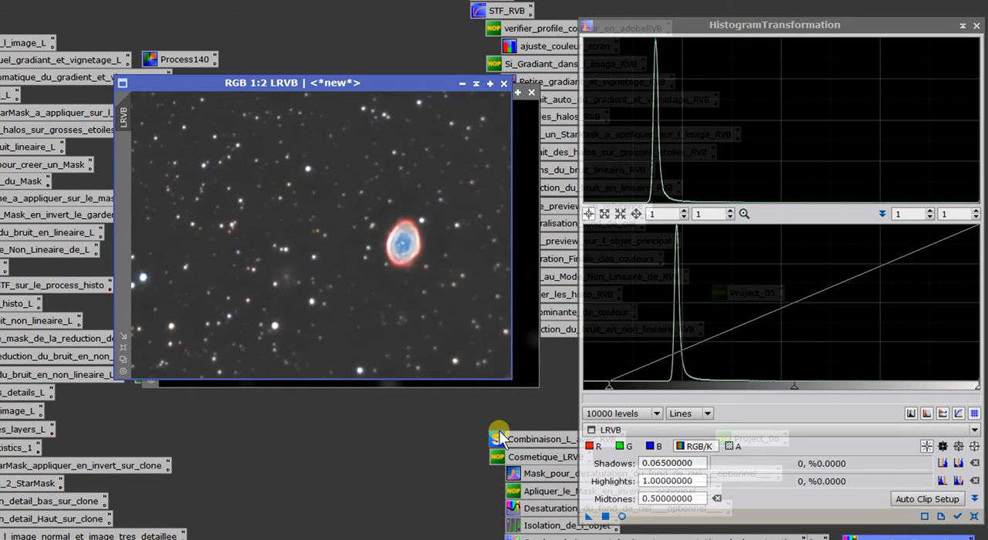
- Darken the sky background by setting the histogram shadows to 0.17666667 in a real-time preview and applying it to the LRVB image
{"action": "left_click", "coordinate": [622, 516]}
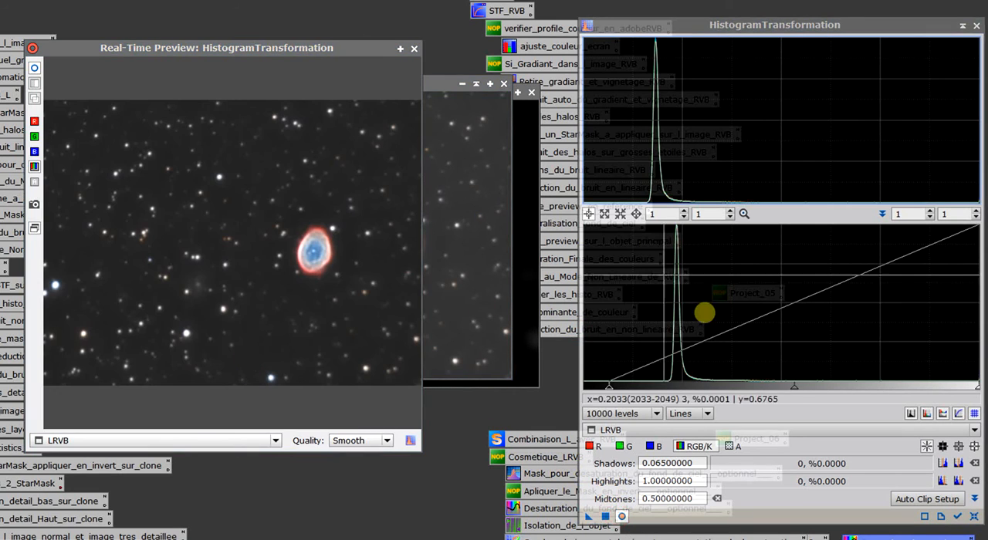
{"action": "left_click_drag", "start_coordinate": [609, 386], "coordinate": [636, 388]}
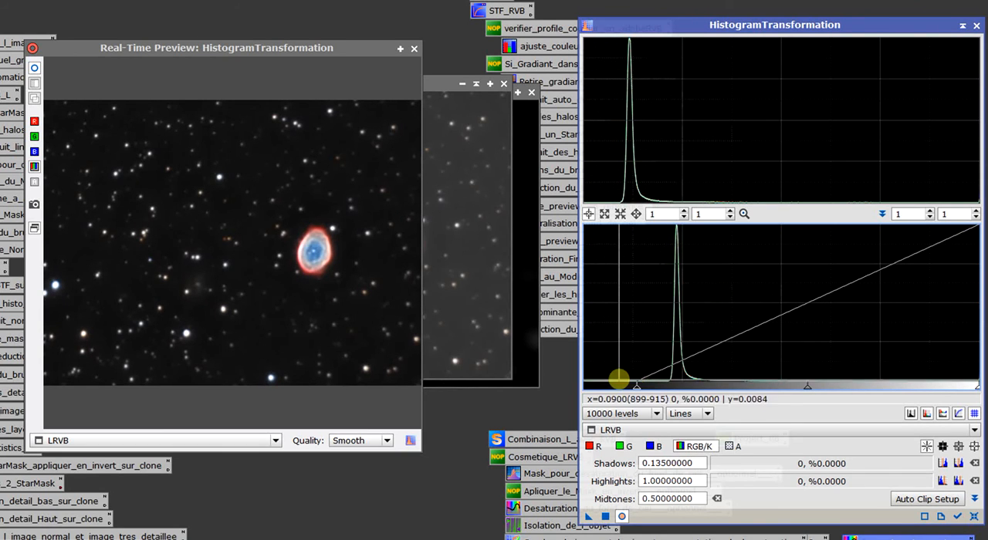
{"action": "left_click_drag", "start_coordinate": [626, 385], "coordinate": [660, 399]}
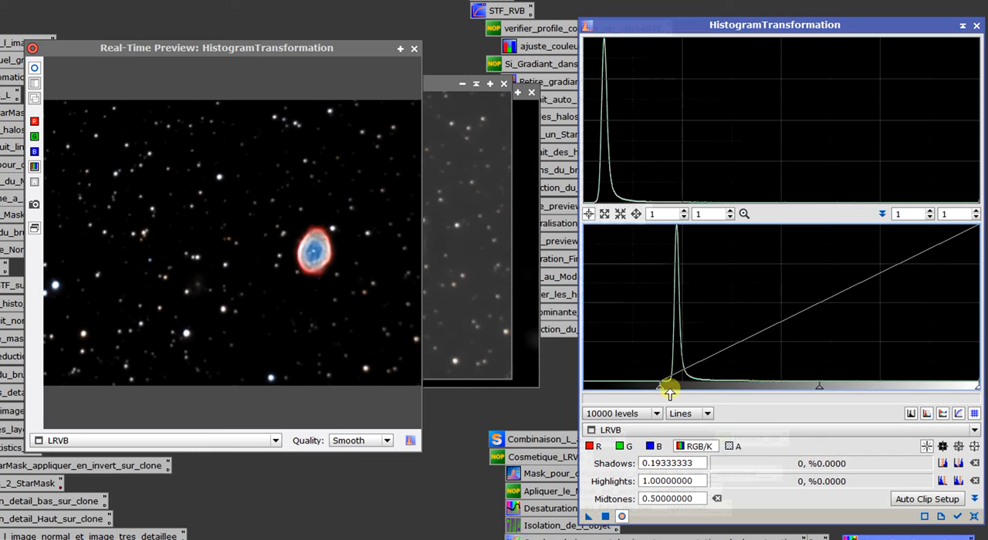
{"action": "left_click_drag", "start_coordinate": [664, 386], "coordinate": [654, 417]}
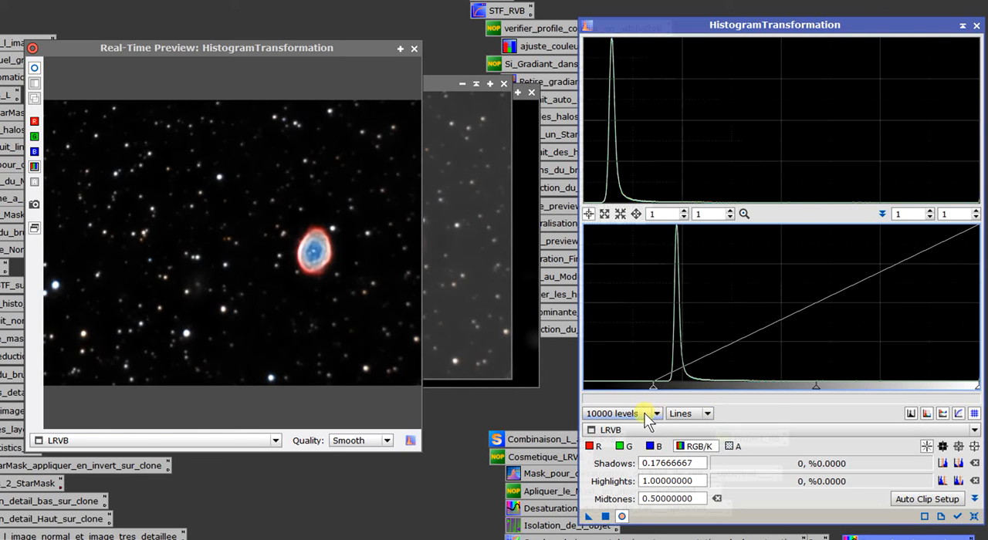
{"action": "left_click", "coordinate": [415, 49]}
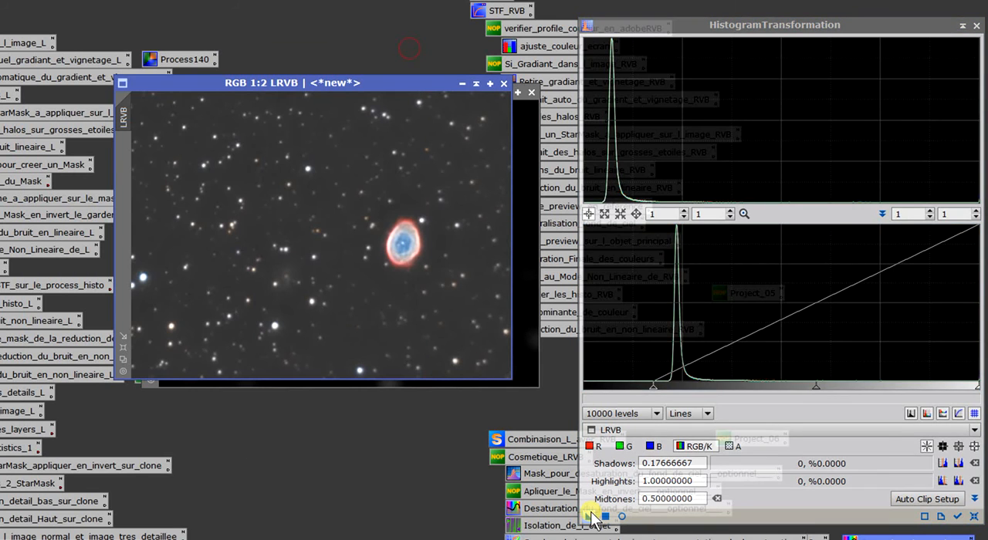
{"action": "left_click_drag", "start_coordinate": [590, 516], "coordinate": [403, 291]}
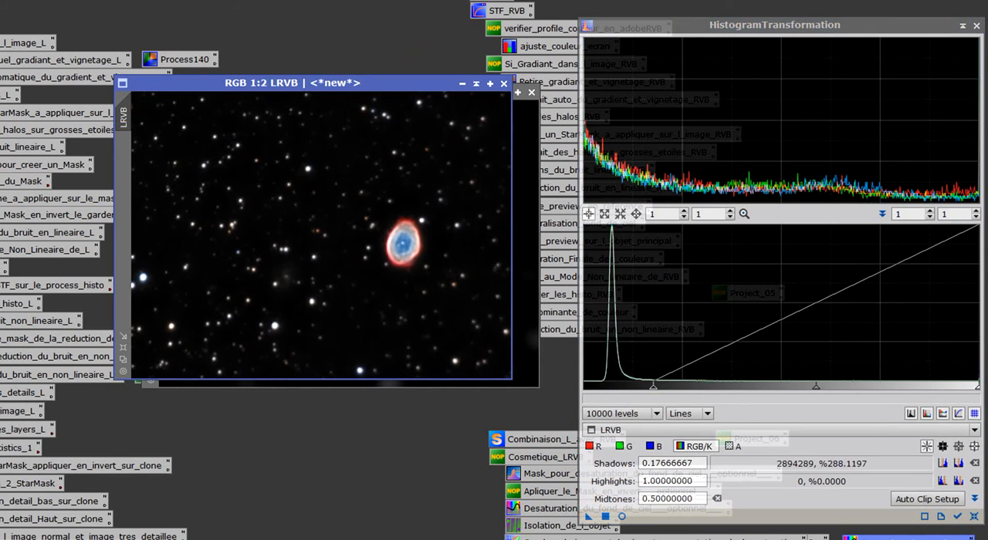
- Close the HistogramTransformation window and the range_mask image, accepting that its mask references are broken
{"action": "left_click", "coordinate": [977, 26]}
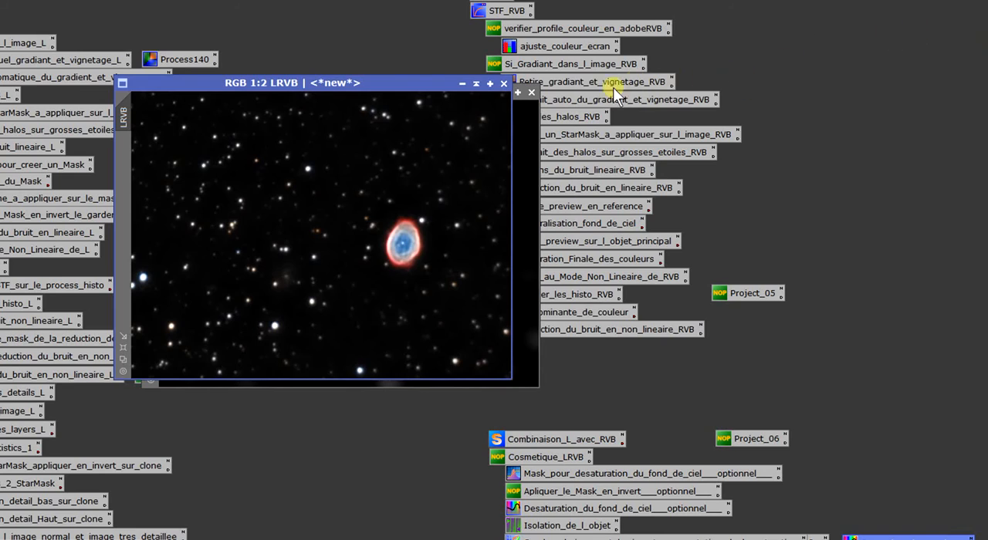
{"action": "left_click", "coordinate": [533, 96]}
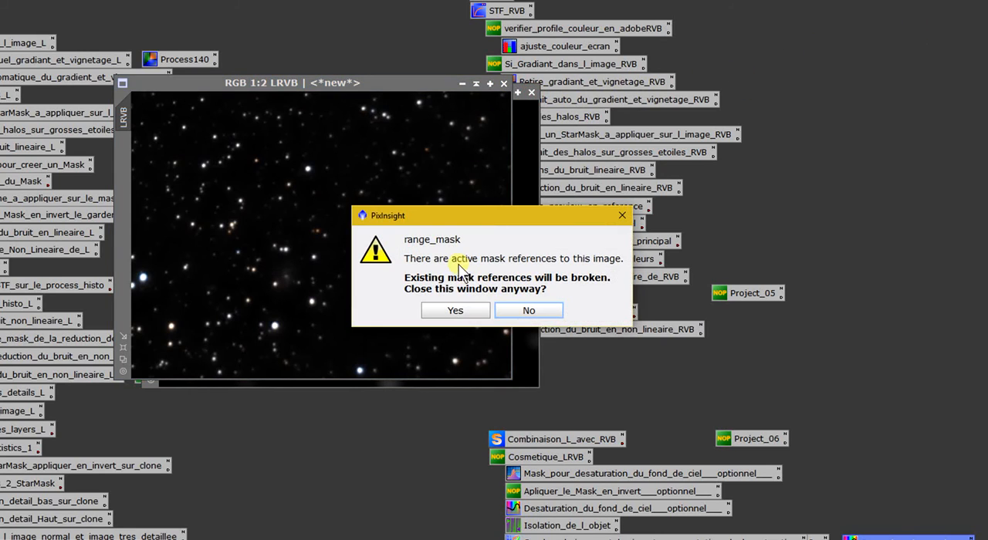
{"action": "left_click", "coordinate": [446, 311]}
- Examine the nebula and the surrounding sky background of the LRVB image at several magnifications
{"action": "scroll", "coordinate": [420, 253], "scroll_direction": "up", "scroll_amount": 3}
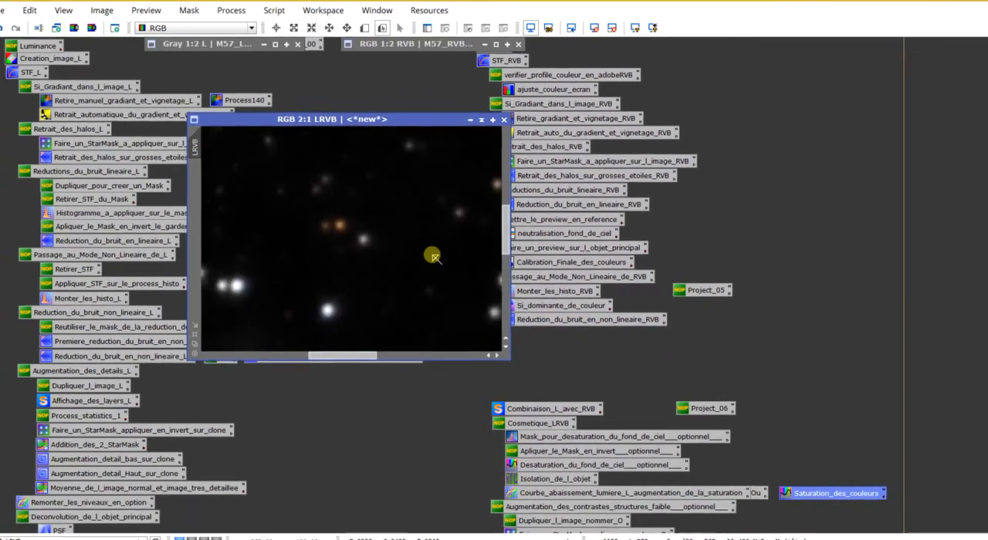
{"action": "scroll", "coordinate": [417, 250], "scroll_direction": "down", "scroll_amount": 1}
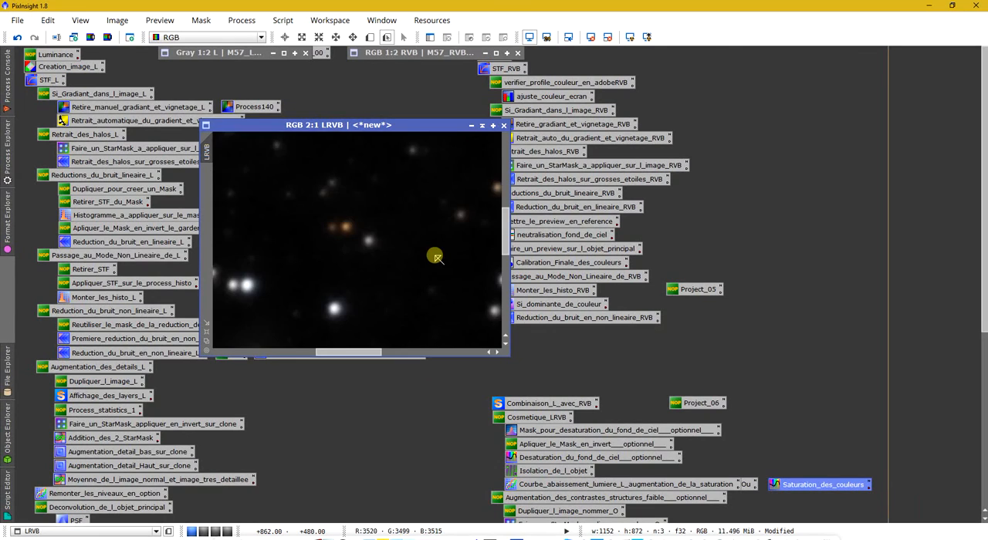
{"action": "scroll", "coordinate": [434, 257], "scroll_direction": "down", "scroll_amount": 3}
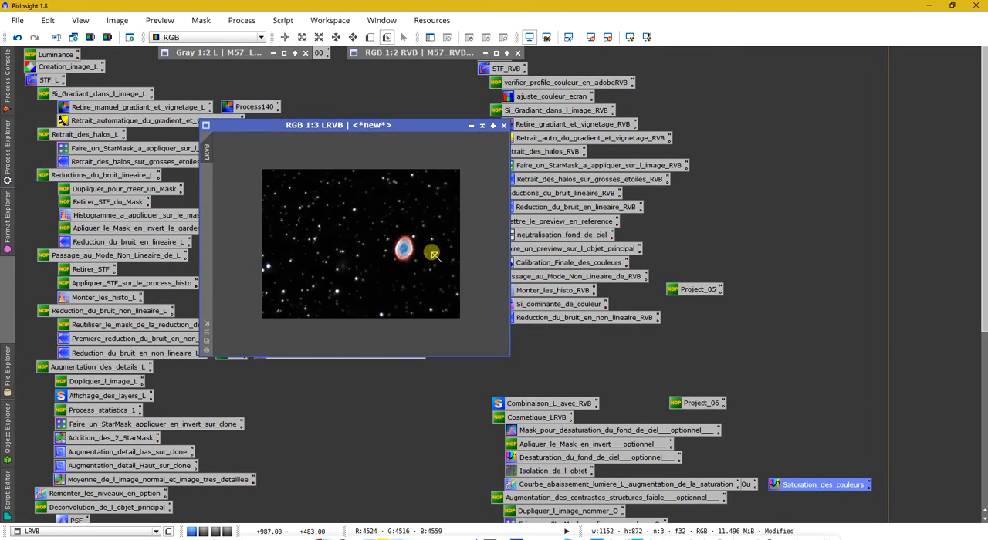
{"action": "scroll", "coordinate": [432, 249], "scroll_direction": "up", "scroll_amount": 1}
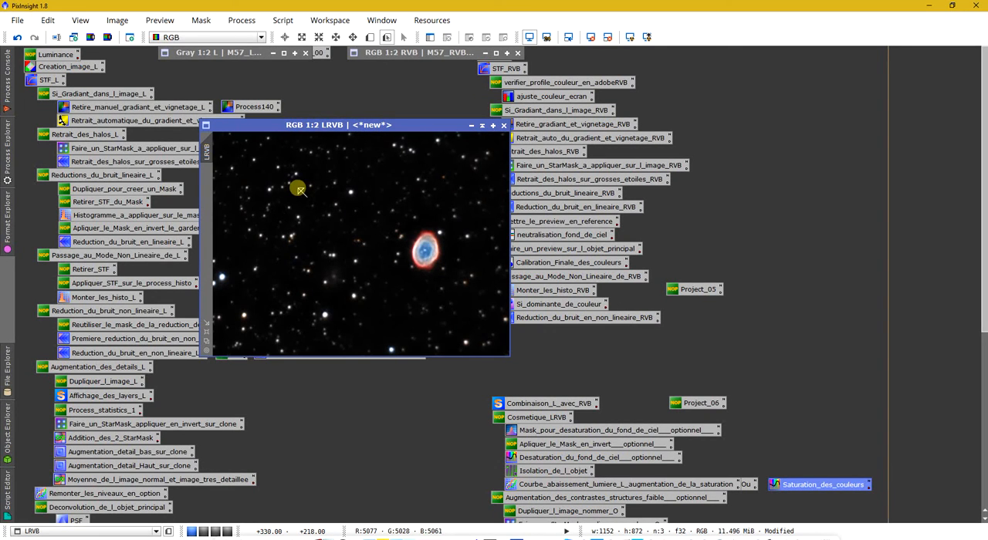
{"action": "scroll", "coordinate": [379, 266], "scroll_direction": "up", "scroll_amount": 2}
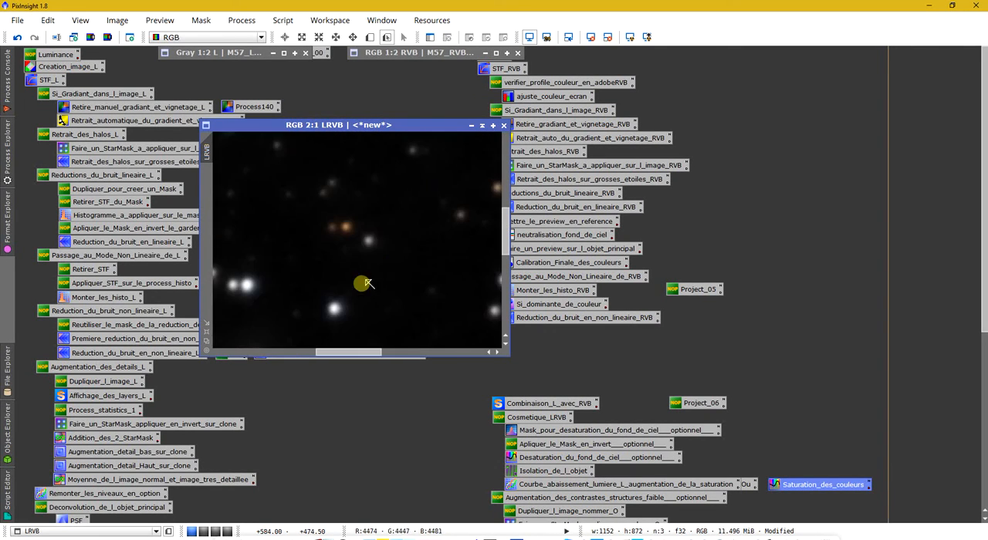
{"action": "left_click_drag", "start_coordinate": [360, 353], "coordinate": [419, 359]}
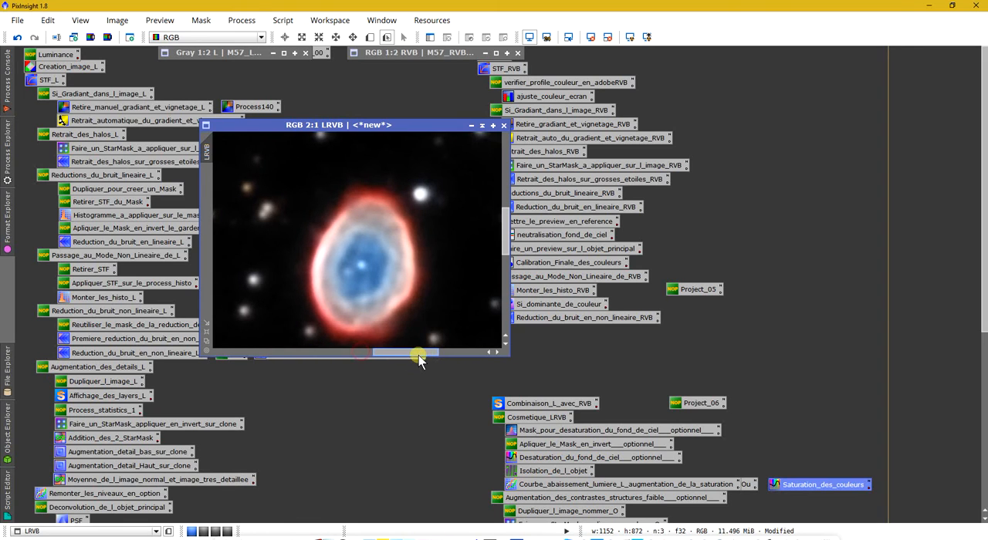
{"action": "scroll", "coordinate": [396, 312], "scroll_direction": "up", "scroll_amount": 1}
{"action": "scroll", "coordinate": [402, 311], "scroll_direction": "down", "scroll_amount": 1}
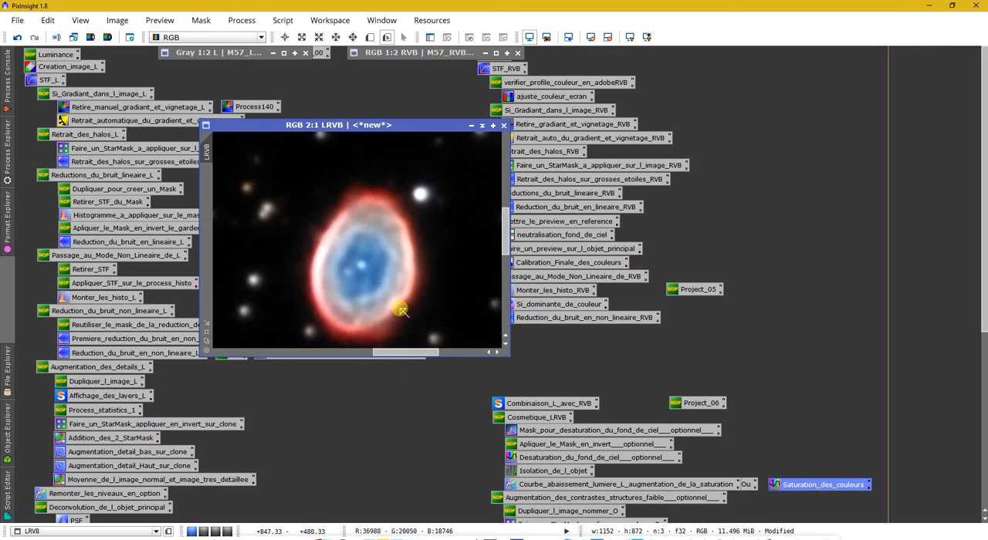
{"action": "scroll", "coordinate": [396, 310], "scroll_direction": "down", "scroll_amount": 1}
{"action": "scroll", "coordinate": [382, 310], "scroll_direction": "up", "scroll_amount": 1}
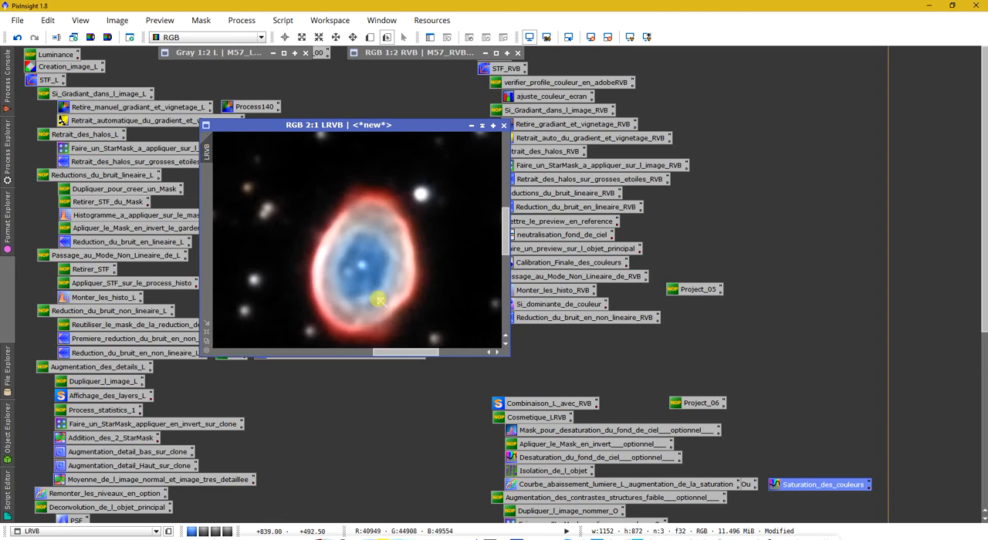
{"action": "scroll", "coordinate": [376, 293], "scroll_direction": "down", "scroll_amount": 2}
{"action": "scroll", "coordinate": [375, 293], "scroll_direction": "up", "scroll_amount": 1}
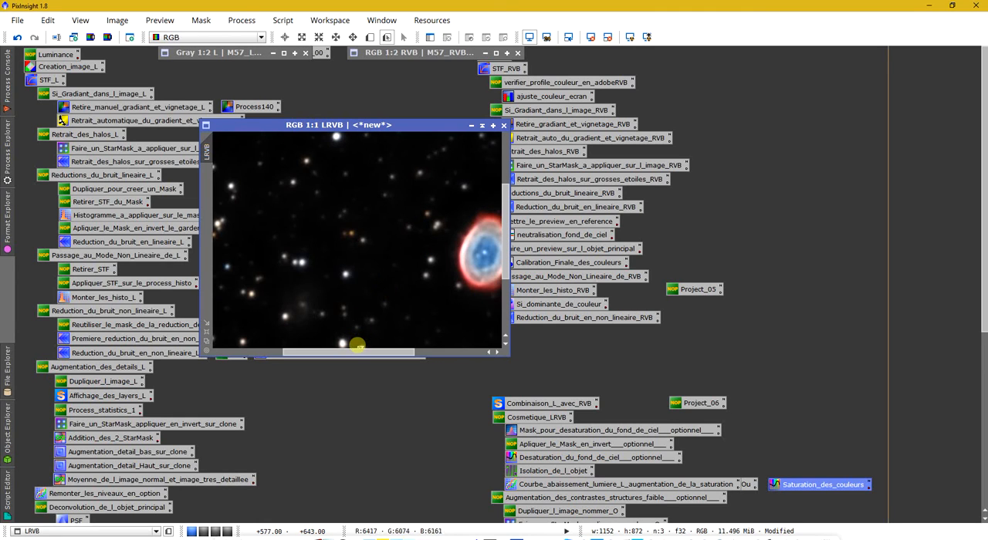
- Inspect the star colours and the residual background noise across the LRVB star field, close up and in full view
{"action": "left_click_drag", "start_coordinate": [351, 352], "coordinate": [318, 352]}
{"action": "scroll", "coordinate": [288, 299], "scroll_direction": "up", "scroll_amount": 2}
{"action": "scroll", "coordinate": [292, 297], "scroll_direction": "down", "scroll_amount": 1}
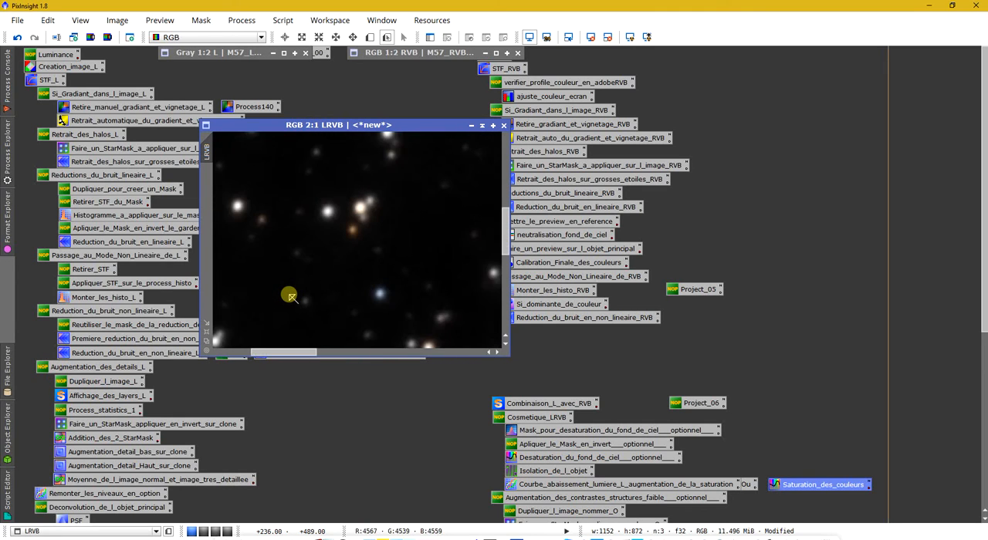
{"action": "scroll", "coordinate": [290, 297], "scroll_direction": "up", "scroll_amount": 2}
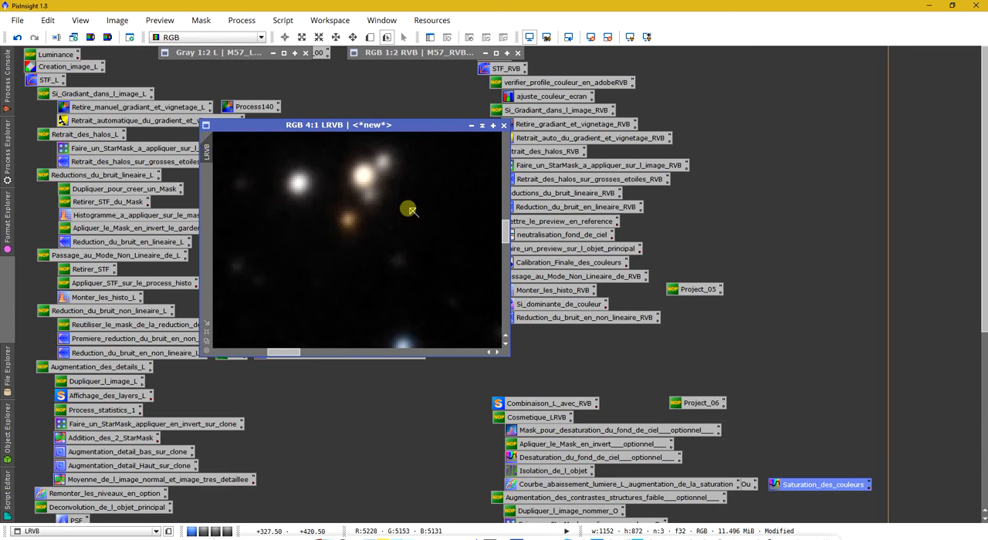
{"action": "scroll", "coordinate": [454, 260], "scroll_direction": "down", "scroll_amount": 2}
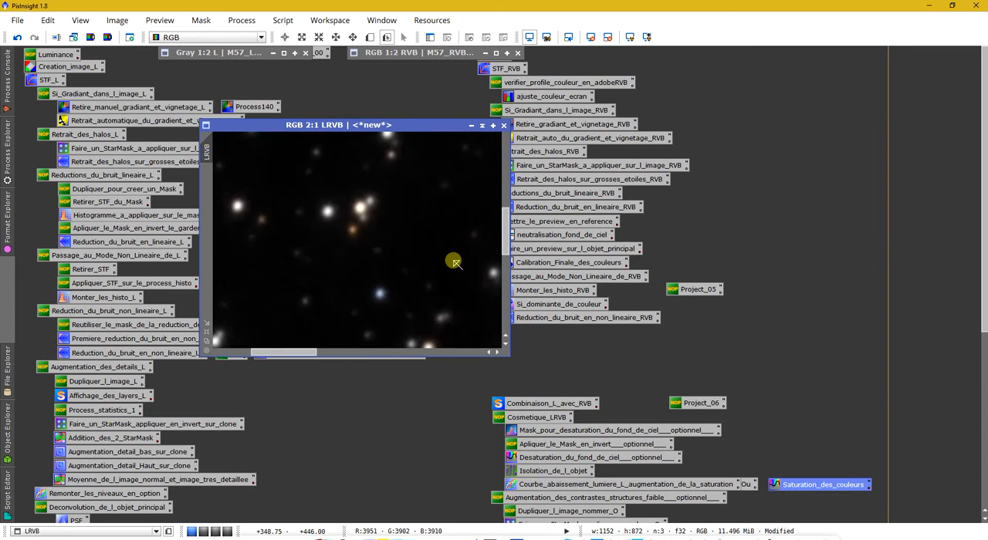
{"action": "scroll", "coordinate": [454, 261], "scroll_direction": "down", "scroll_amount": 3}
{"action": "scroll", "coordinate": [398, 272], "scroll_direction": "up", "scroll_amount": 1}
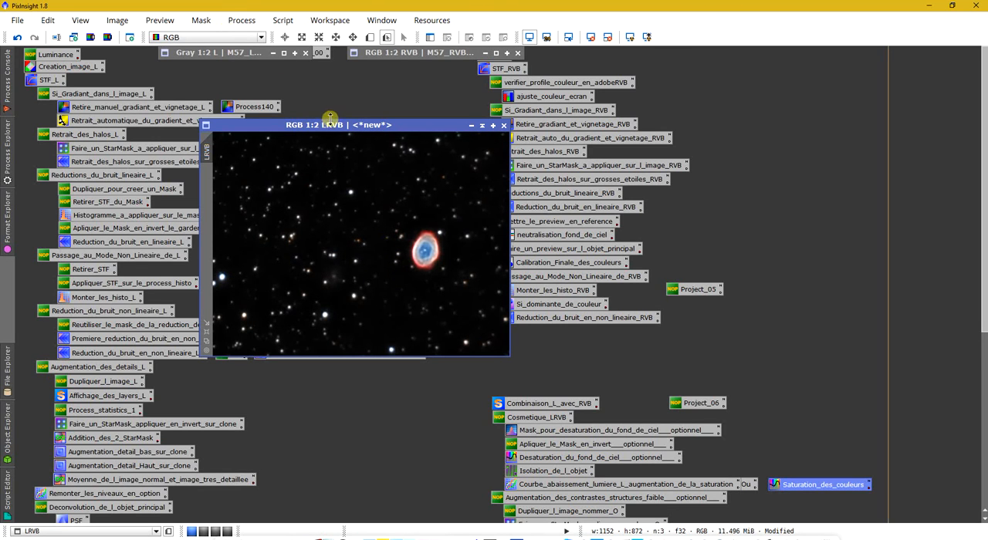
{"action": "left_click_drag", "start_coordinate": [334, 125], "coordinate": [292, 135]}
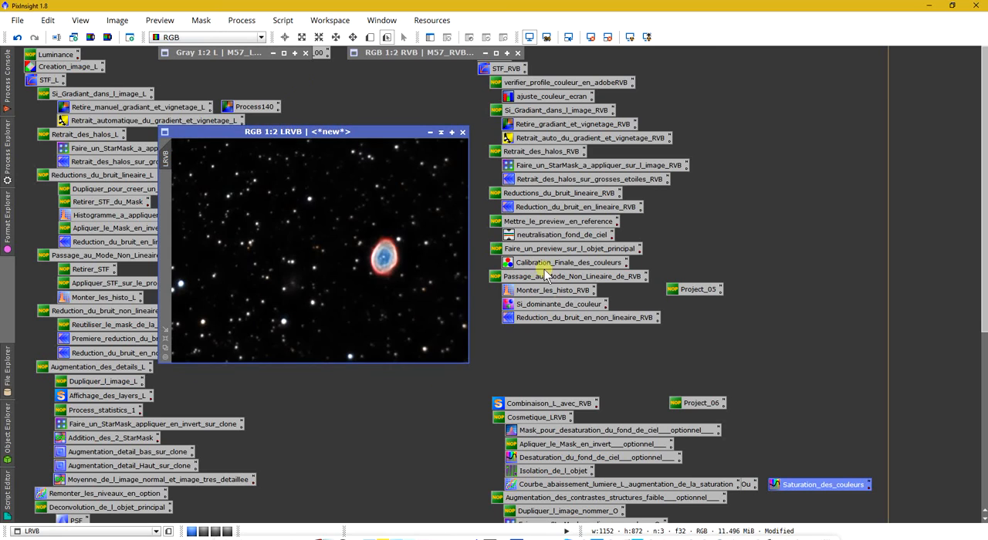
{"action": "left_click", "coordinate": [532, 316]}
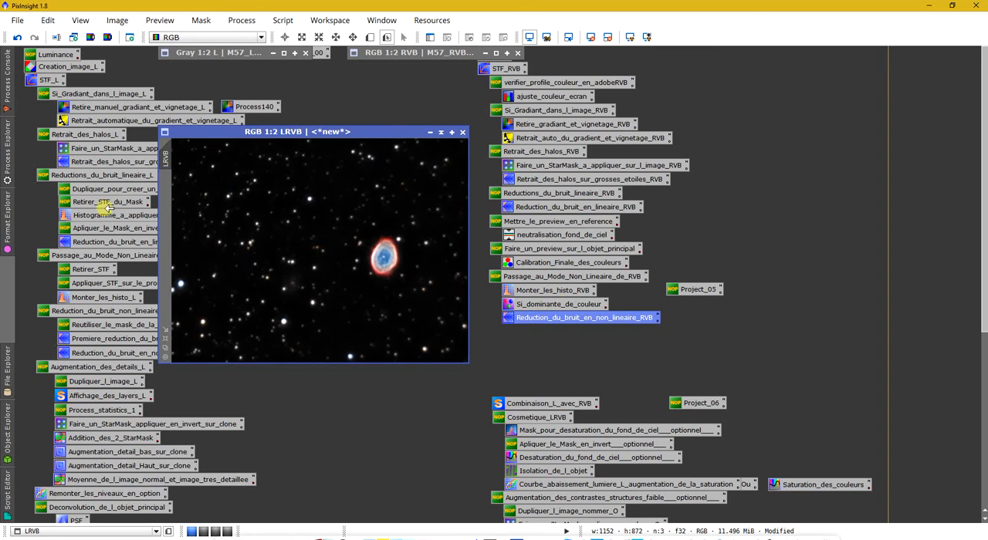
{"action": "left_click_drag", "start_coordinate": [313, 135], "coordinate": [364, 128]}
{"action": "scroll", "coordinate": [404, 238], "scroll_direction": "up", "scroll_amount": 3}
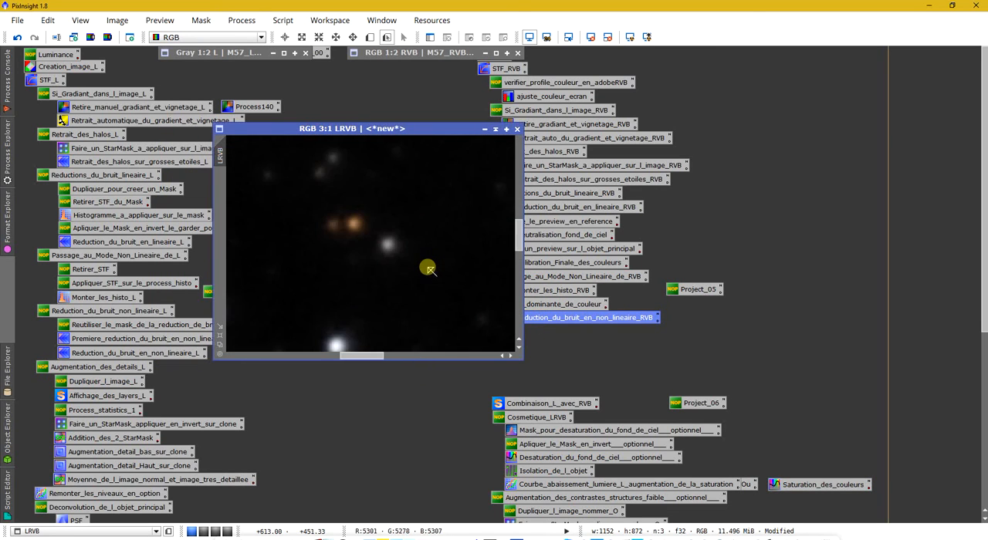
{"action": "scroll", "coordinate": [407, 268], "scroll_direction": "down", "scroll_amount": 4}
{"action": "scroll", "coordinate": [397, 267], "scroll_direction": "up", "scroll_amount": 1}
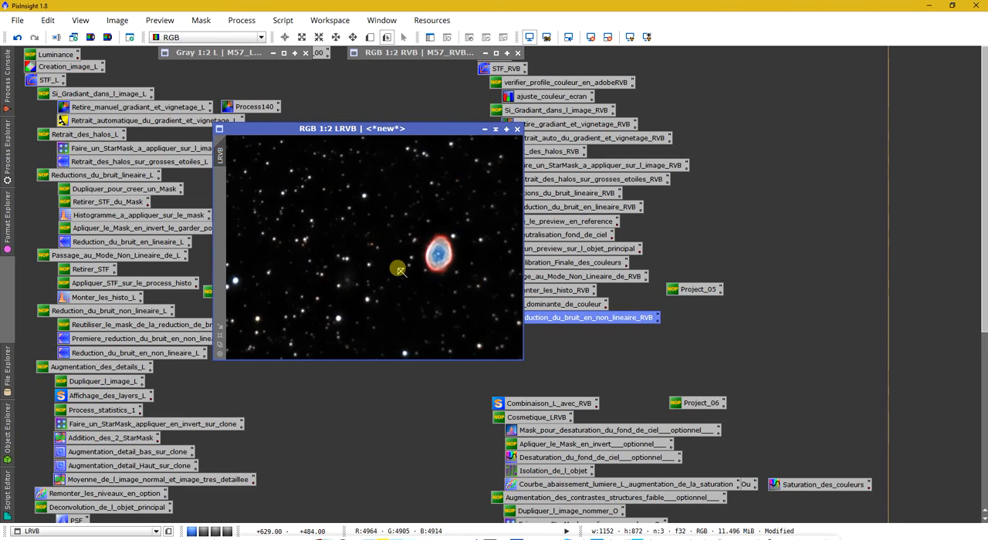
- Save the LRVB image as M57_LRVB.tif, a 16-bit unsigned integer TIFF without compression and with the ICC profile embedded
{"action": "left_click", "coordinate": [17, 20]}
{"action": "left_click", "coordinate": [48, 119]}
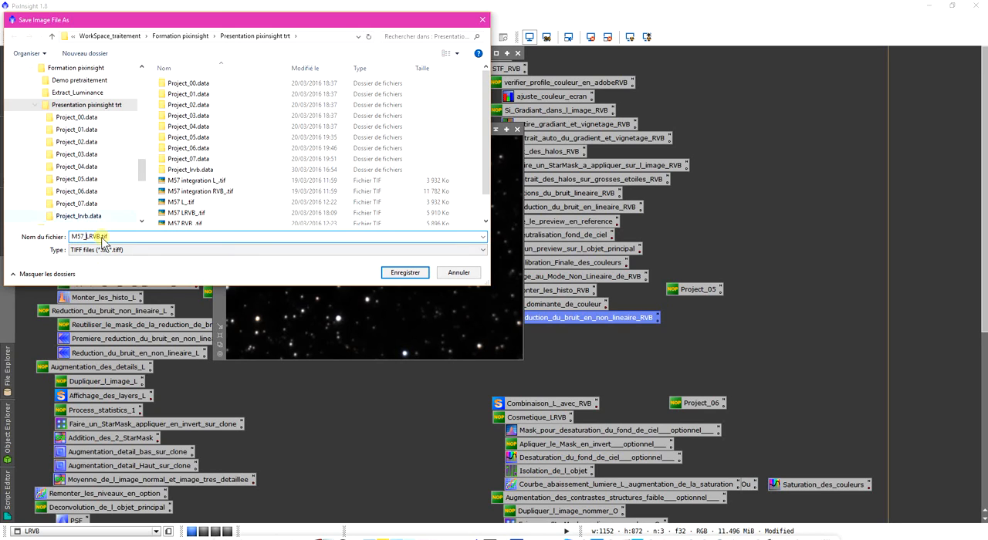
{"action": "left_click", "coordinate": [397, 275]}
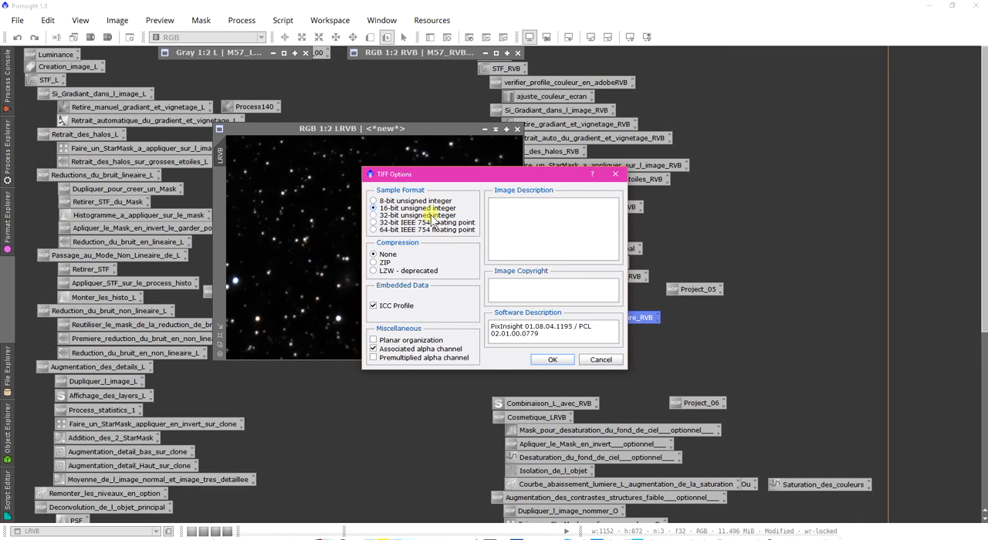
{"action": "key", "text": "Return"}
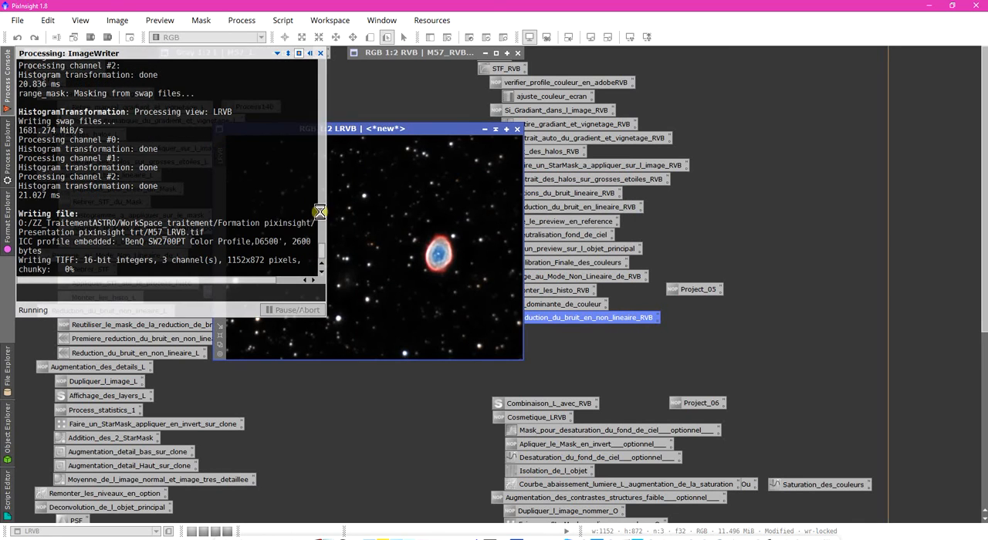
{"action": "scroll", "coordinate": [392, 250], "scroll_direction": "up", "scroll_amount": 4}
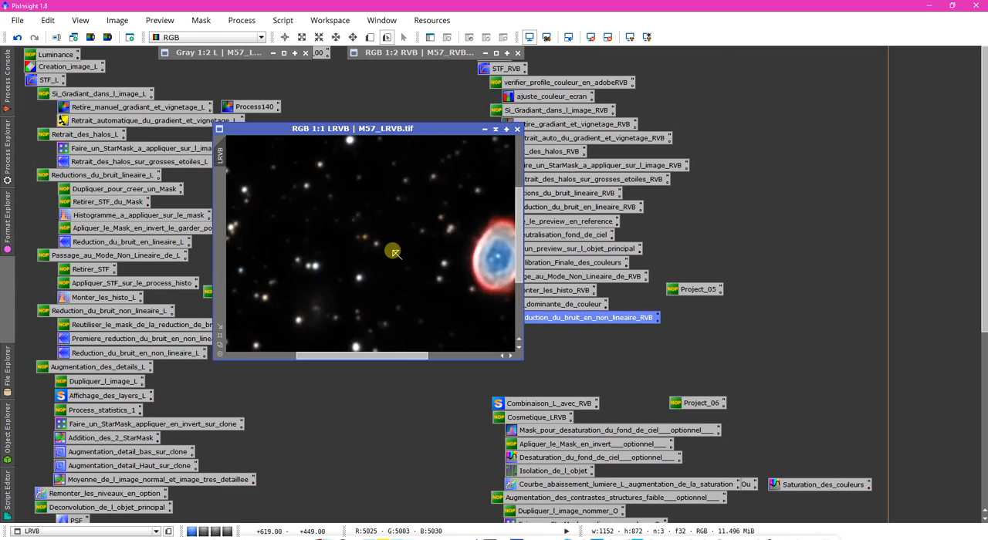
{"action": "scroll", "coordinate": [392, 250], "scroll_direction": "down", "scroll_amount": 4}
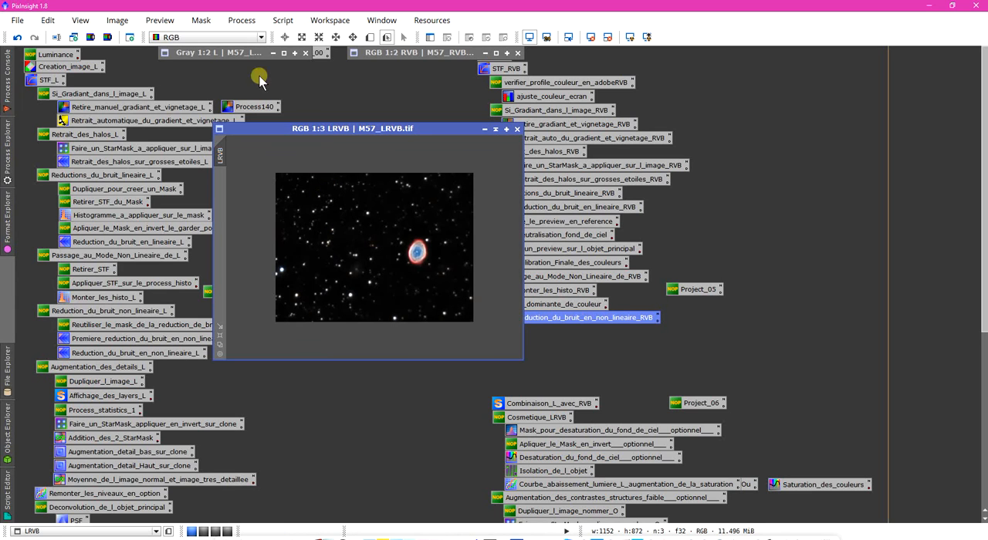
- Restore the minimised M57_L.tif and M57_RVB.tif images to full windows
{"action": "left_click", "coordinate": [287, 54]}
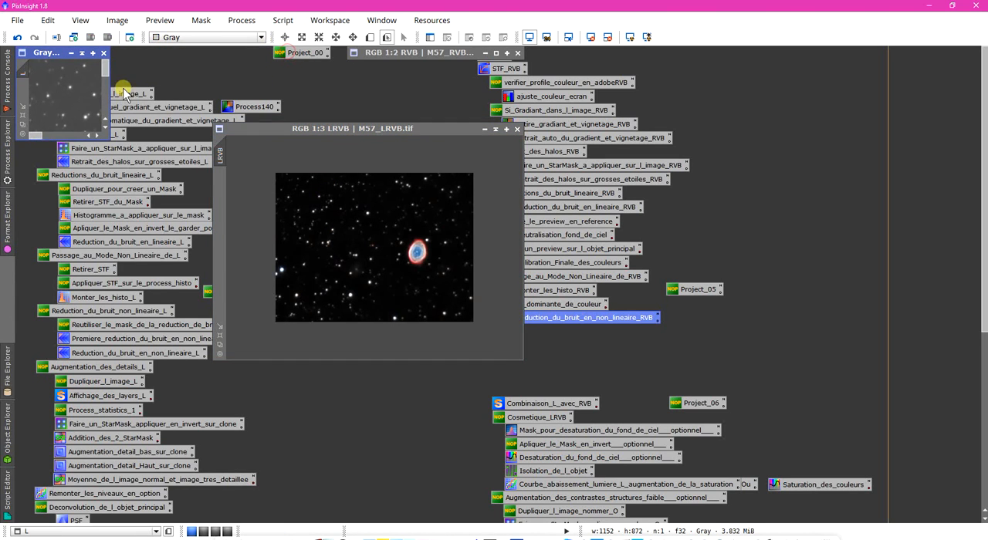
{"action": "left_click", "coordinate": [23, 127]}
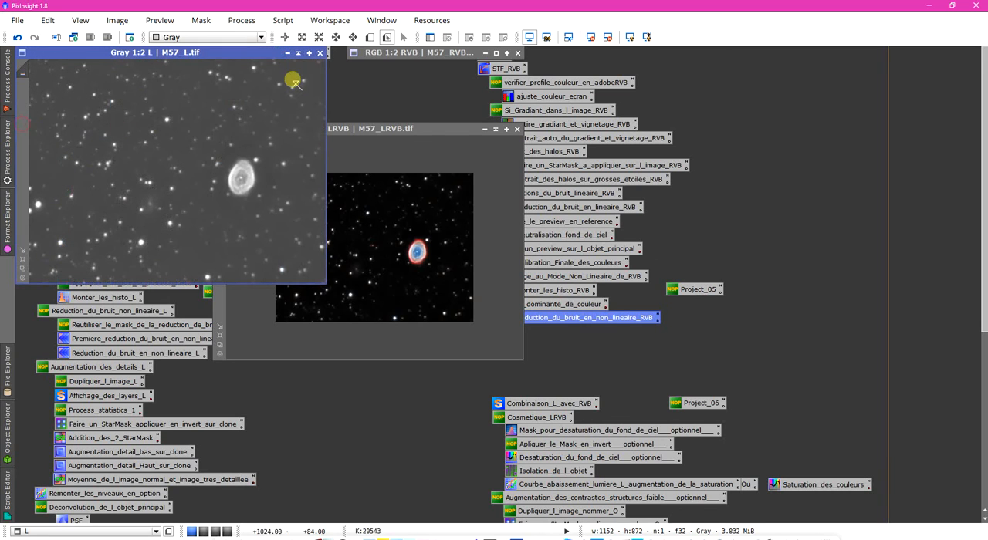
{"action": "left_click", "coordinate": [496, 54]}
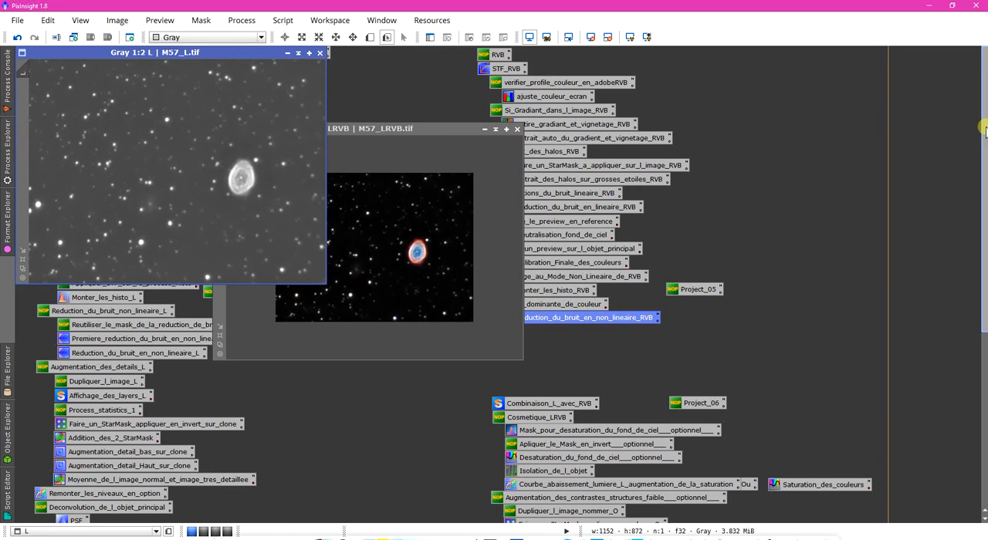
{"action": "left_click_drag", "start_coordinate": [982, 131], "coordinate": [954, 116]}
{"action": "left_click_drag", "start_coordinate": [261, 57], "coordinate": [297, 171]}
{"action": "double_click", "coordinate": [31, 98]}
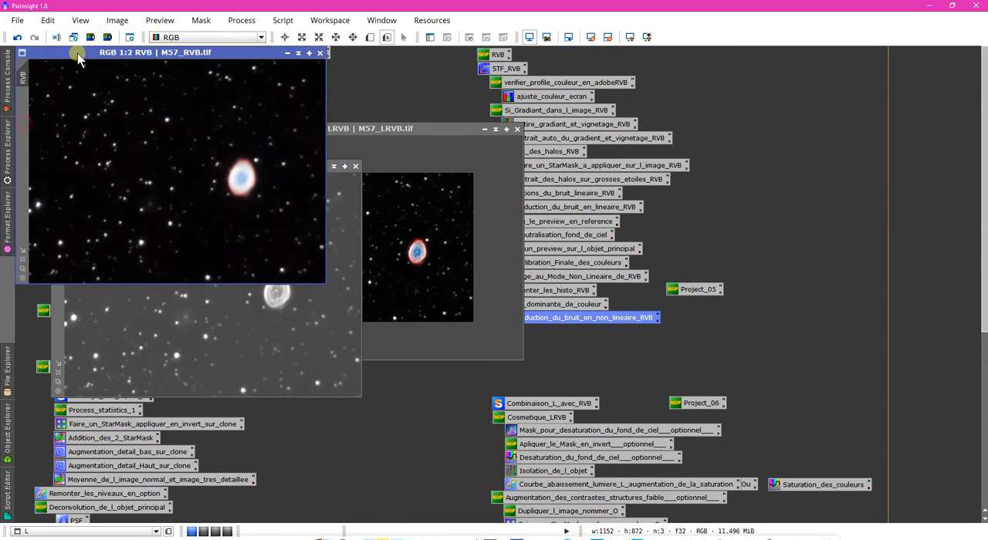
- Arrange the L, LRVB and RVB images next to each other for comparison, fitting the LRVB image to its window
{"action": "left_click_drag", "start_coordinate": [77, 53], "coordinate": [611, 77]}
{"action": "left_click", "coordinate": [263, 170]}
{"action": "left_click_drag", "start_coordinate": [263, 169], "coordinate": [227, 81]}
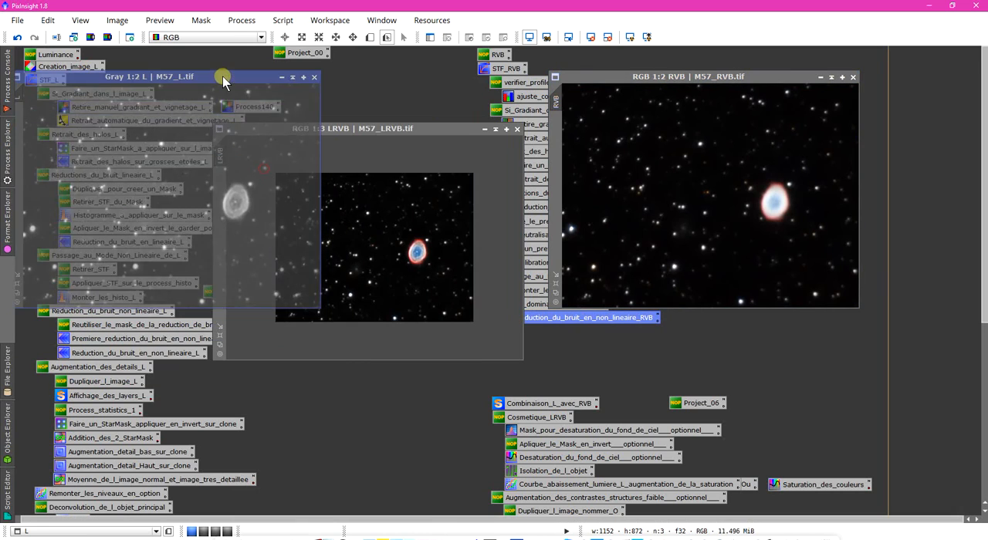
{"action": "left_click_drag", "start_coordinate": [408, 131], "coordinate": [438, 142]}
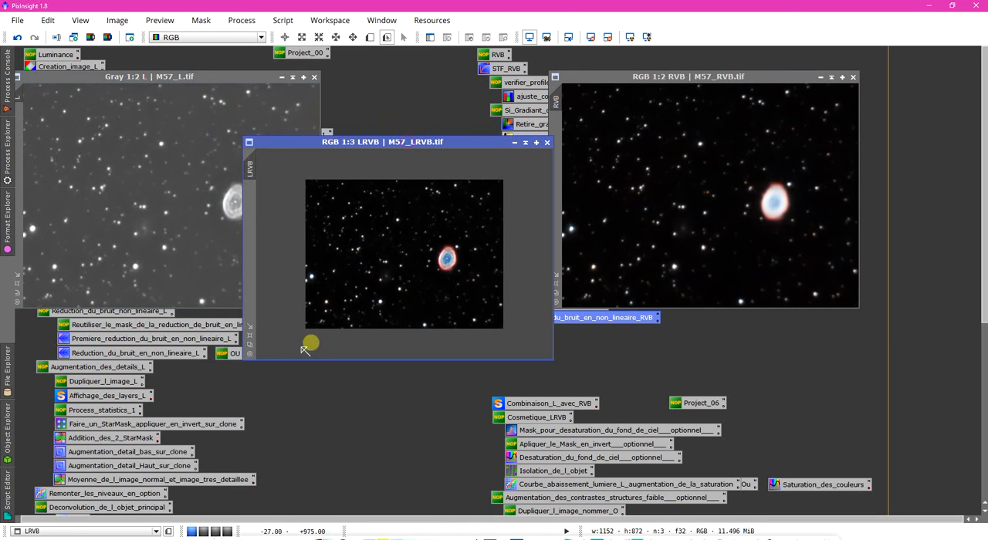
{"action": "left_click", "coordinate": [249, 342]}
{"action": "left_click_drag", "start_coordinate": [371, 146], "coordinate": [365, 203]}
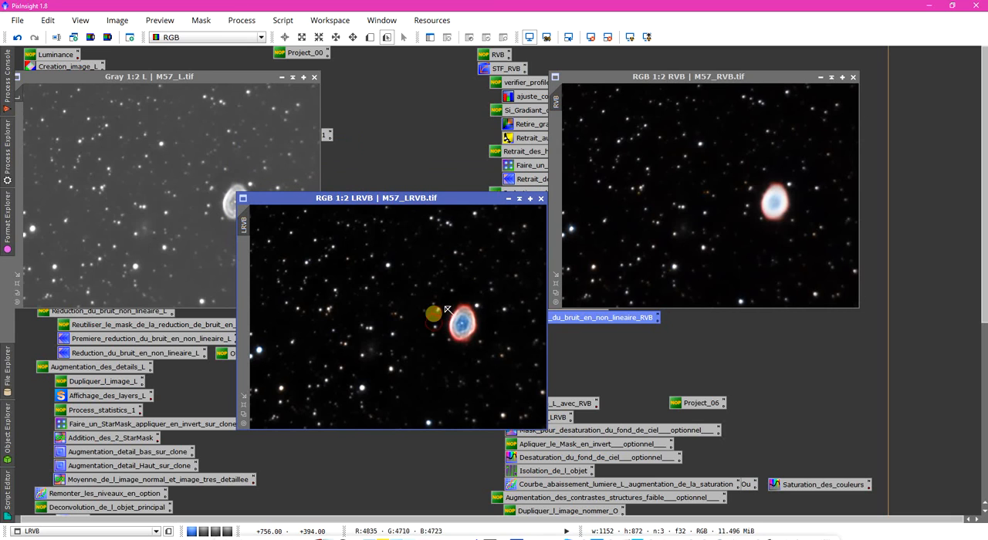
{"action": "left_click_drag", "start_coordinate": [381, 195], "coordinate": [462, 232]}
{"action": "left_click_drag", "start_coordinate": [207, 78], "coordinate": [251, 79]}
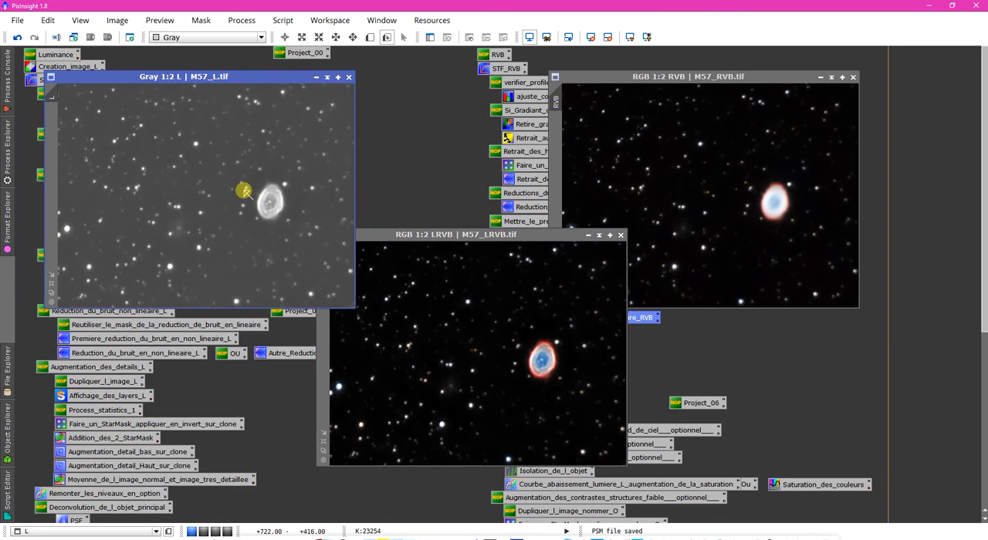
{"action": "left_click_drag", "start_coordinate": [437, 235], "coordinate": [392, 87]}
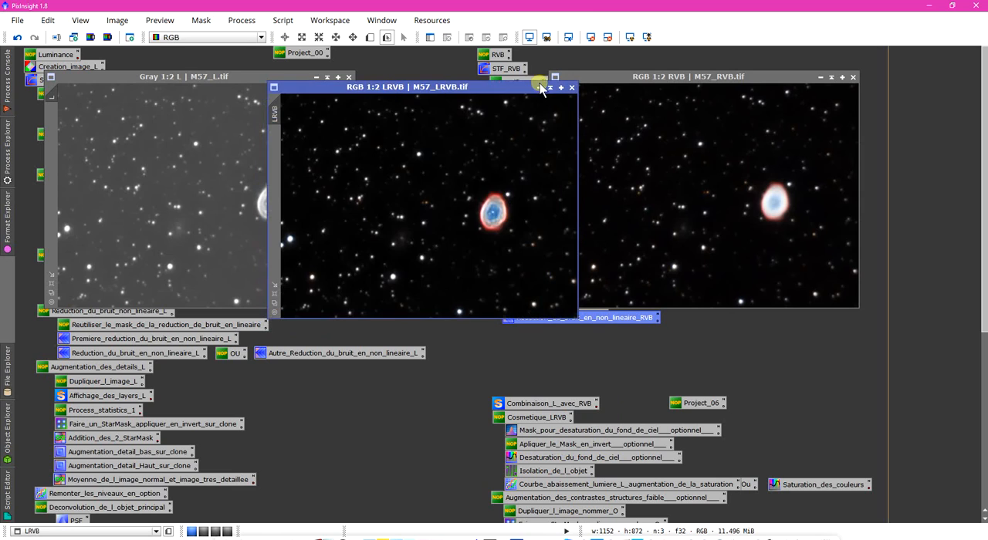
- Minimise the LRVB, L and RVB image windows and move the minimised LRVB image off the process icons
{"action": "left_click", "coordinate": [551, 87]}
{"action": "left_click", "coordinate": [329, 76]}
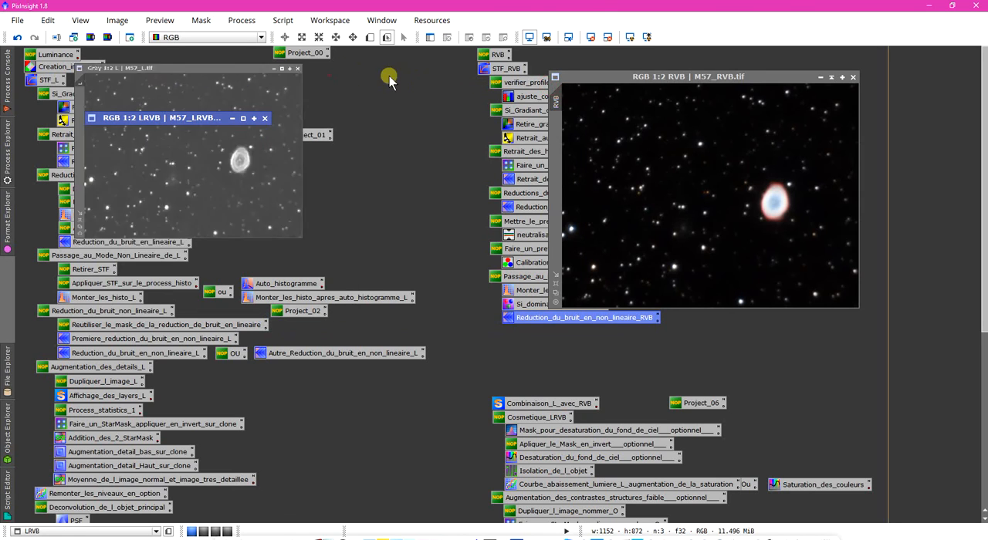
{"action": "left_click", "coordinate": [831, 78]}
{"action": "left_click", "coordinate": [156, 108]}
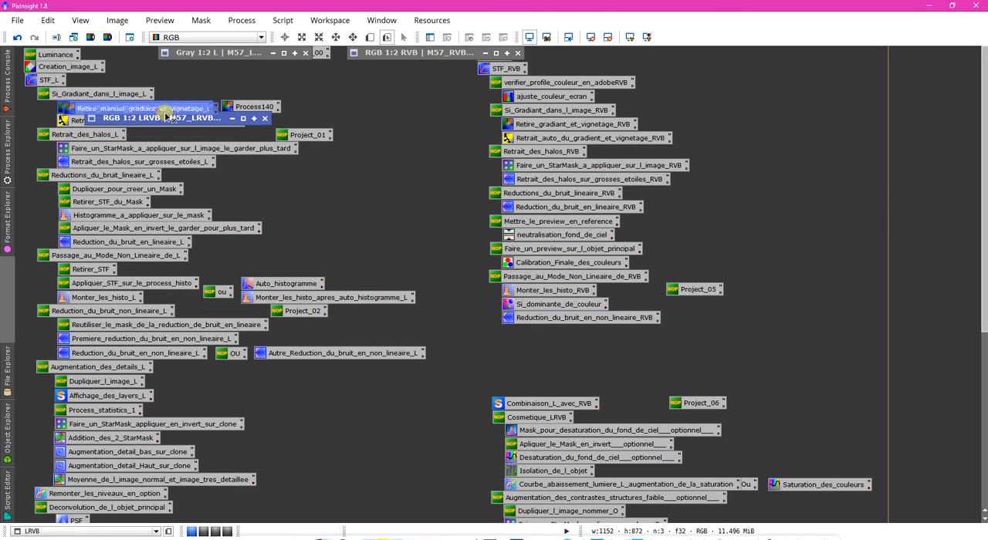
{"action": "left_click_drag", "start_coordinate": [156, 121], "coordinate": [272, 69]}
- Select the Project_05 icon in the workspace
{"action": "left_click_drag", "start_coordinate": [983, 207], "coordinate": [984, 287]}
{"action": "left_click", "coordinate": [309, 179]}
{"action": "left_click", "coordinate": [702, 158]}
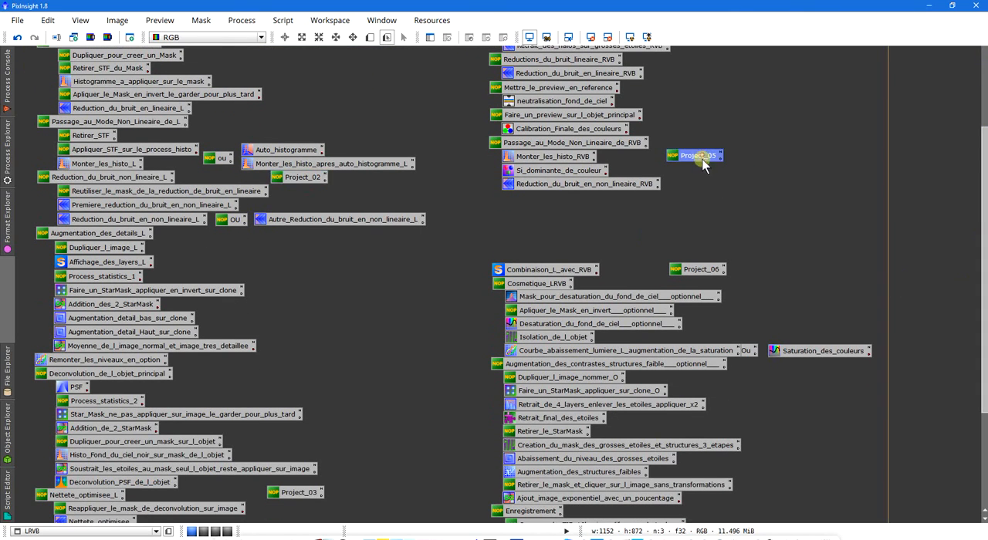
- Select the Project_06 icon and look over the process icon workflow from the luminance steps to the final saving steps
{"action": "left_click", "coordinate": [703, 269]}
{"action": "left_click_drag", "start_coordinate": [984, 247], "coordinate": [984, 339]}
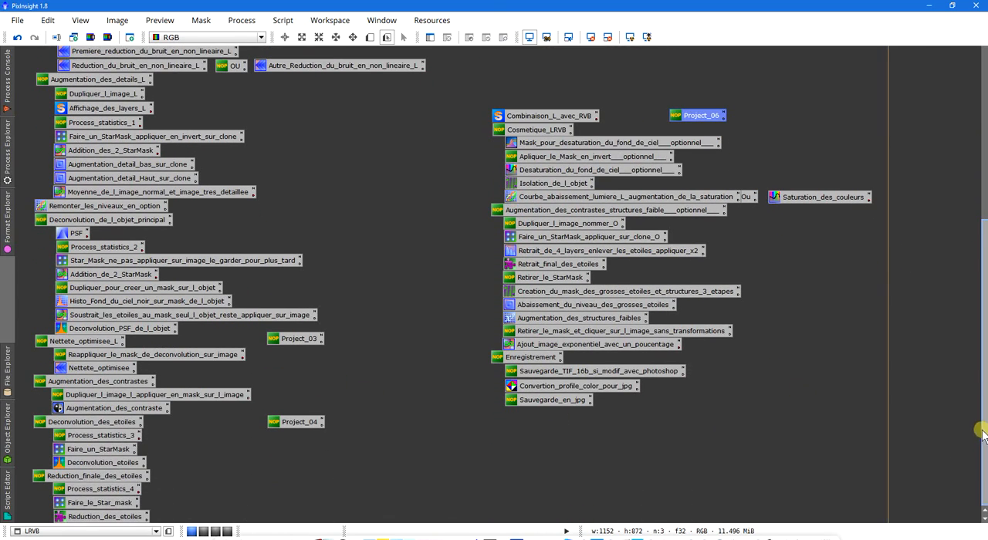
{"action": "left_click_drag", "start_coordinate": [981, 430], "coordinate": [965, 215]}
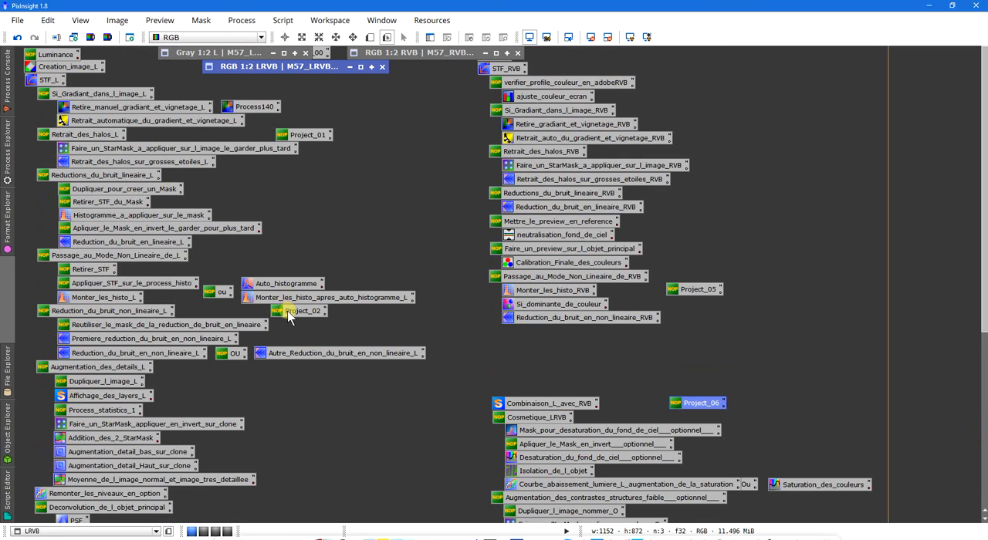
{"action": "left_click_drag", "start_coordinate": [436, 291], "coordinate": [358, 146]}
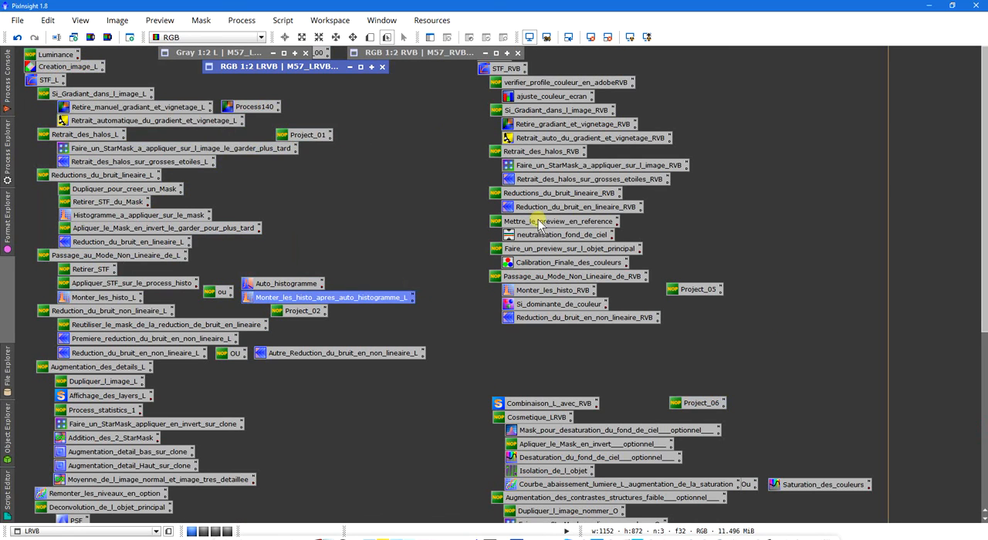
{"action": "left_click", "coordinate": [435, 217]}
{"action": "left_click", "coordinate": [706, 408]}
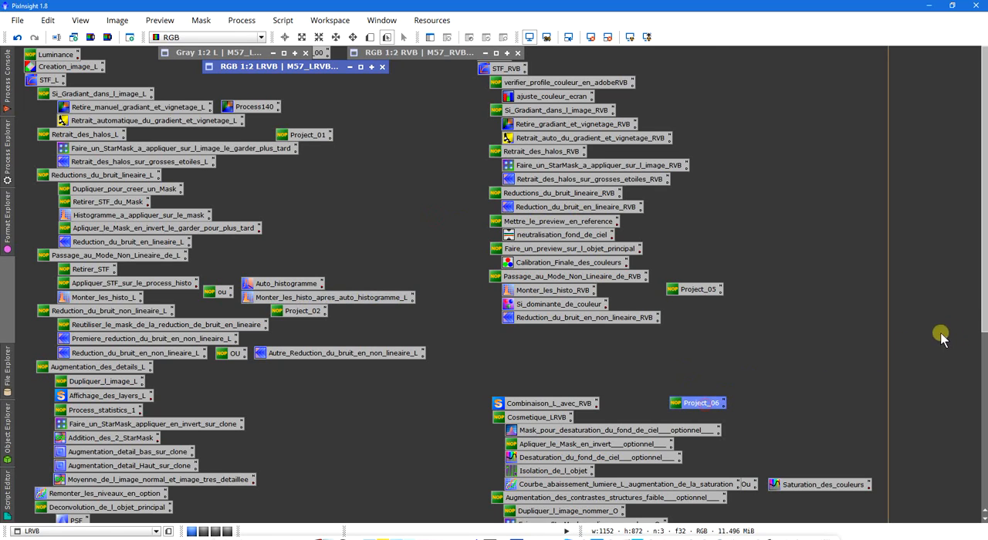
{"action": "left_click", "coordinate": [985, 323]}
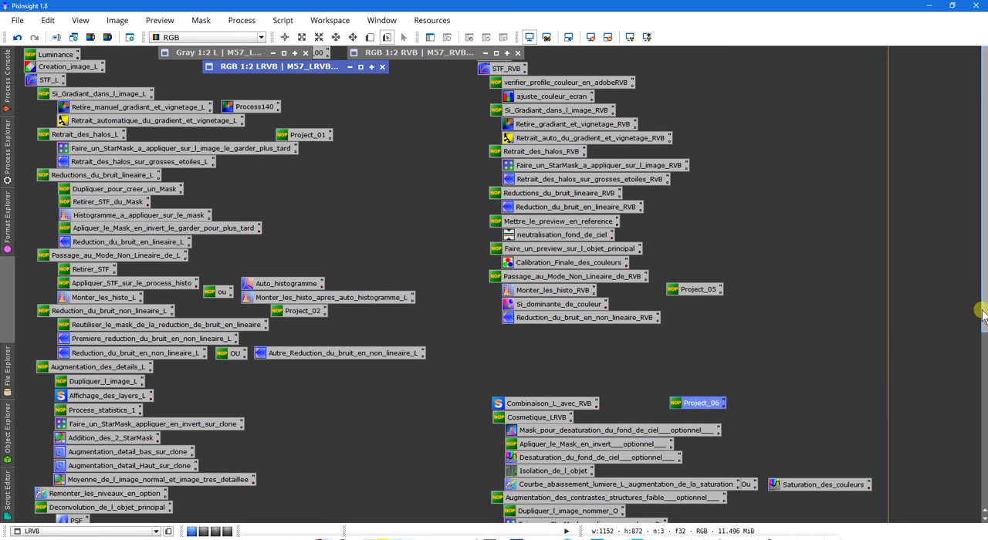
- Restore the minimised LRVB image to view it, minimise it again and clear the icon selection
{"action": "left_click", "coordinate": [360, 68]}
{"action": "mouse_move", "coordinate": [488, 433]}
{"action": "left_mouse_down"}
{"action": "mouse_move", "coordinate": [525, 452]}
{"action": "mouse_move", "coordinate": [536, 489]}
{"action": "left_mouse_up"}
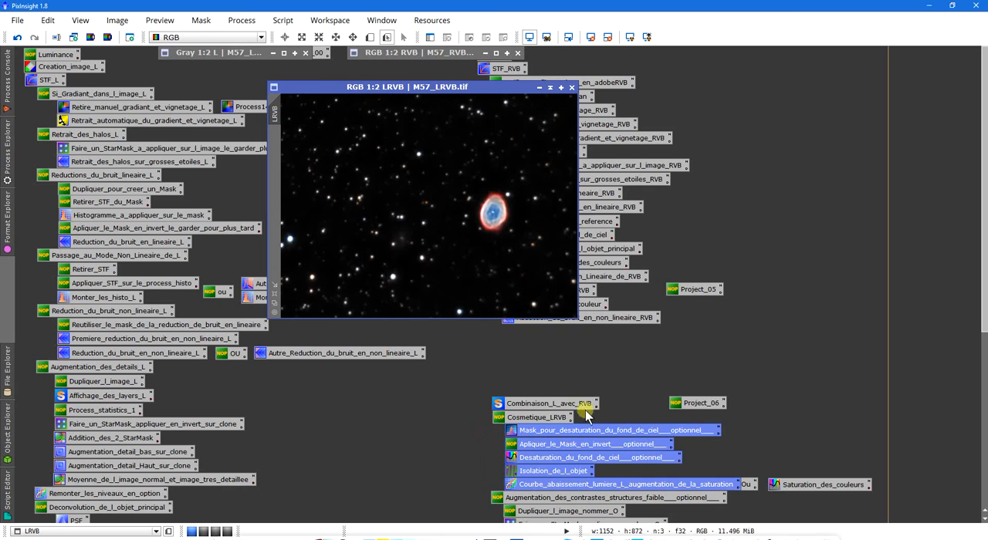
{"action": "left_click", "coordinate": [549, 87]}
{"action": "left_click", "coordinate": [392, 118]}
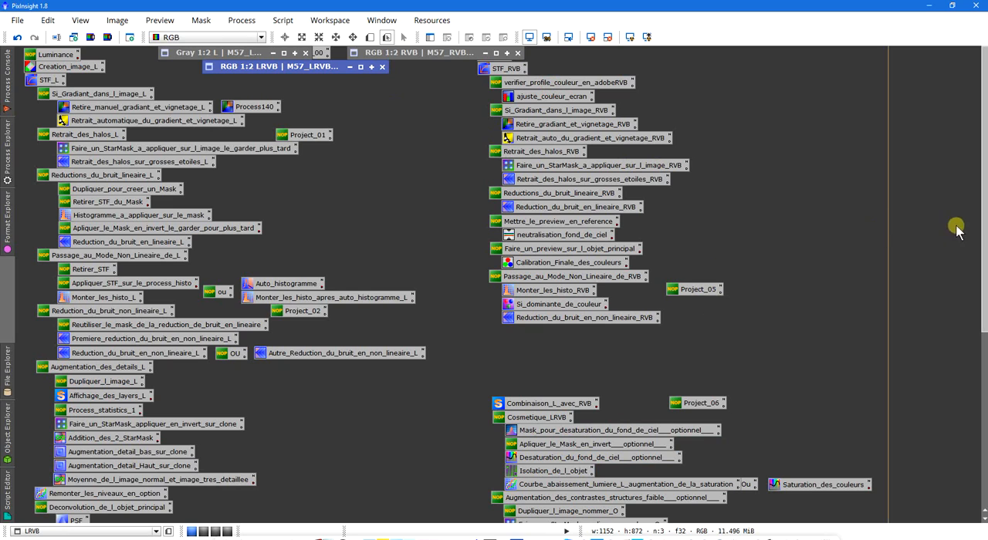
{"action": "left_click", "coordinate": [287, 315]}
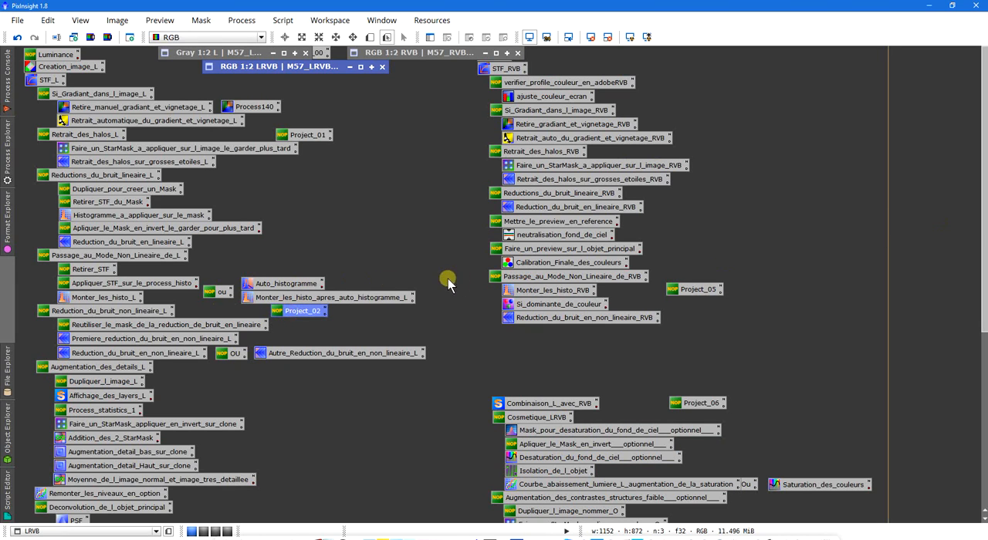
{"action": "left_click_drag", "start_coordinate": [440, 303], "coordinate": [301, 245]}
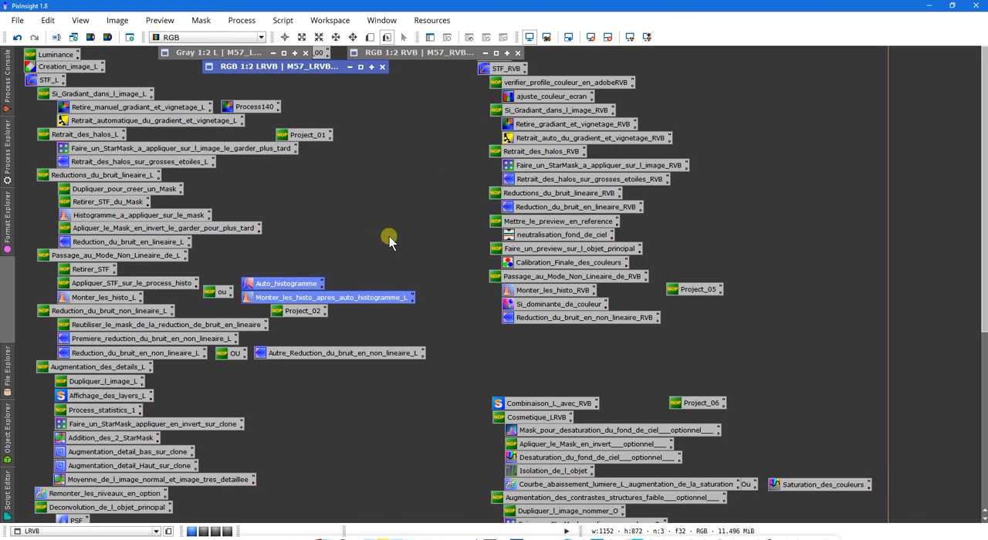
{"action": "left_click", "coordinate": [389, 238]}
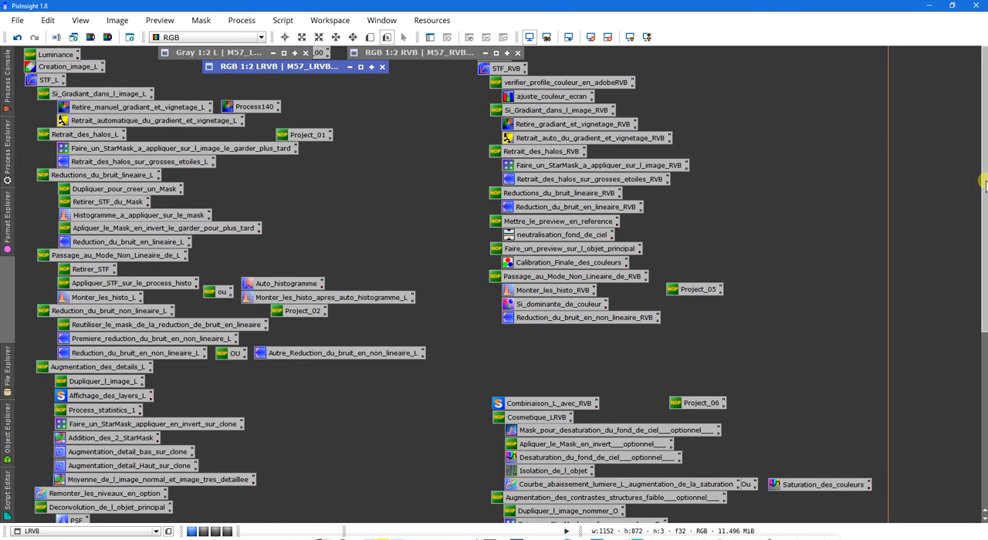
{"action": "left_click_drag", "start_coordinate": [985, 183], "coordinate": [885, 404]}
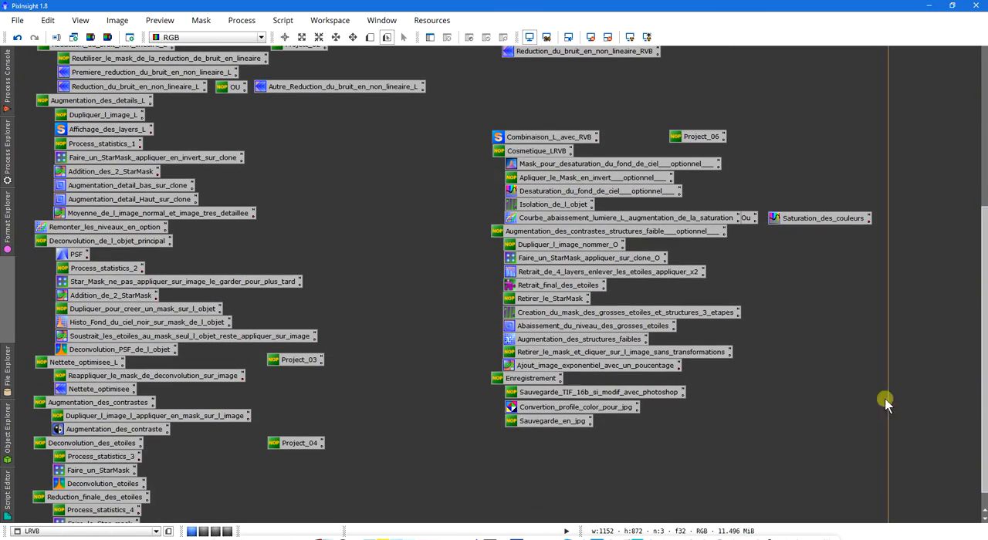
{"action": "left_click_drag", "start_coordinate": [977, 355], "coordinate": [975, 150]}
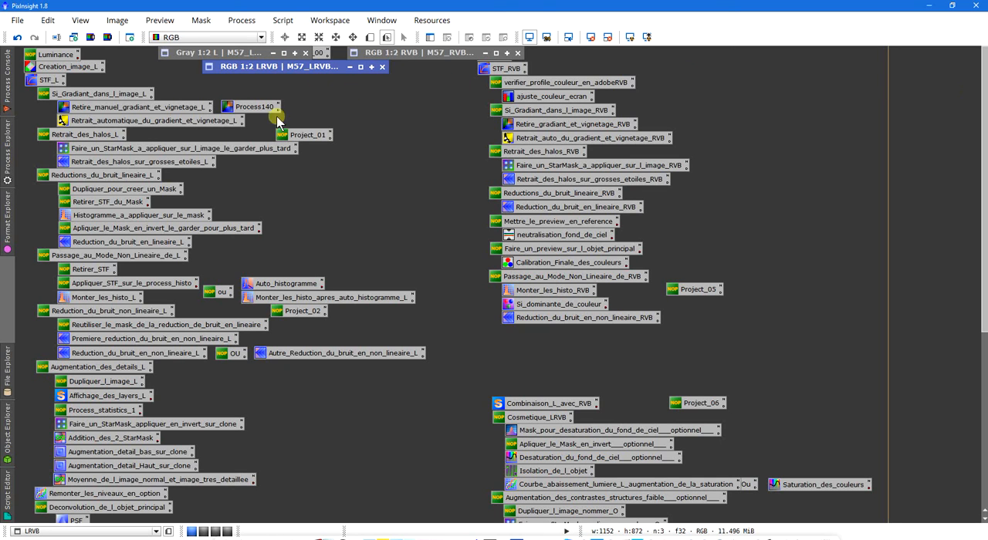
{"action": "left_click", "coordinate": [7, 150]}
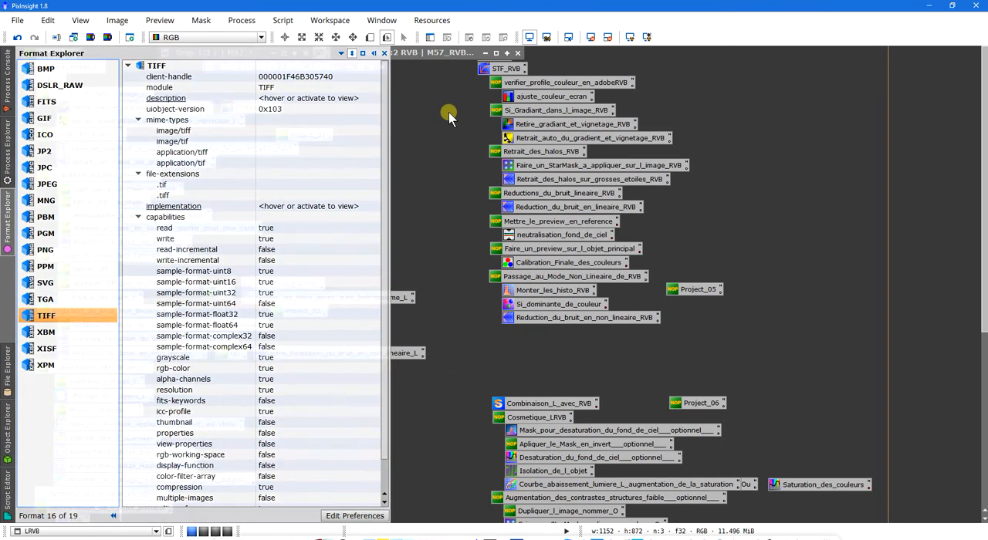